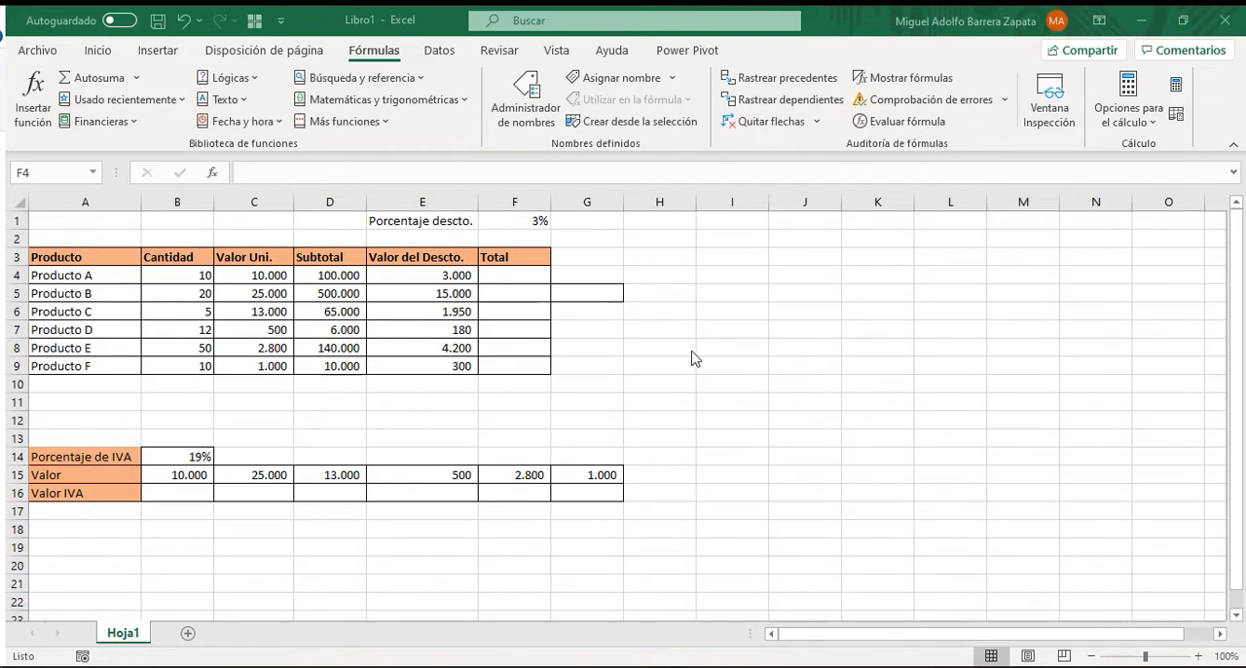
# Enter the formula =D4-E4 in F4 to compute the Total for Producto A.
pyautogui.click(787, 313)
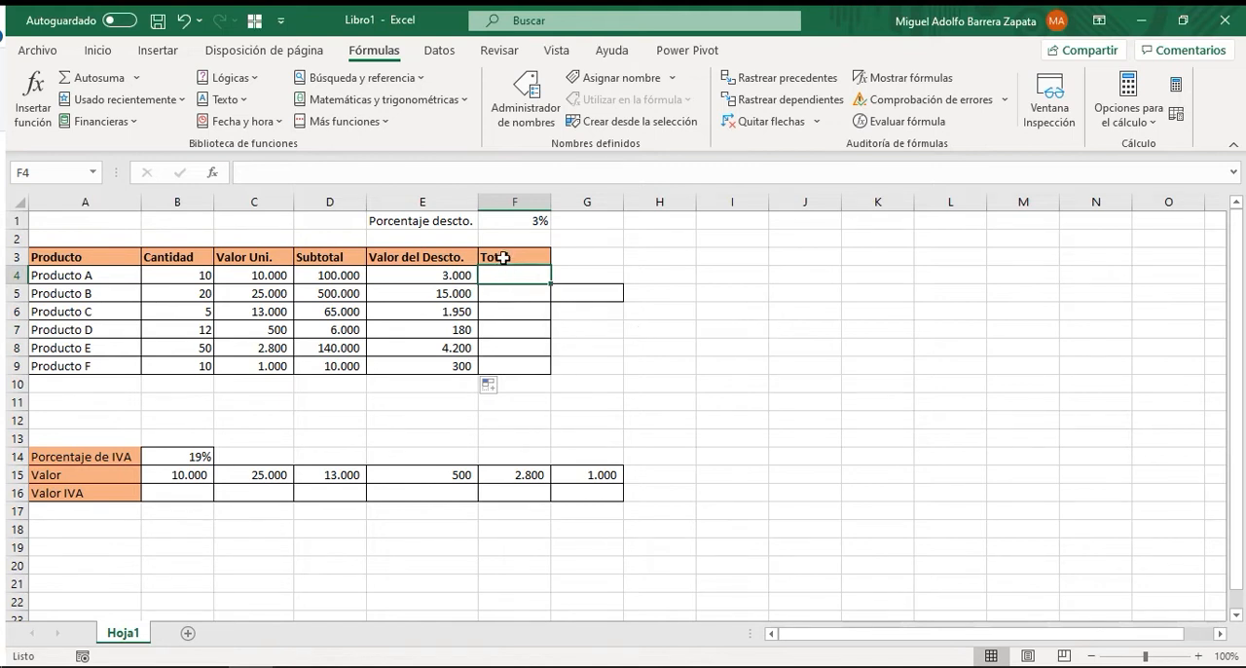
pyautogui.click(658, 326)
pyautogui.click(511, 276)
pyautogui.click(329, 284)
pyautogui.click(413, 279)
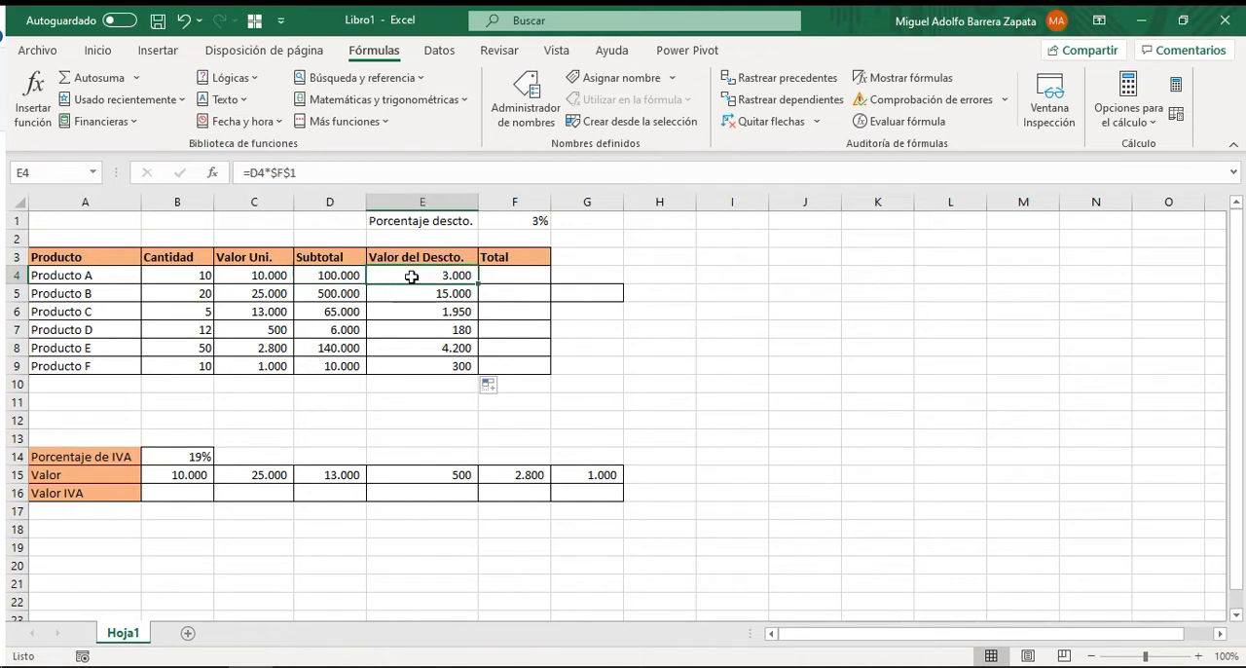
pyautogui.click(502, 281)
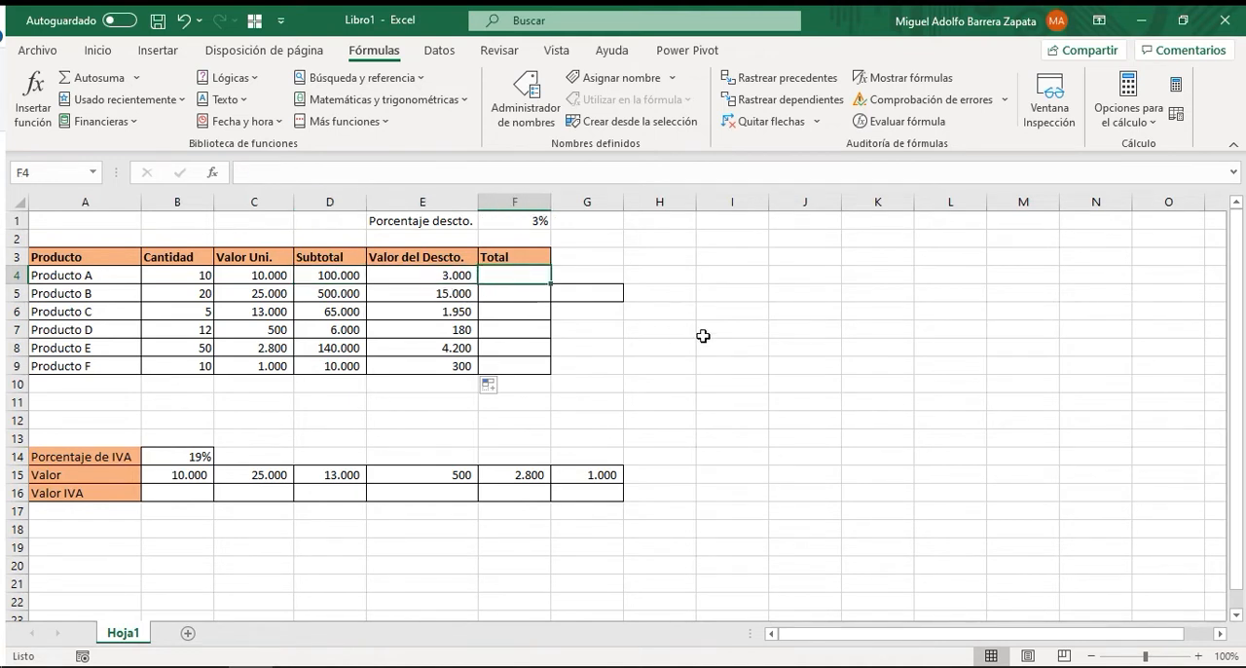
pyautogui.write('=')
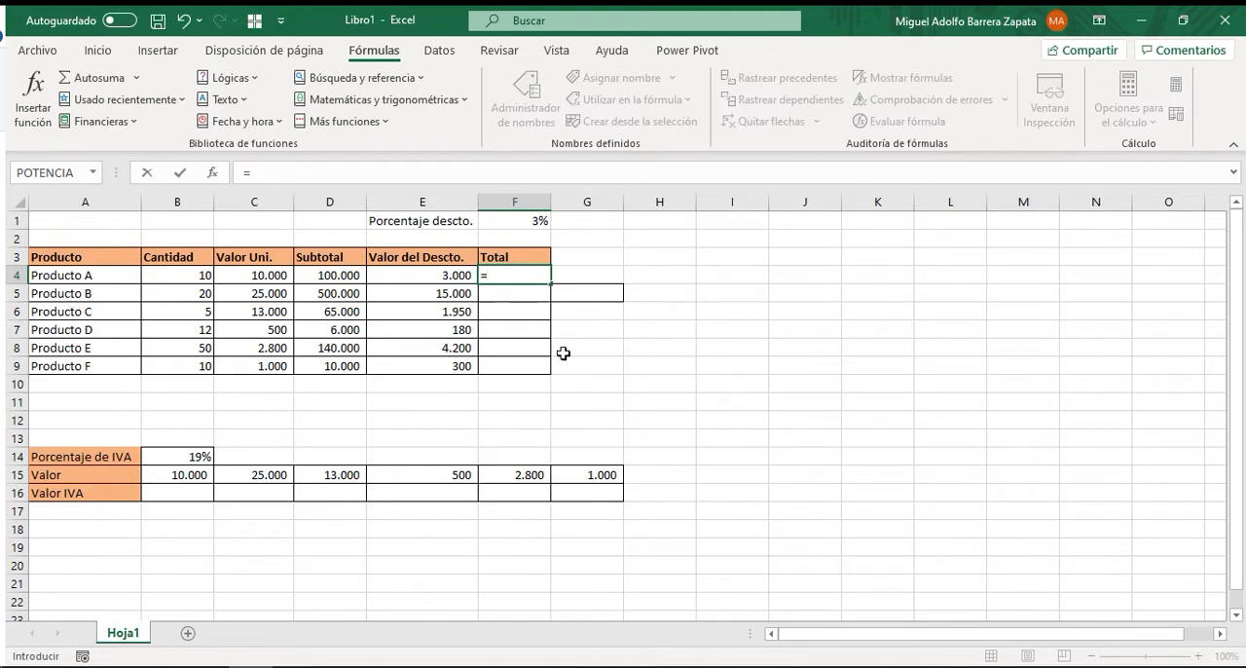
pyautogui.click(332, 275)
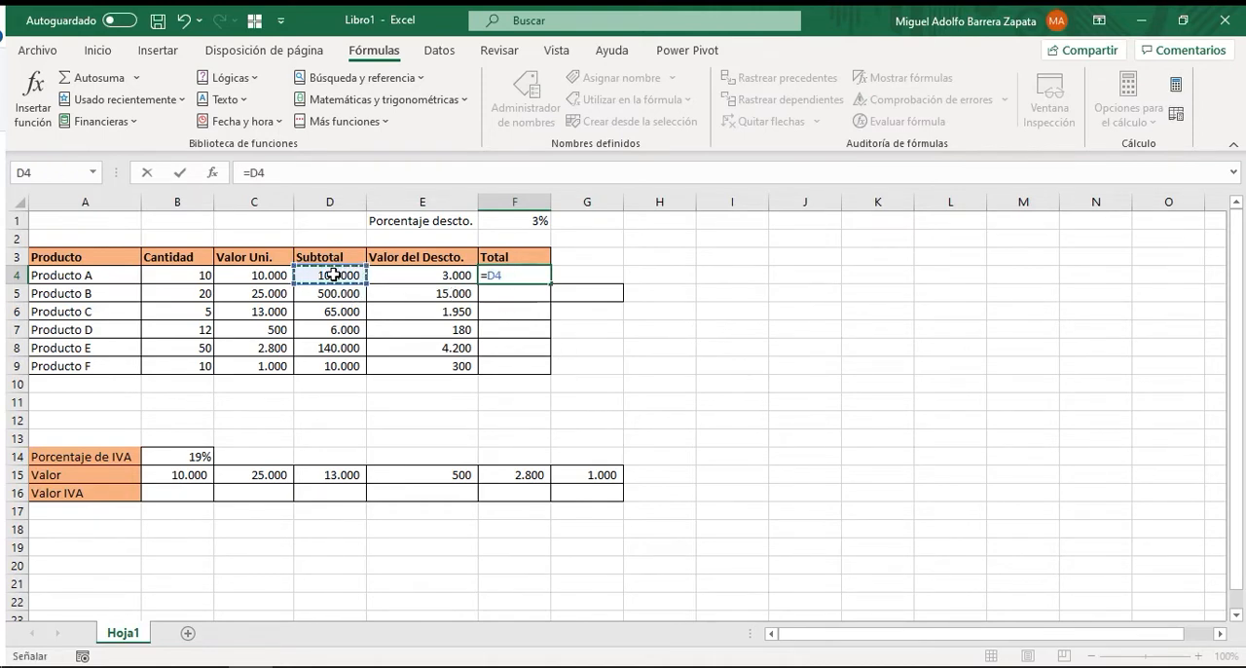
pyautogui.write('-')
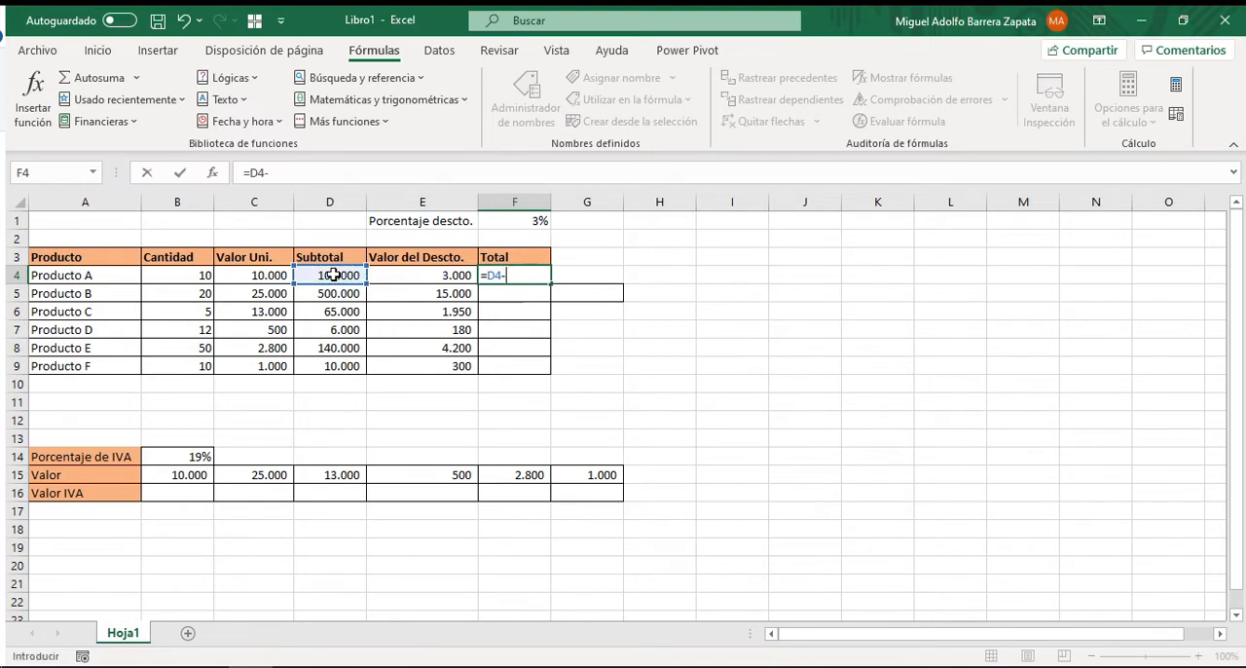
pyautogui.click(441, 276)
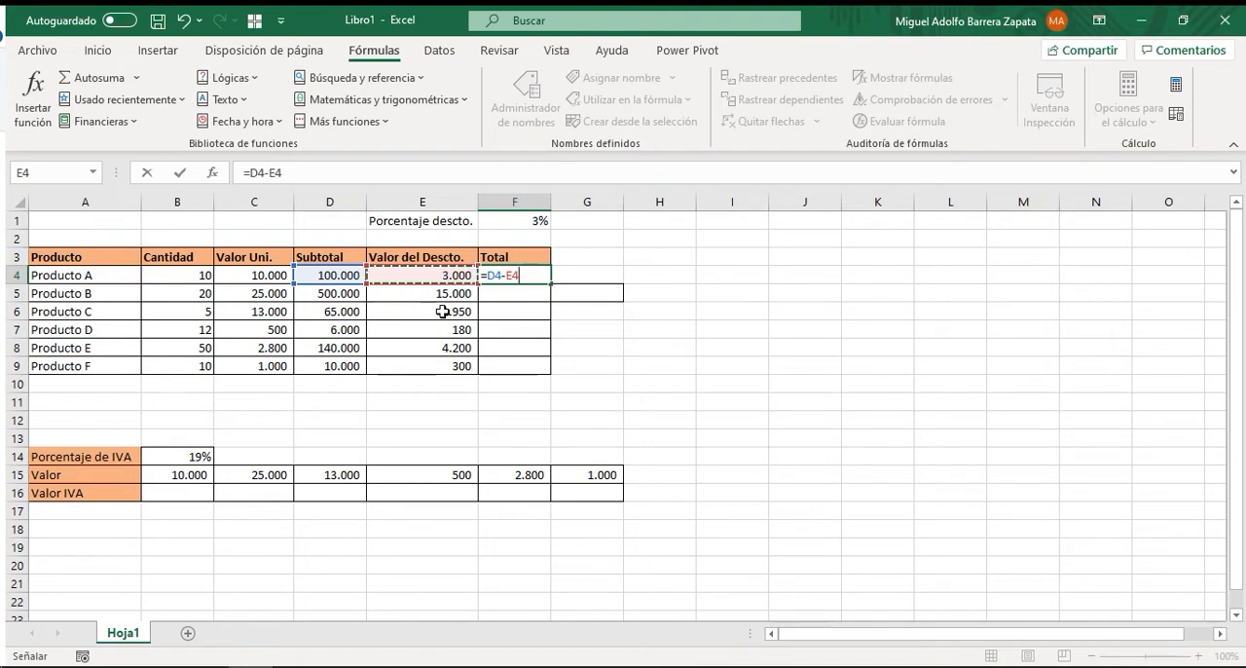
pyautogui.click(180, 172)
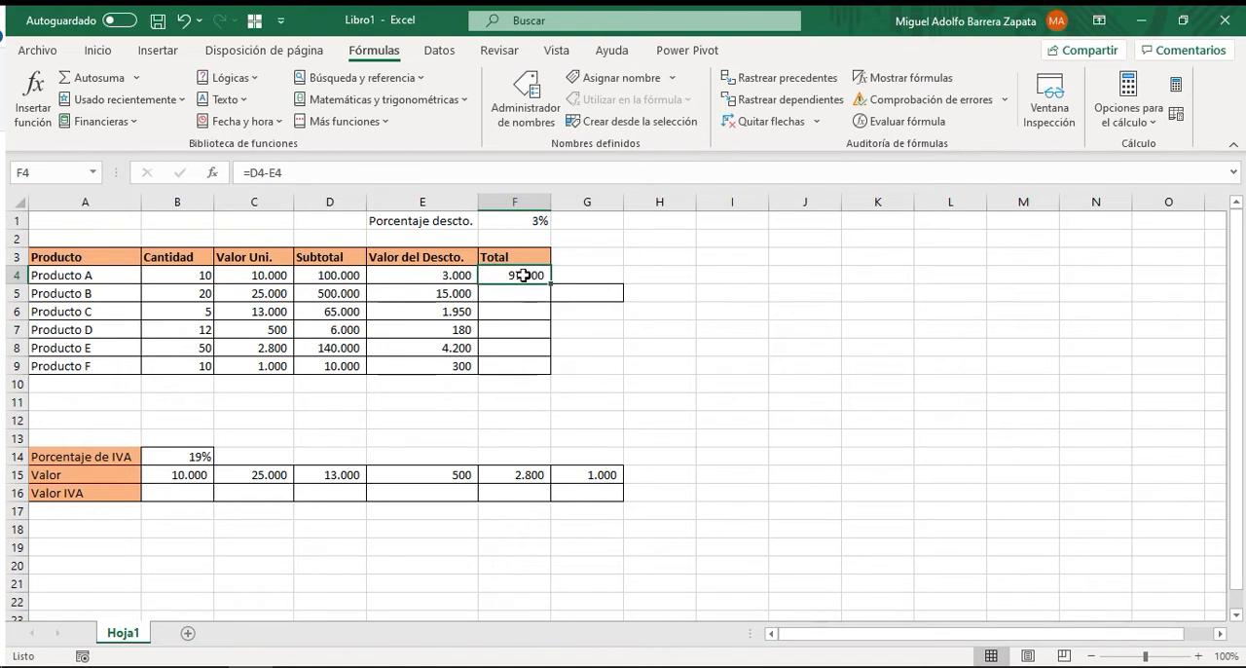
# Fill the Total formula from F4 down to F9 for the remaining products.
pyautogui.click(521, 222)
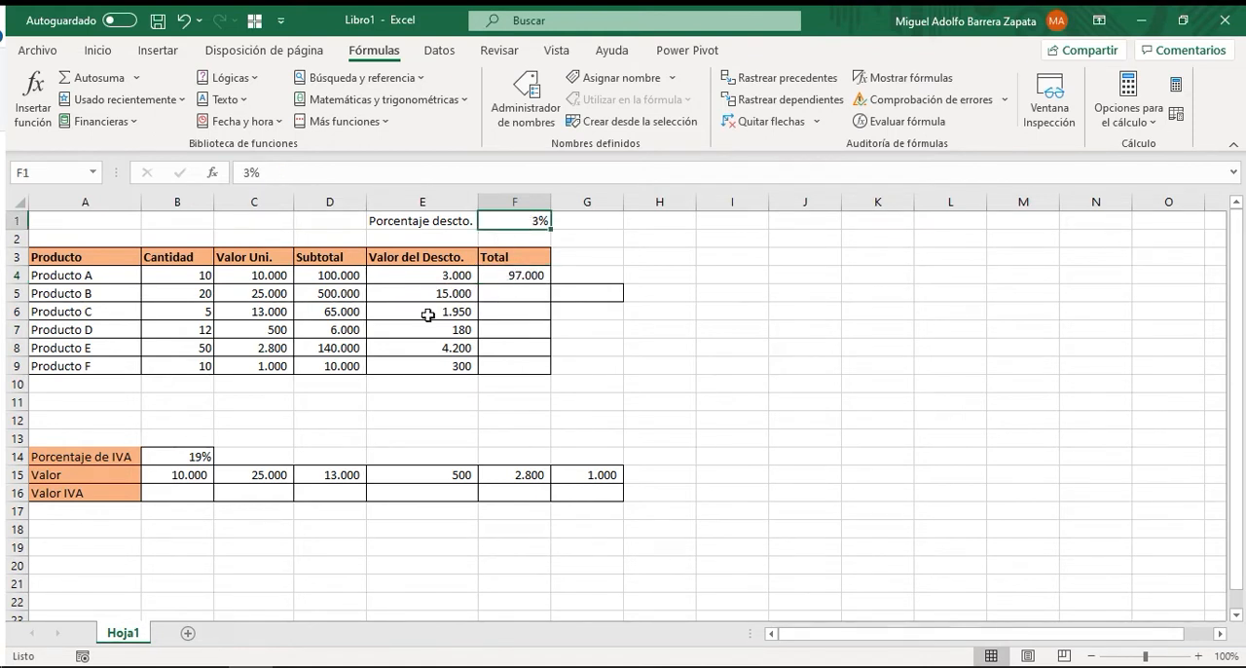
pyautogui.moveTo(430, 274); pyautogui.dragTo(443, 368)
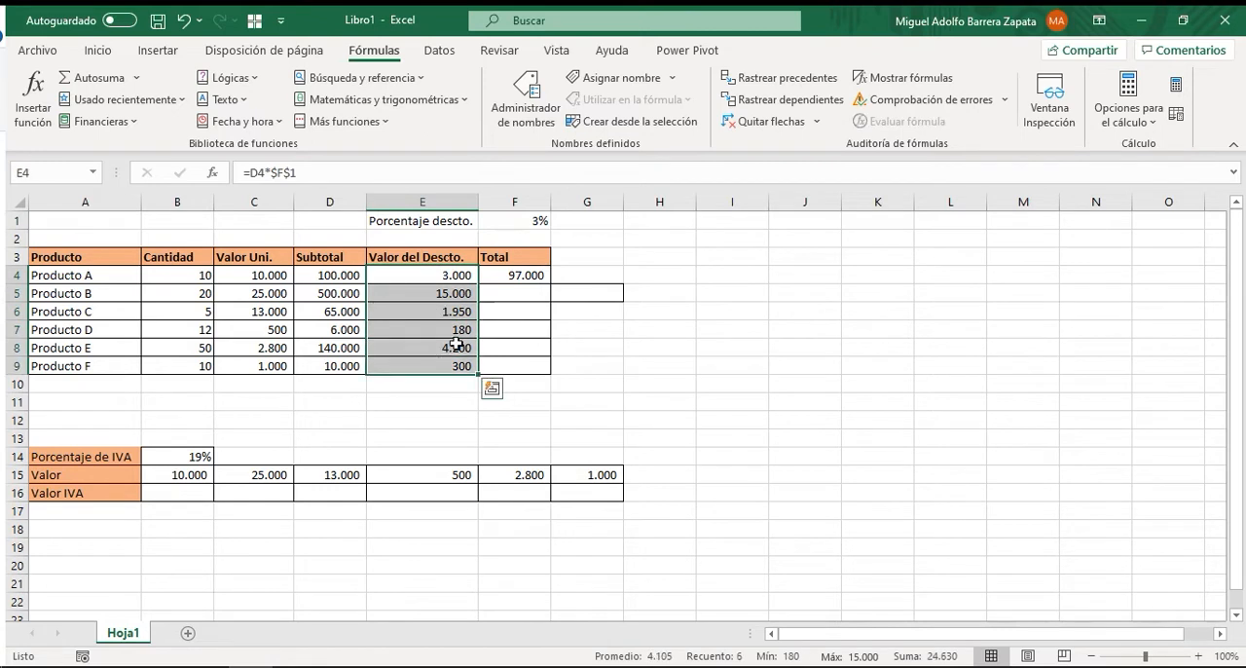
pyautogui.click(514, 276)
pyautogui.moveTo(551, 283); pyautogui.dragTo(554, 372)
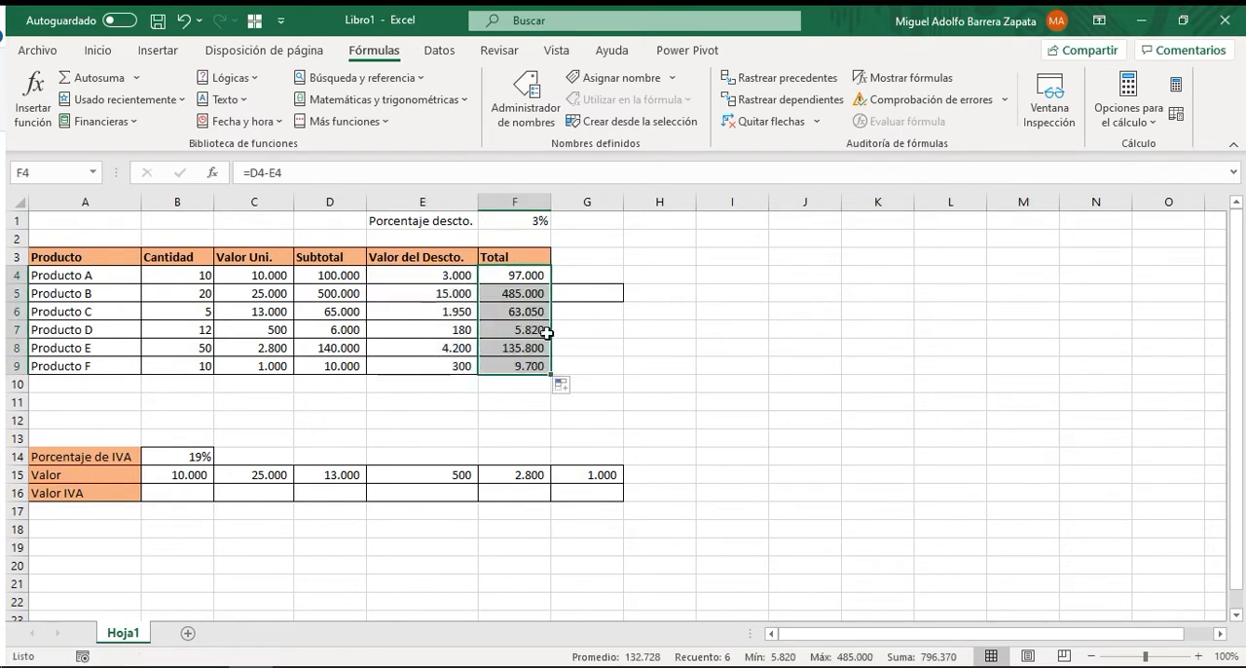
# Examine how the cell references in the Total formulas change row by row from F4 to F9.
pyautogui.click(505, 276)
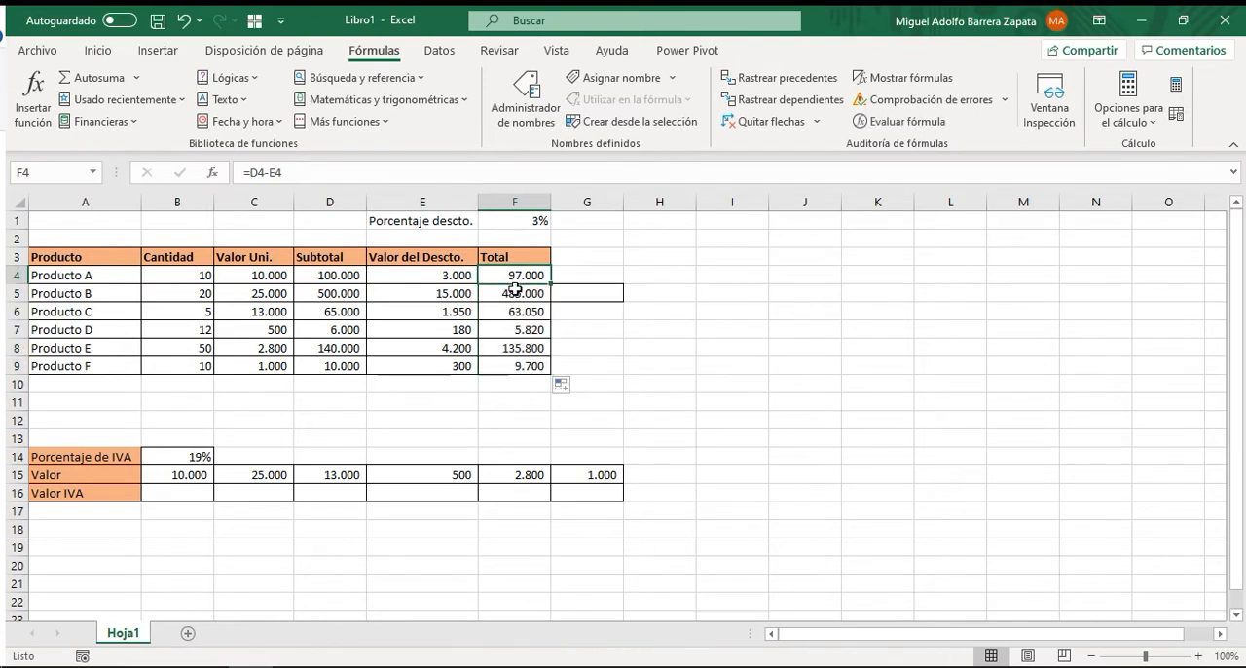
pyautogui.press('F2')
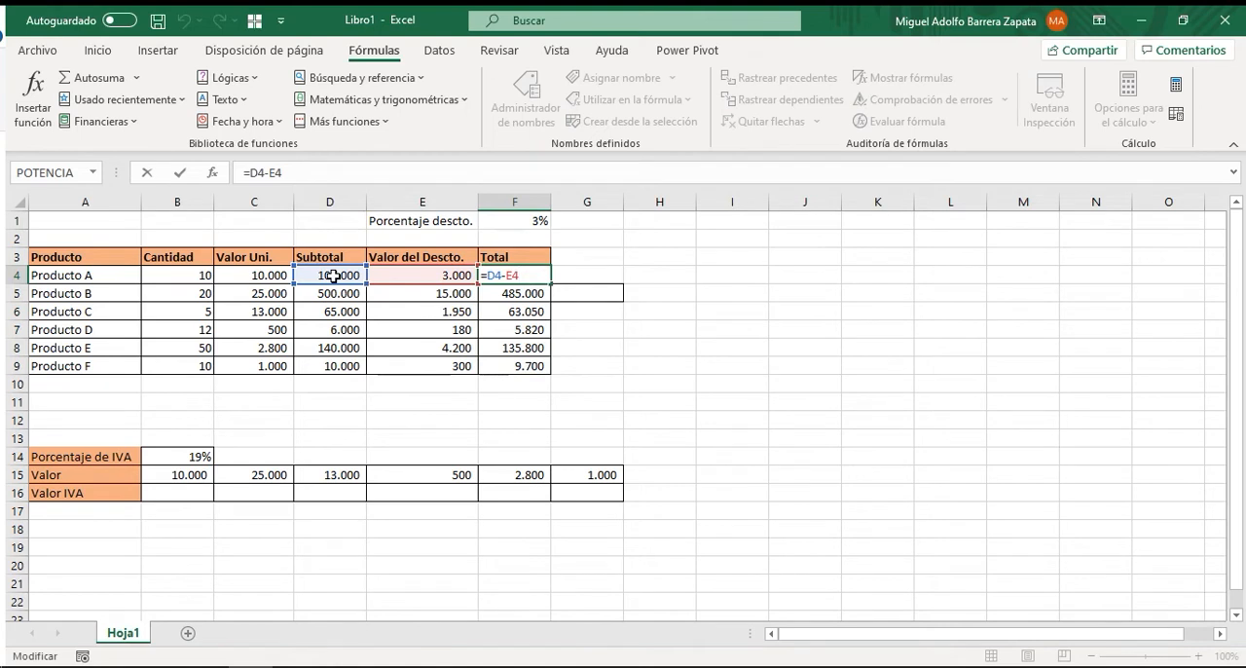
pyautogui.hotkey('ctrl', 'Return')
pyautogui.click(508, 296)
pyautogui.press('F2')
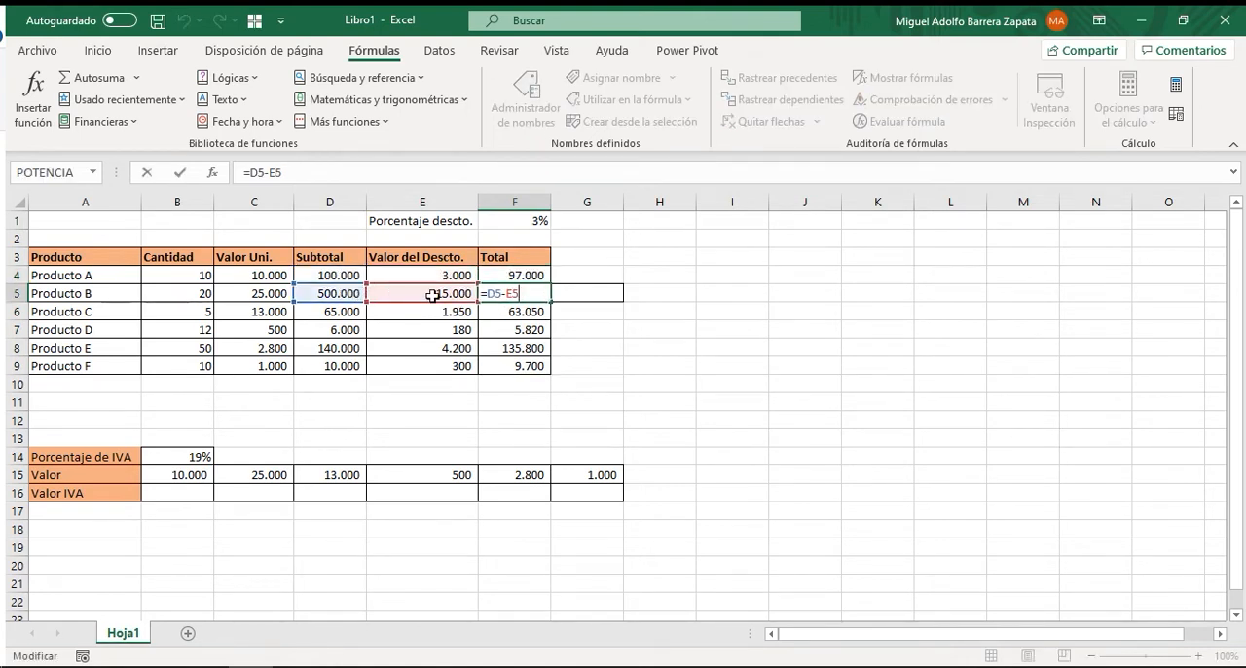
pyautogui.press('F2')
pyautogui.press('Return')
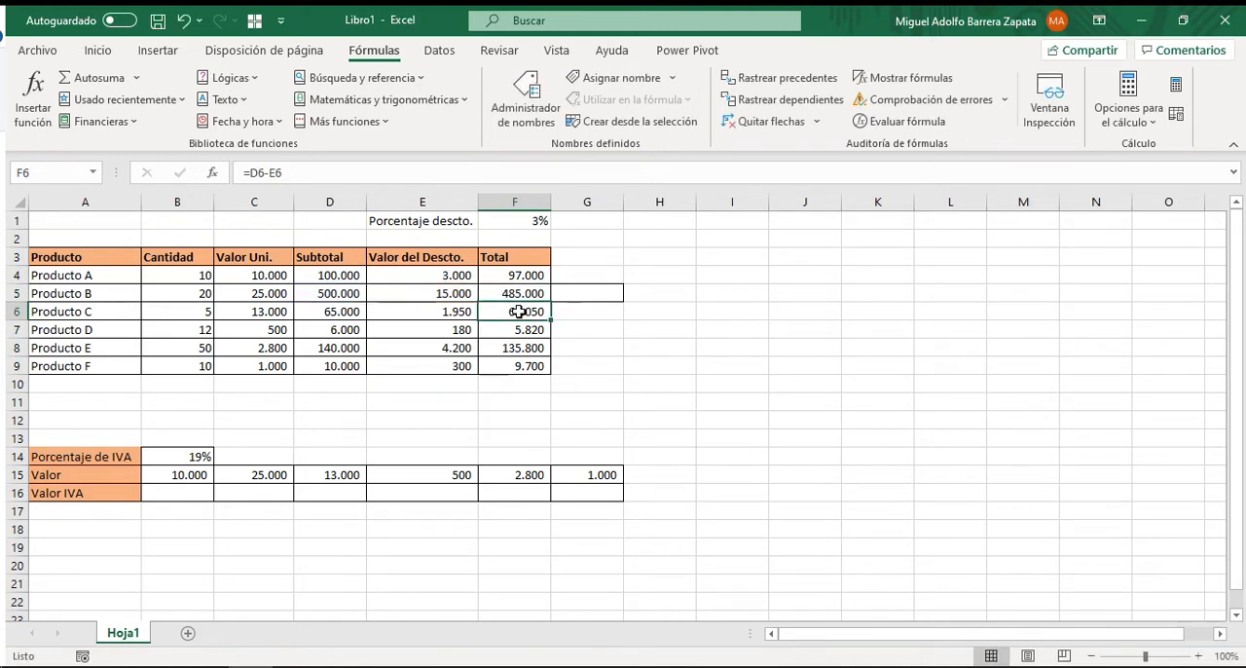
pyautogui.doubleClick(519, 312)
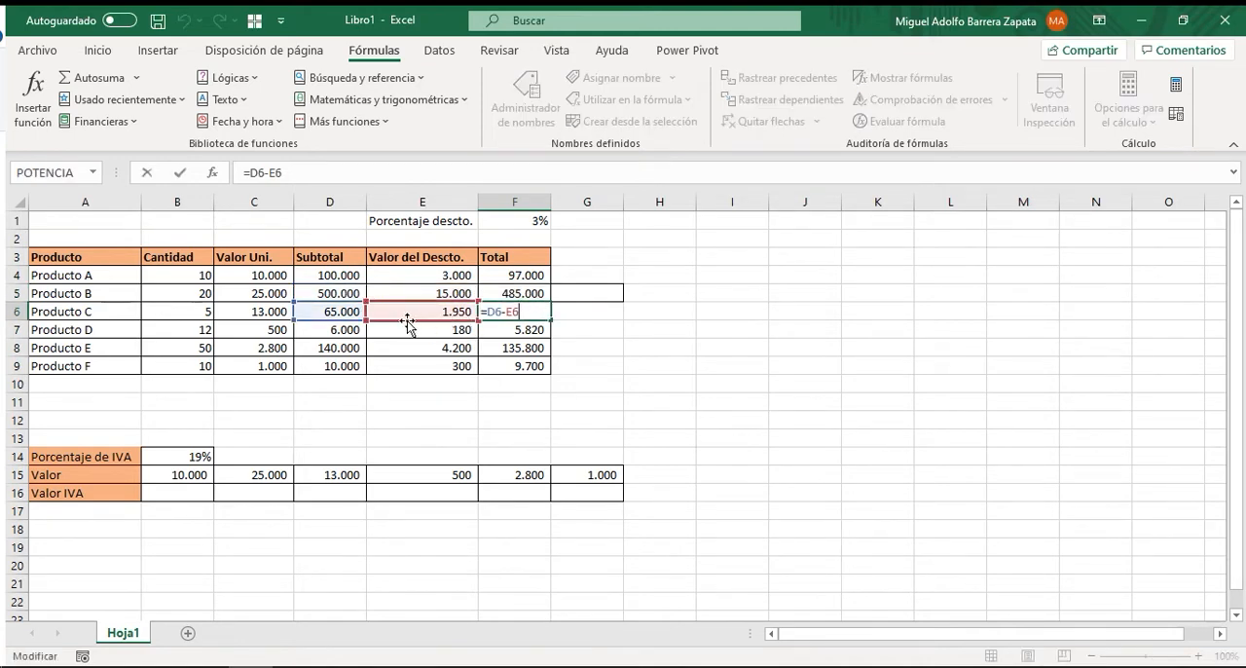
pyautogui.press('Escape')
pyautogui.click(514, 329)
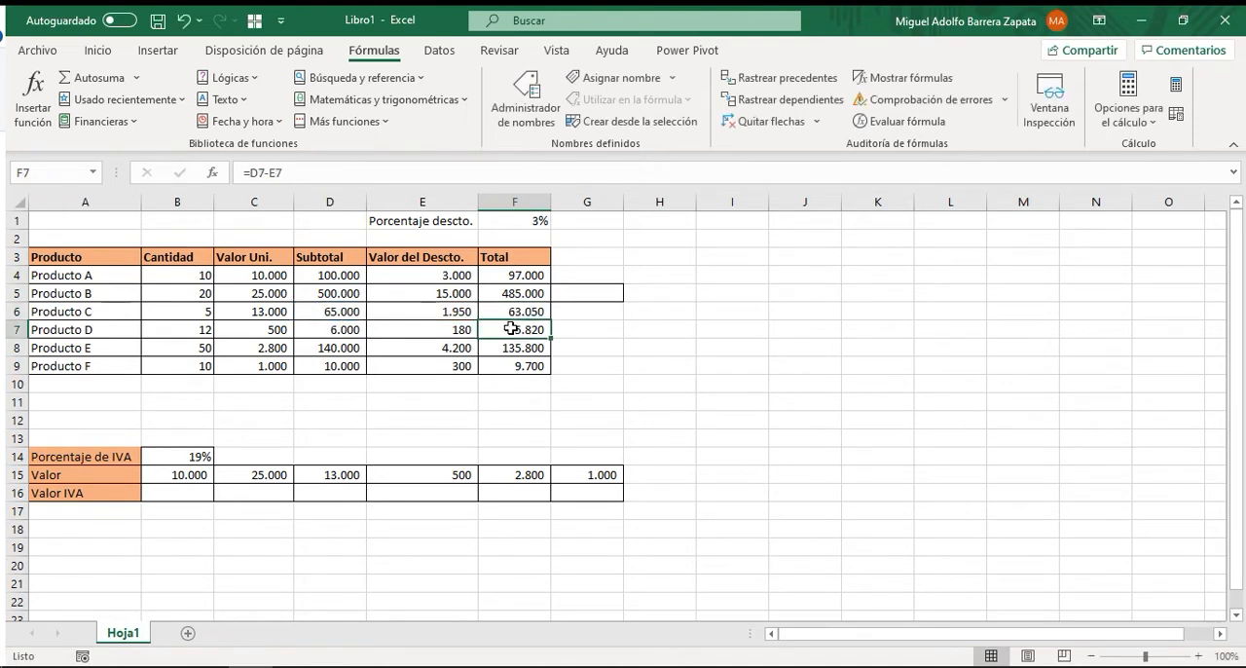
pyautogui.doubleClick(530, 338)
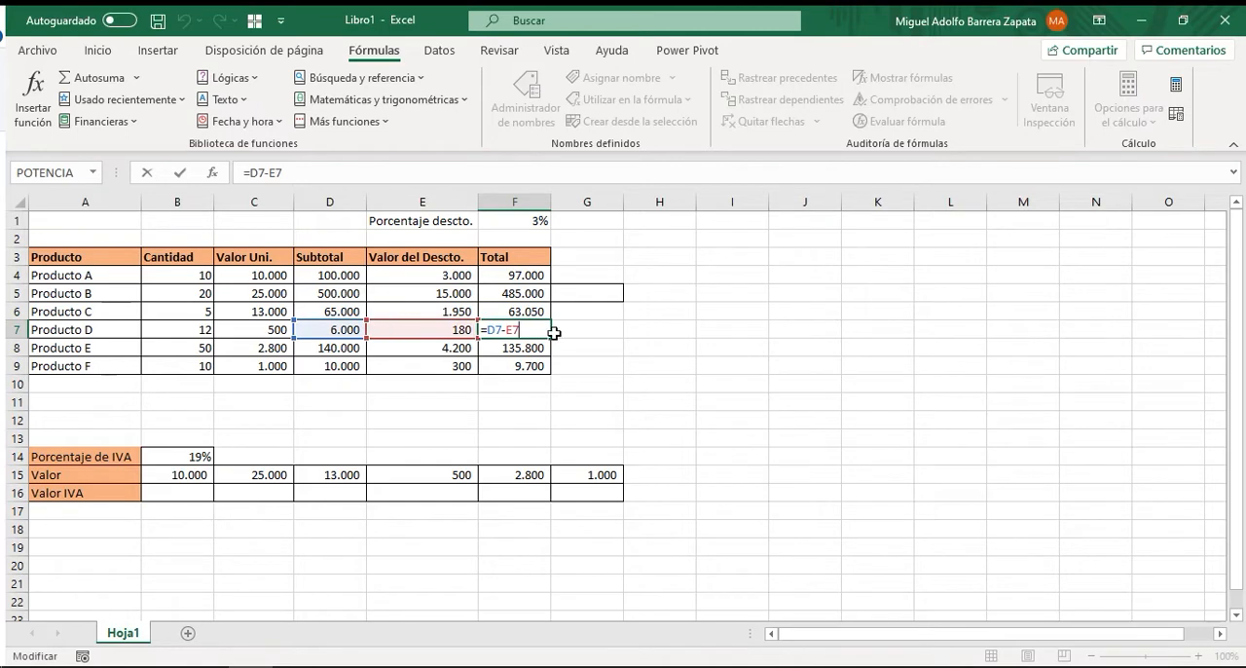
pyautogui.press('Escape')
pyautogui.click(526, 299)
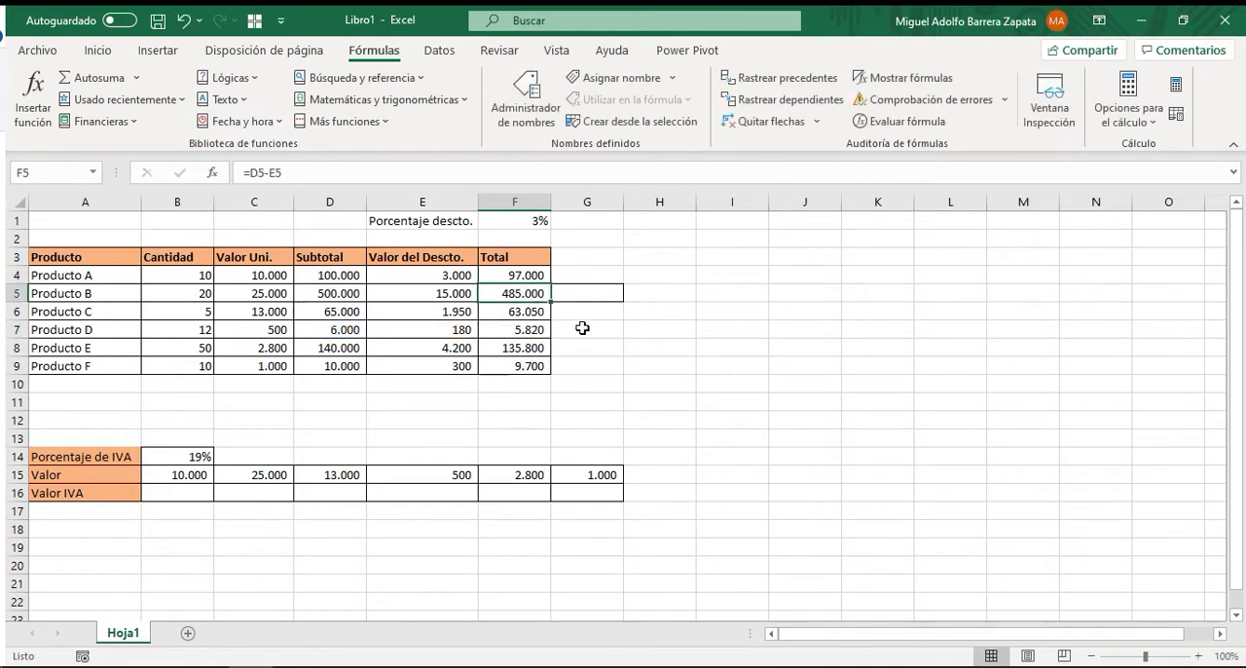
pyautogui.press('F2')
pyautogui.press('Escape')
pyautogui.moveTo(529, 272); pyautogui.dragTo(521, 360)
pyautogui.click(522, 275)
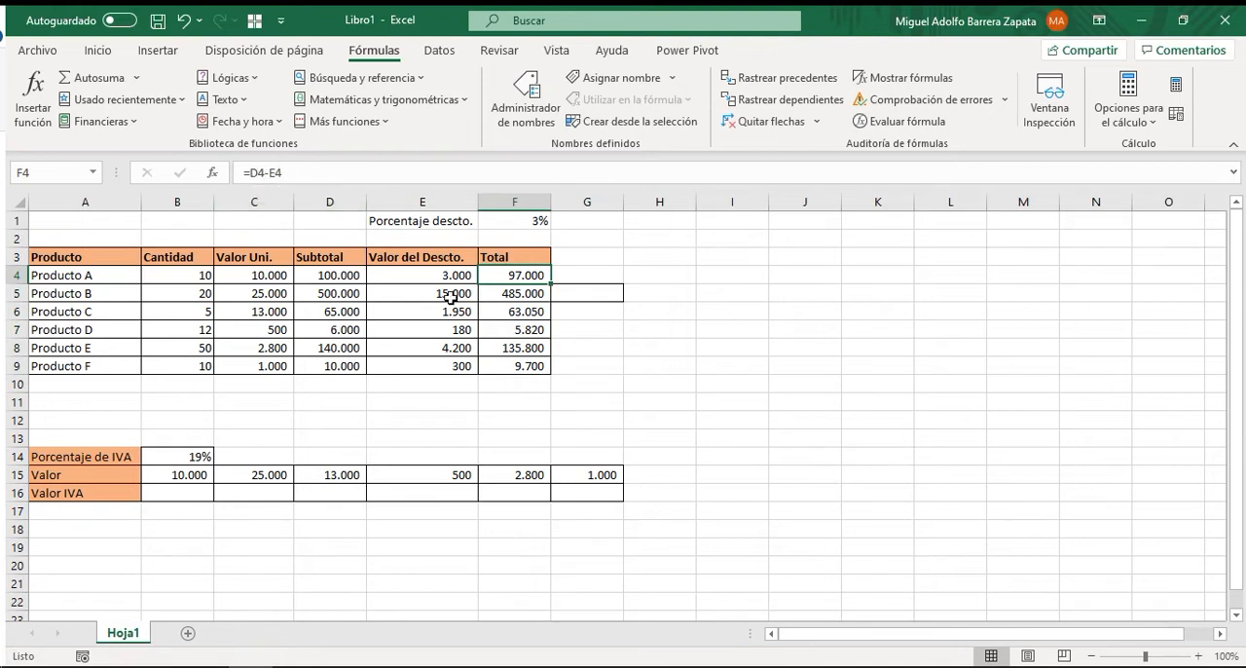
pyautogui.click(521, 295)
pyautogui.moveTo(521, 303); pyautogui.dragTo(521, 363)
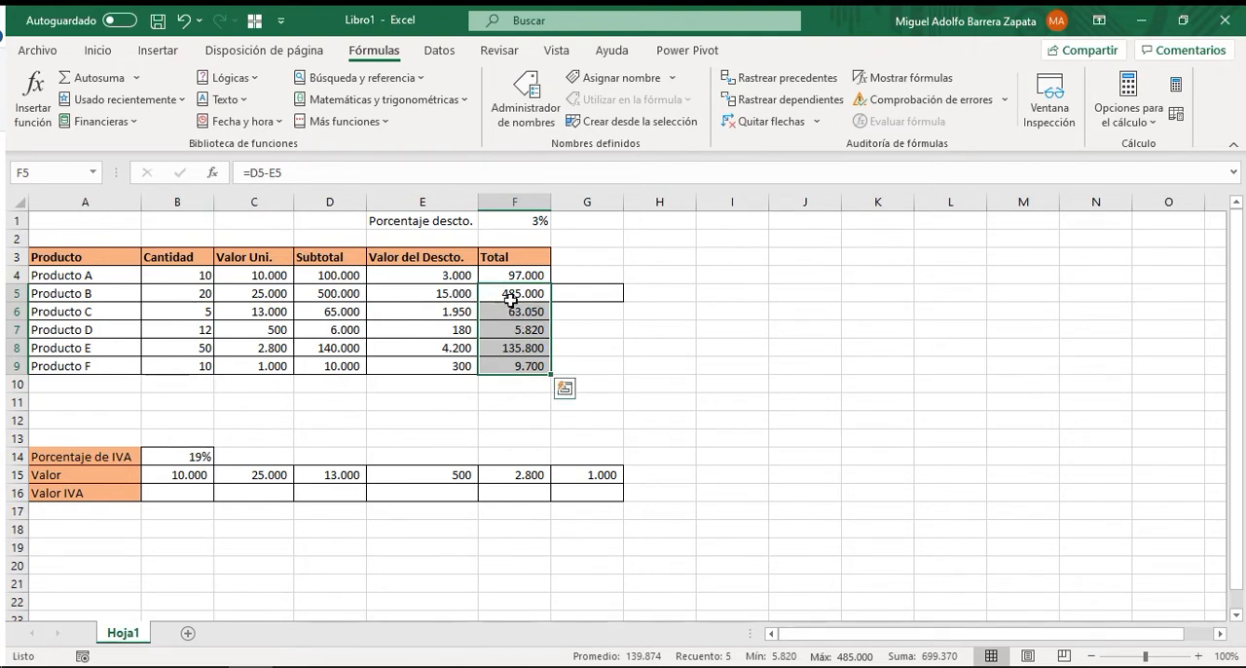
pyautogui.moveTo(510, 295); pyautogui.dragTo(511, 368)
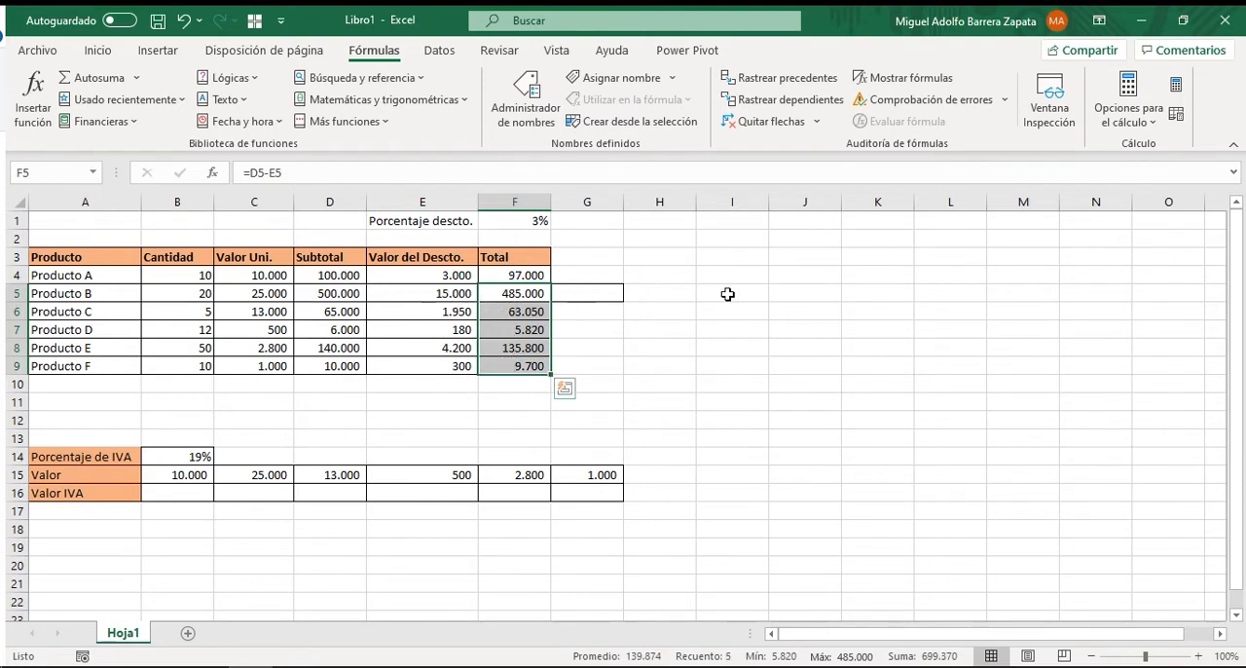
# Compare the unit prices in C4:C9 with the values in B15:G15 and review the empty Valor IVA row.
pyautogui.click(335, 417)
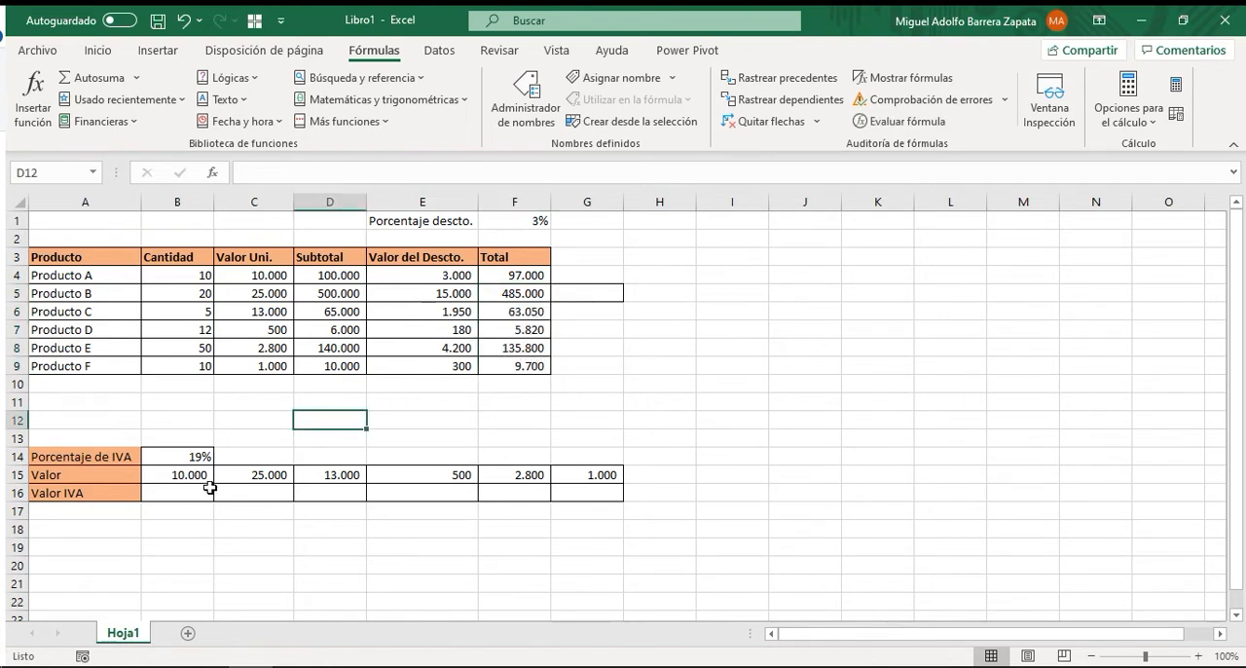
pyautogui.moveTo(189, 490); pyautogui.dragTo(567, 490)
pyautogui.click(575, 421)
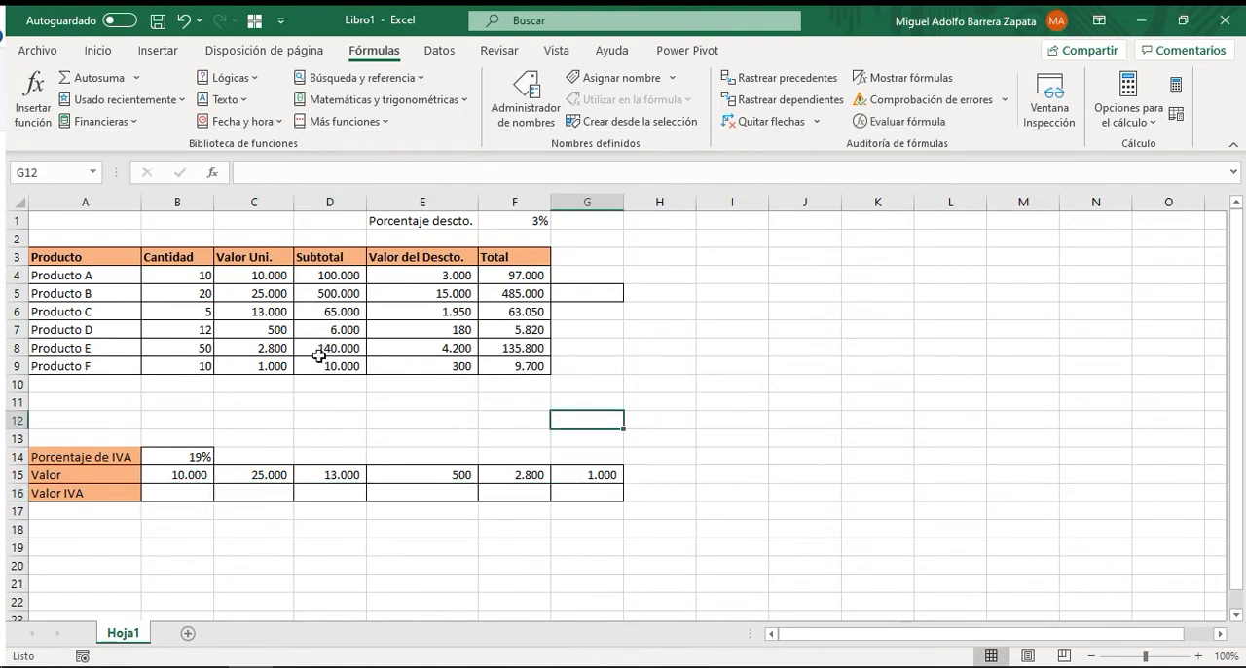
pyautogui.click(264, 277)
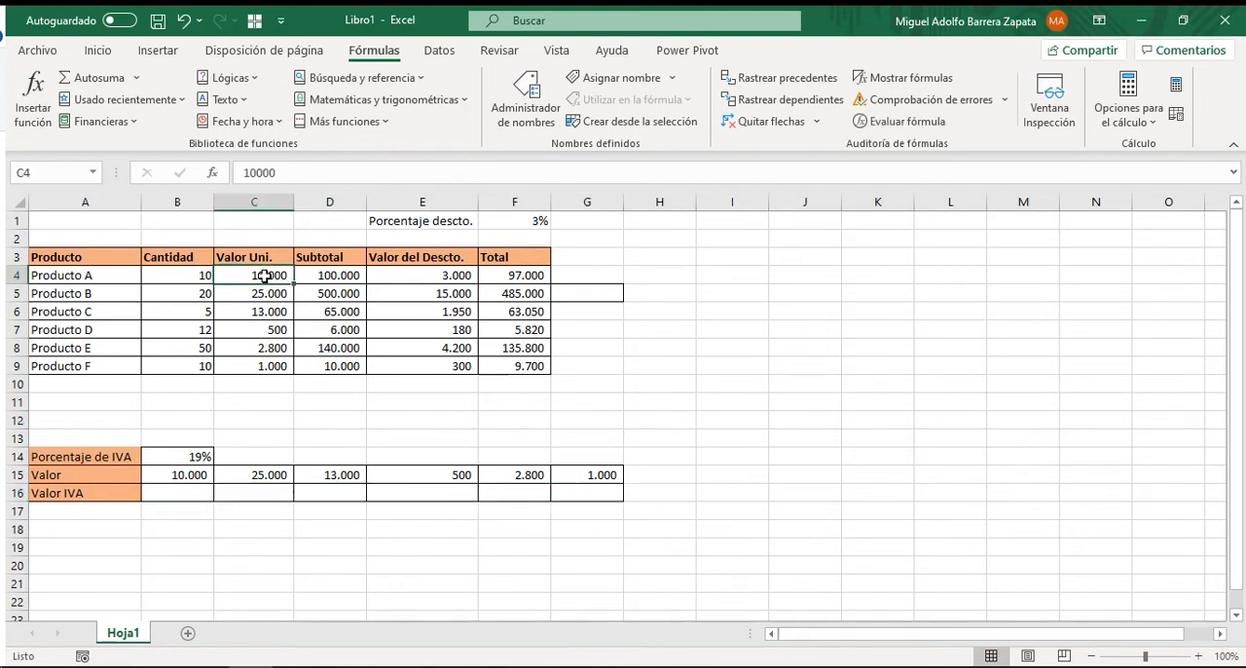
pyautogui.moveTo(264, 276); pyautogui.dragTo(269, 367)
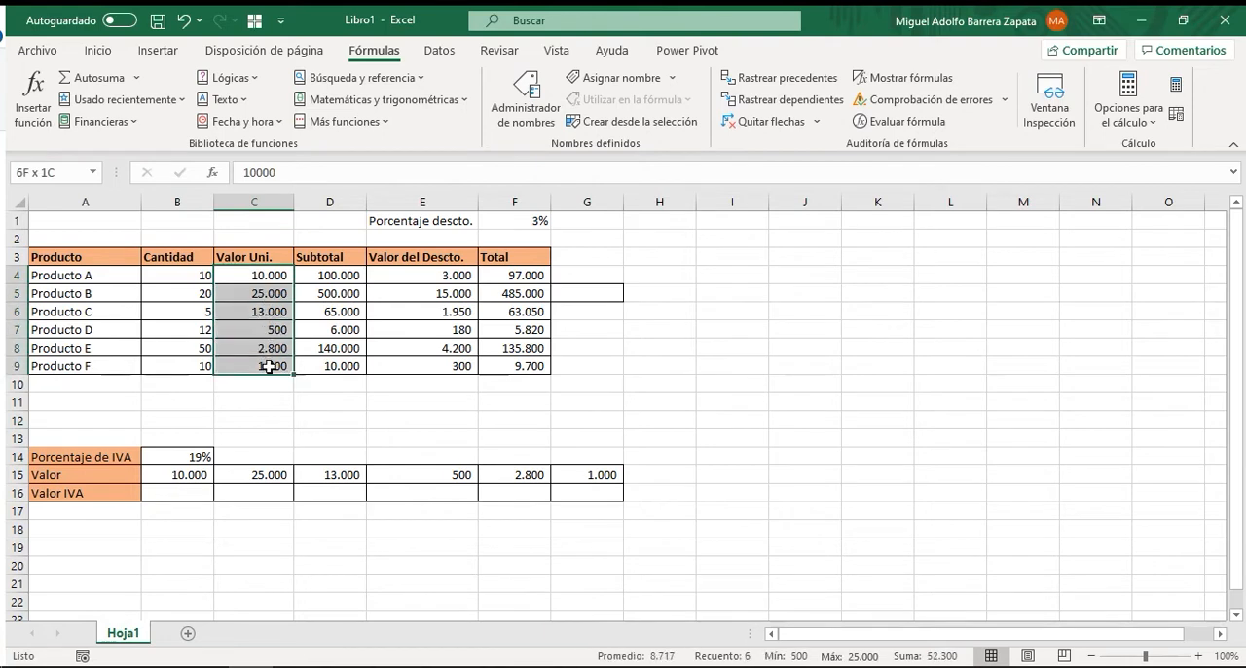
pyautogui.moveTo(185, 478); pyautogui.dragTo(575, 476)
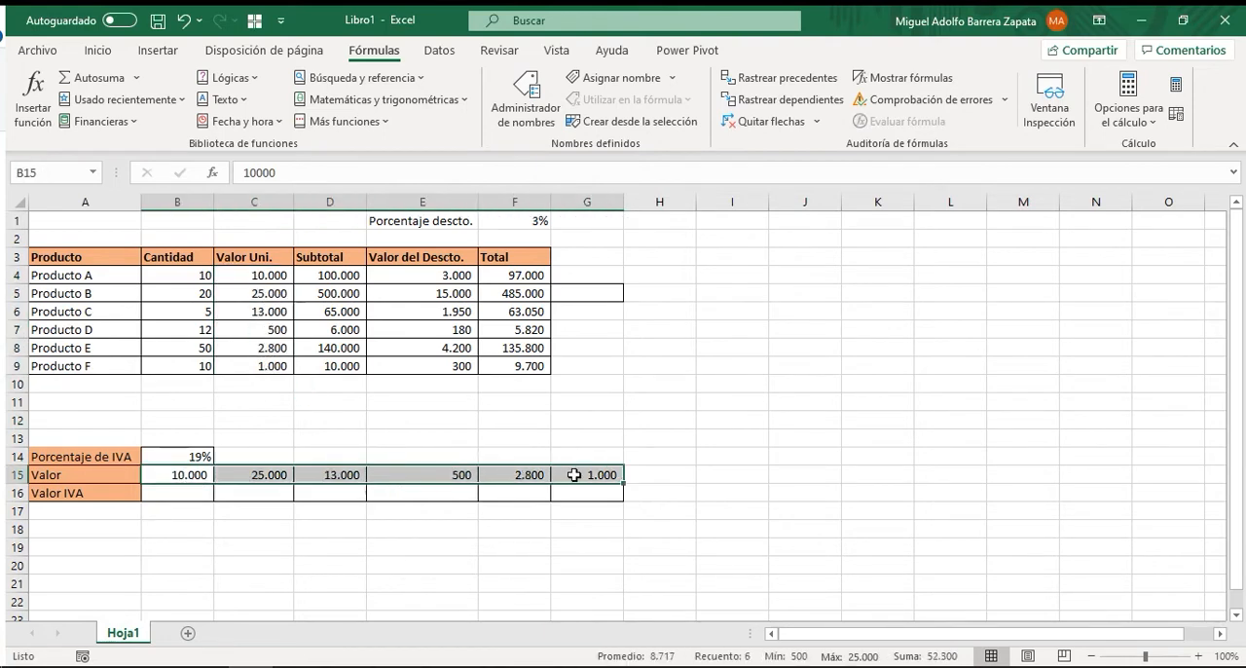
pyautogui.click(191, 494)
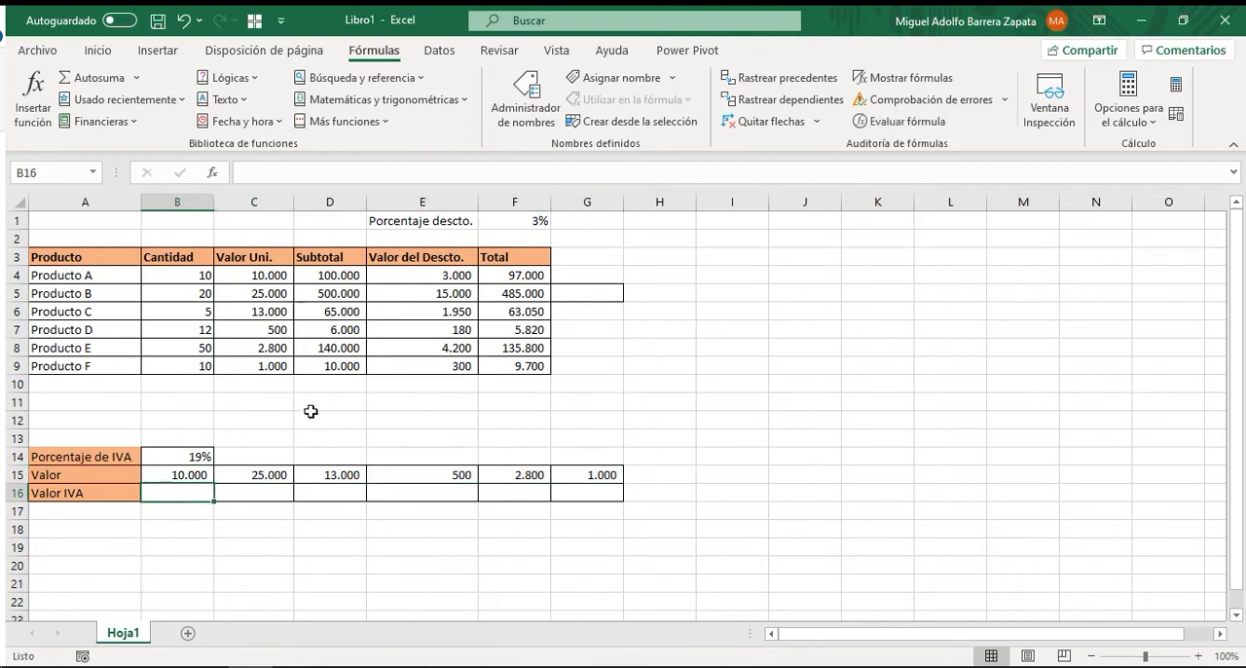
pyautogui.click(265, 523)
# Enter the formula =B15*B14 in B16 to compute the first Valor IVA, and check the cells it refers to.
pyautogui.click(197, 494)
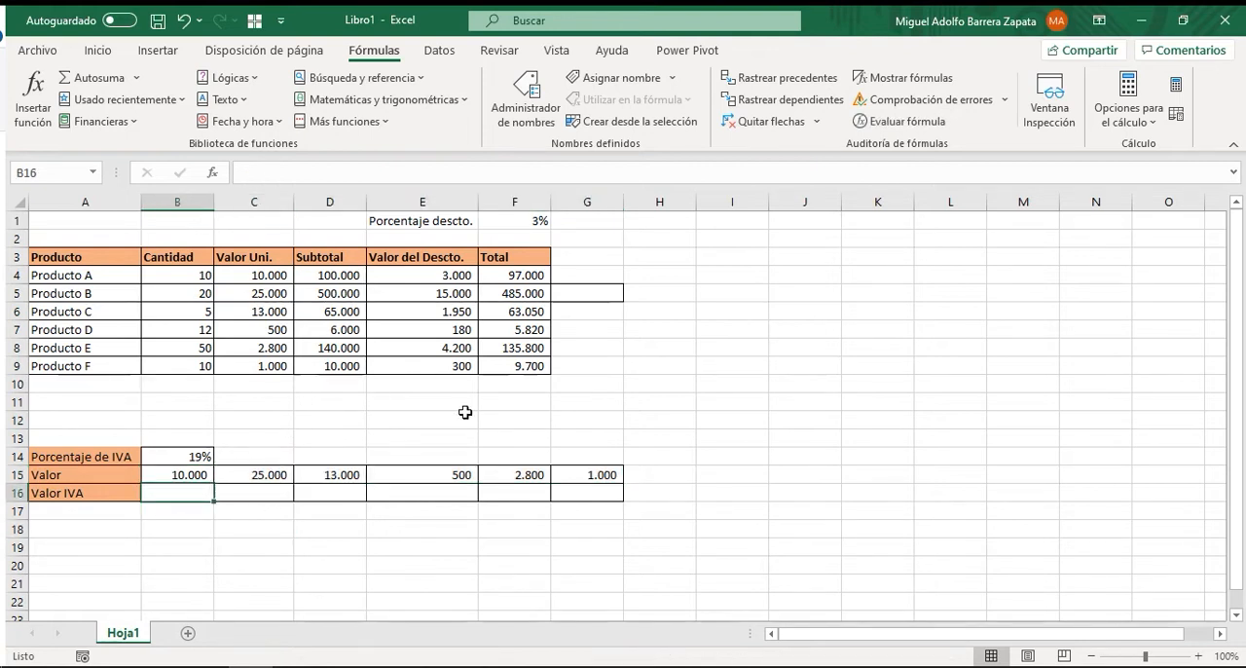
pyautogui.write('=')
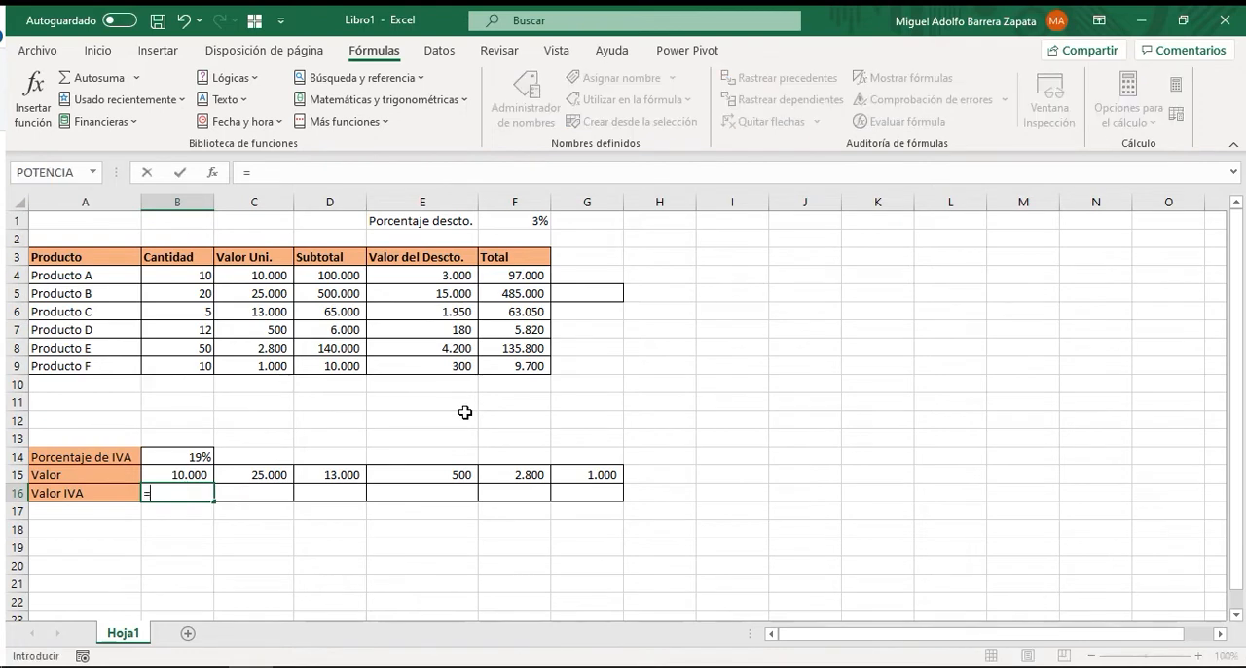
pyautogui.click(184, 474)
pyautogui.write('*')
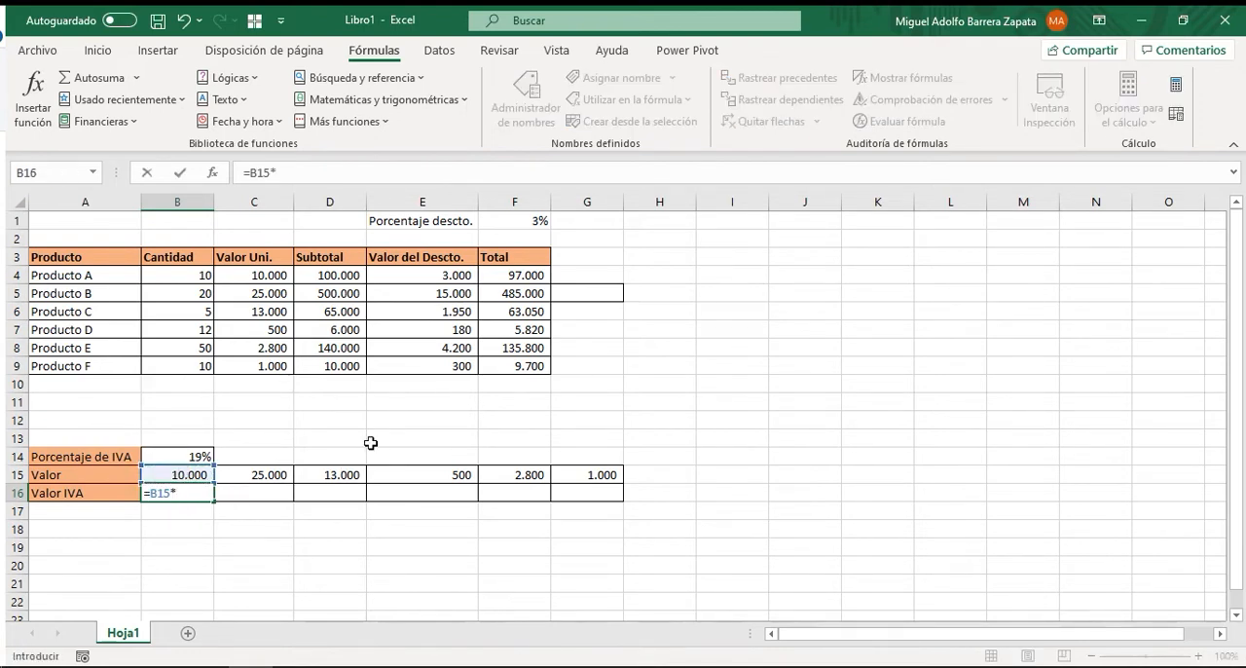
pyautogui.click(204, 458)
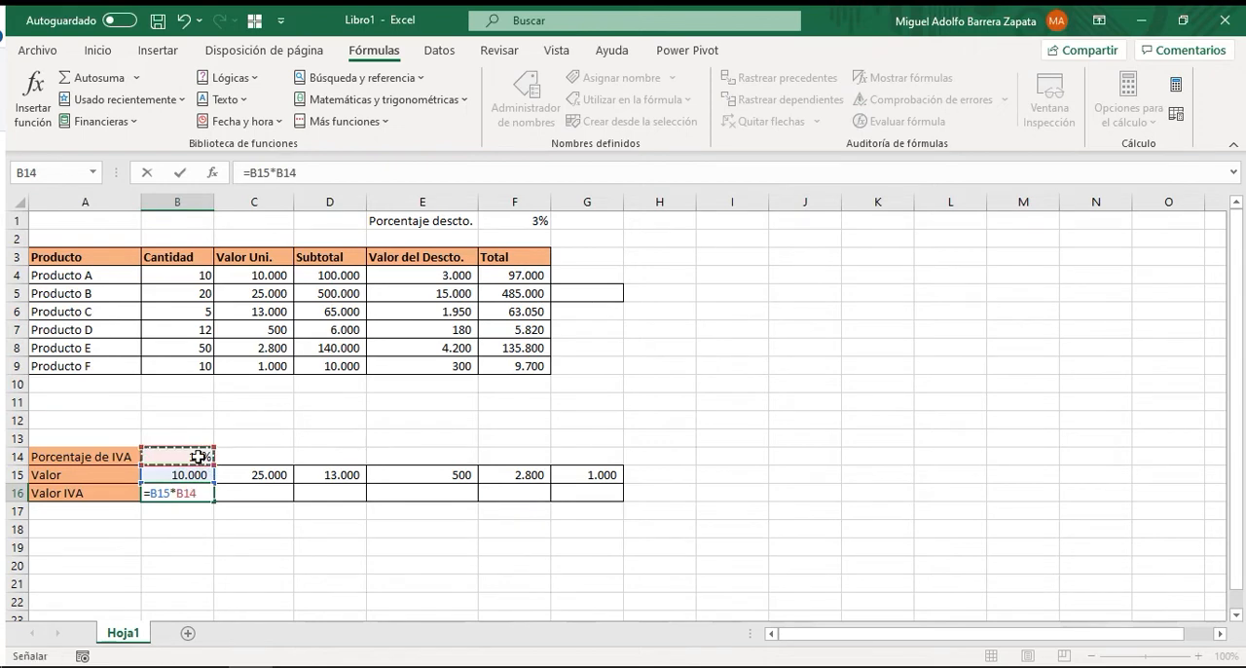
pyautogui.press('Return')
pyautogui.click(192, 494)
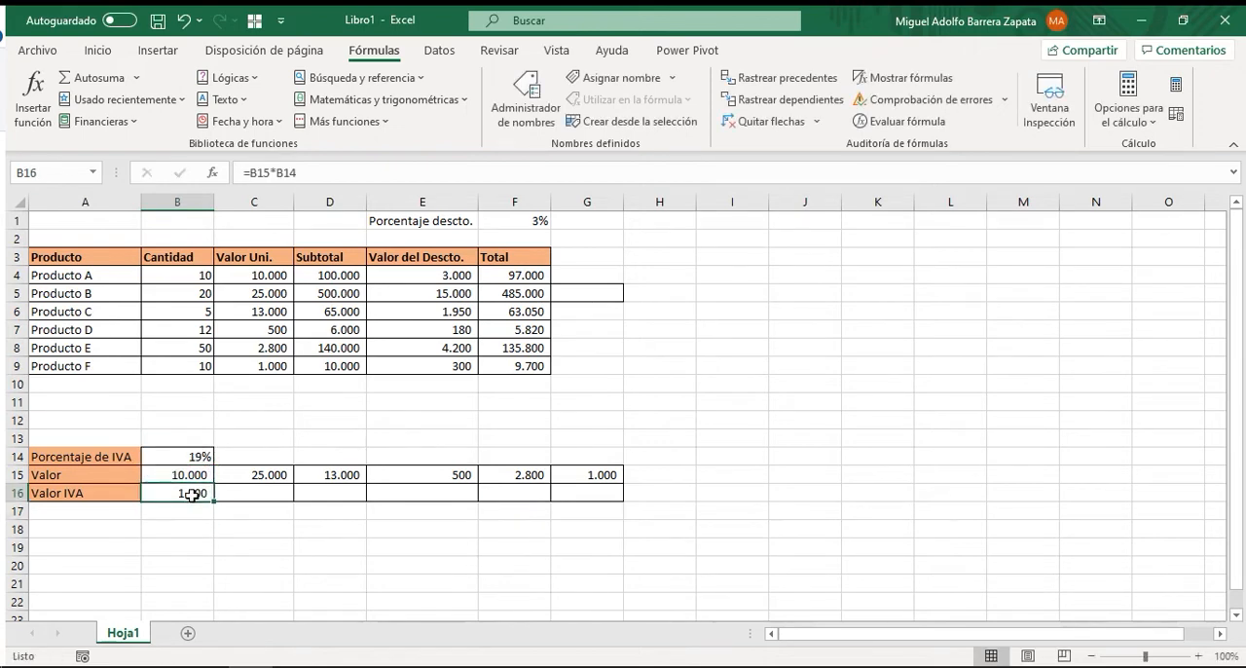
pyautogui.click(182, 476)
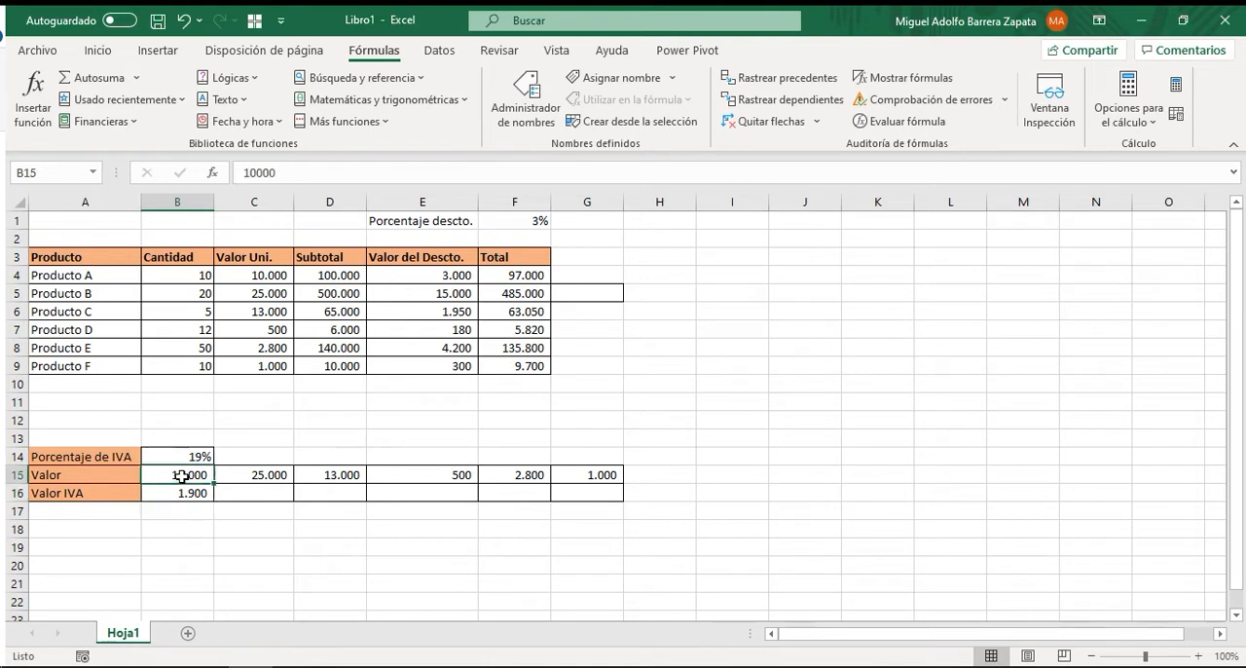
pyautogui.click(184, 456)
pyautogui.click(188, 492)
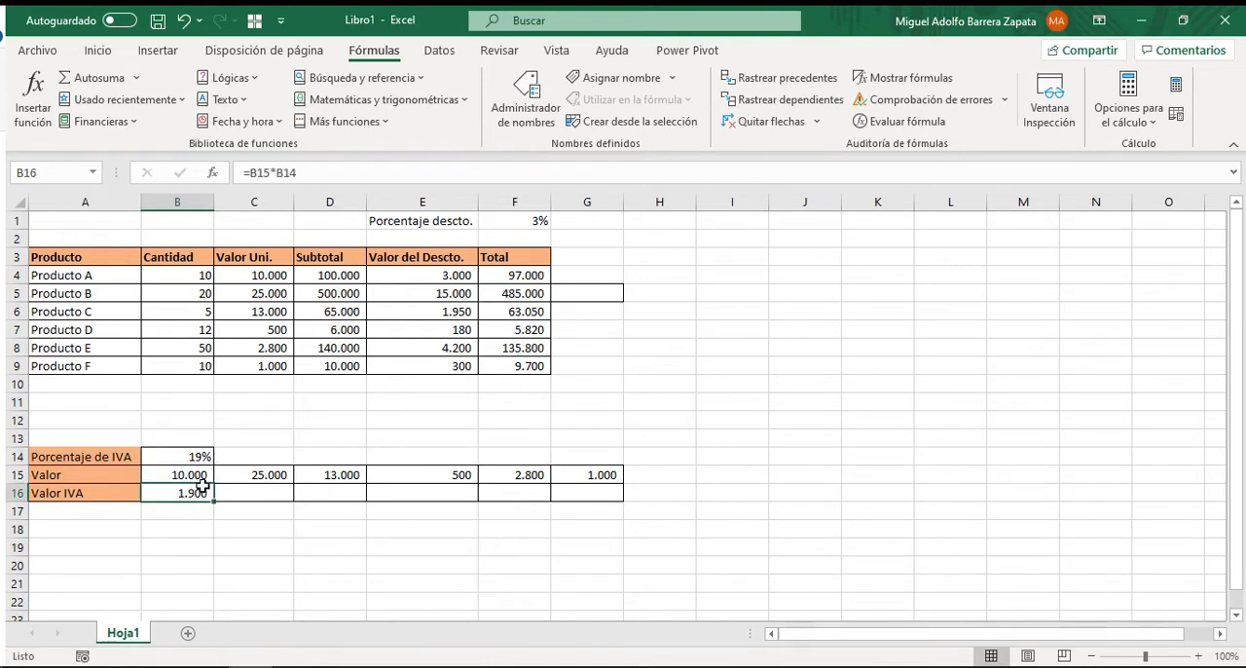
# Fill the Valor IVA formula =B15*B14 from B16 across to G16.
pyautogui.press('F2')
pyautogui.hotkey('ctrl', 'Return')
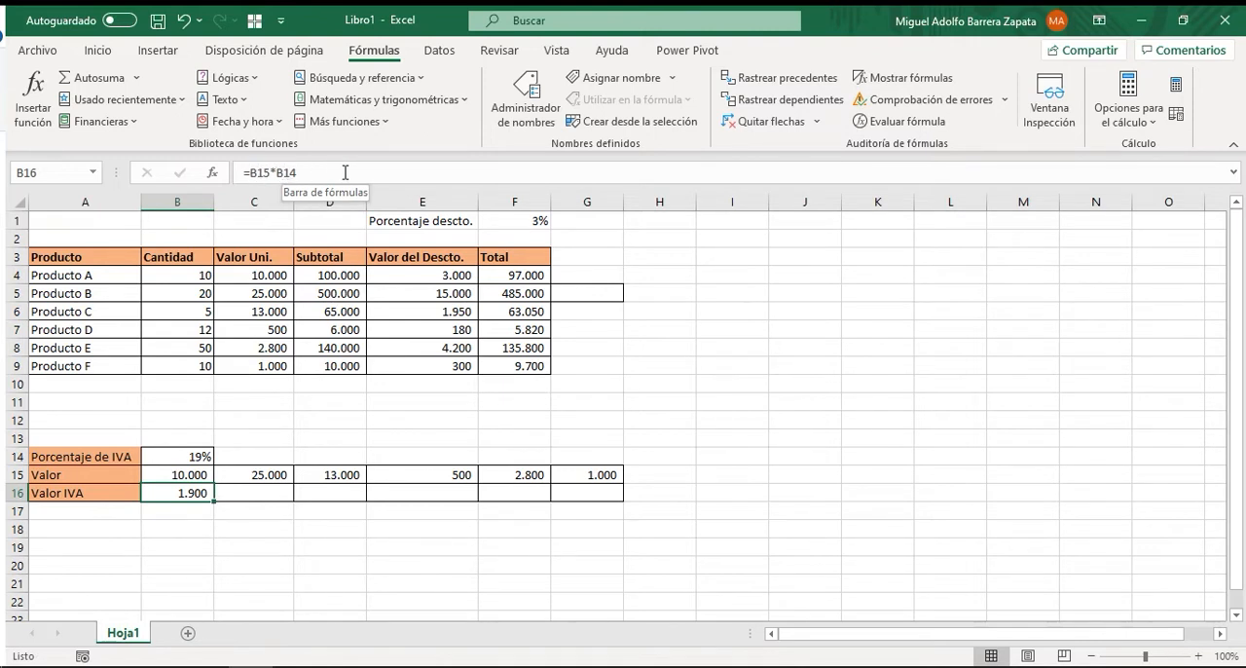
pyautogui.click(267, 429)
pyautogui.click(327, 419)
pyautogui.click(442, 415)
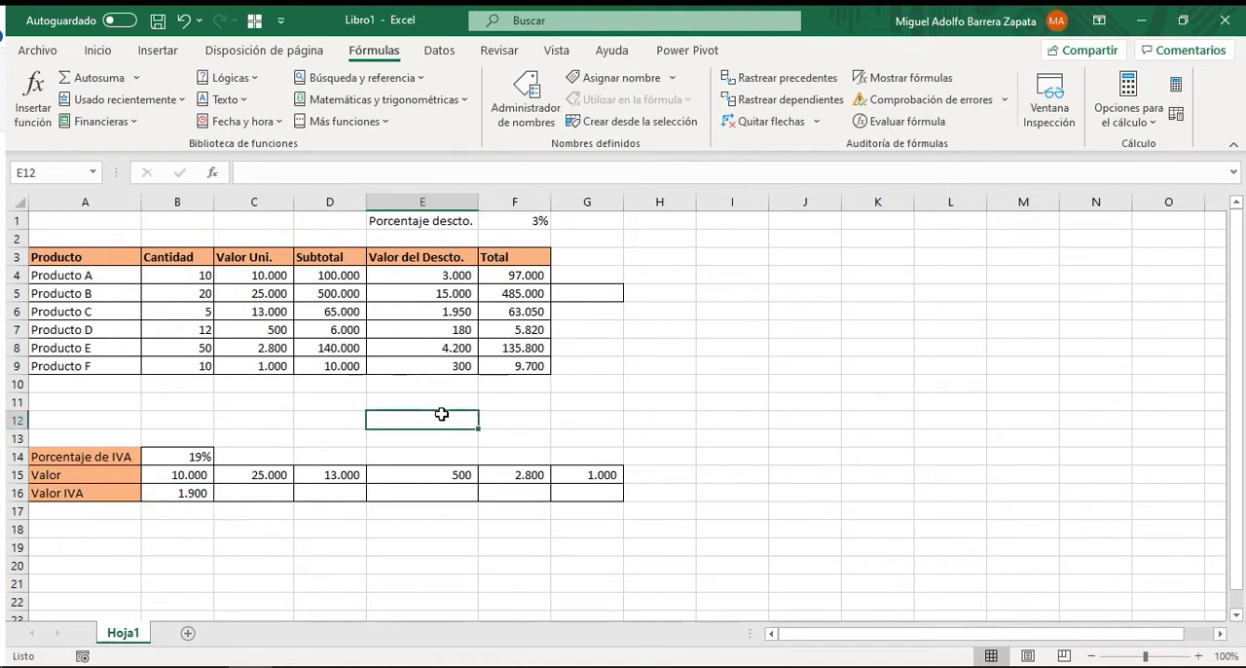
pyautogui.click(205, 495)
pyautogui.moveTo(216, 501); pyautogui.dragTo(610, 508)
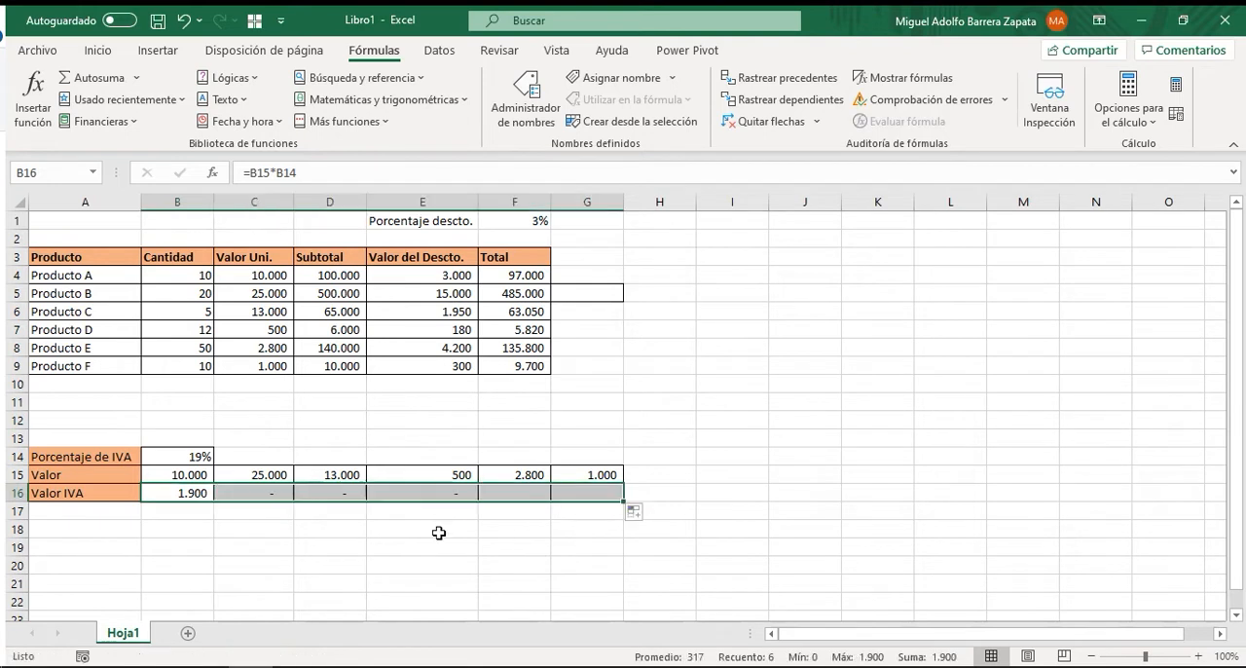
# Examine how the cell references in the Valor IVA formulas shift column by column from C16 to G16.
pyautogui.click(267, 501)
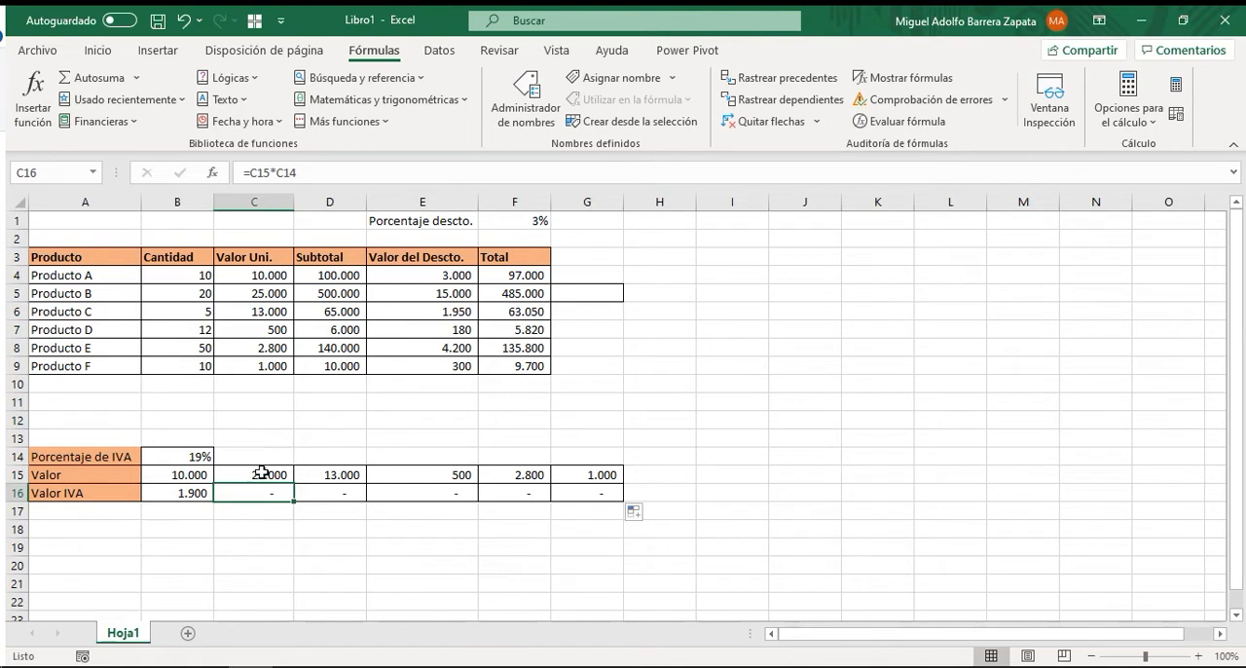
pyautogui.click(259, 474)
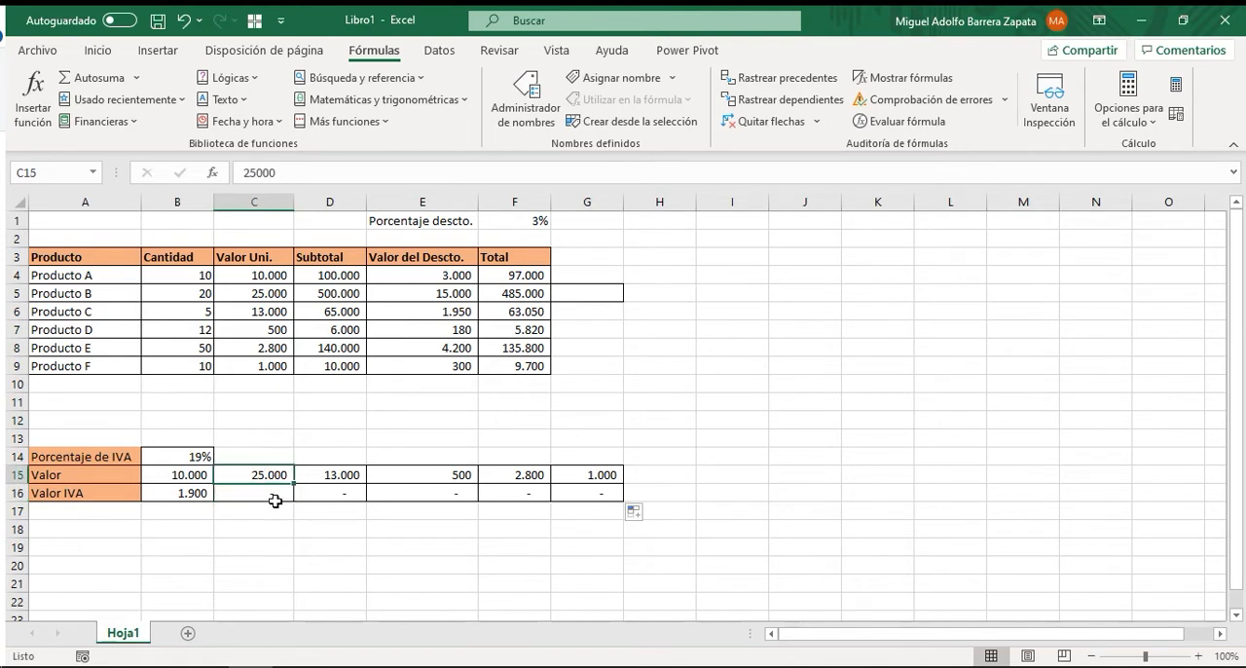
pyautogui.doubleClick(270, 493)
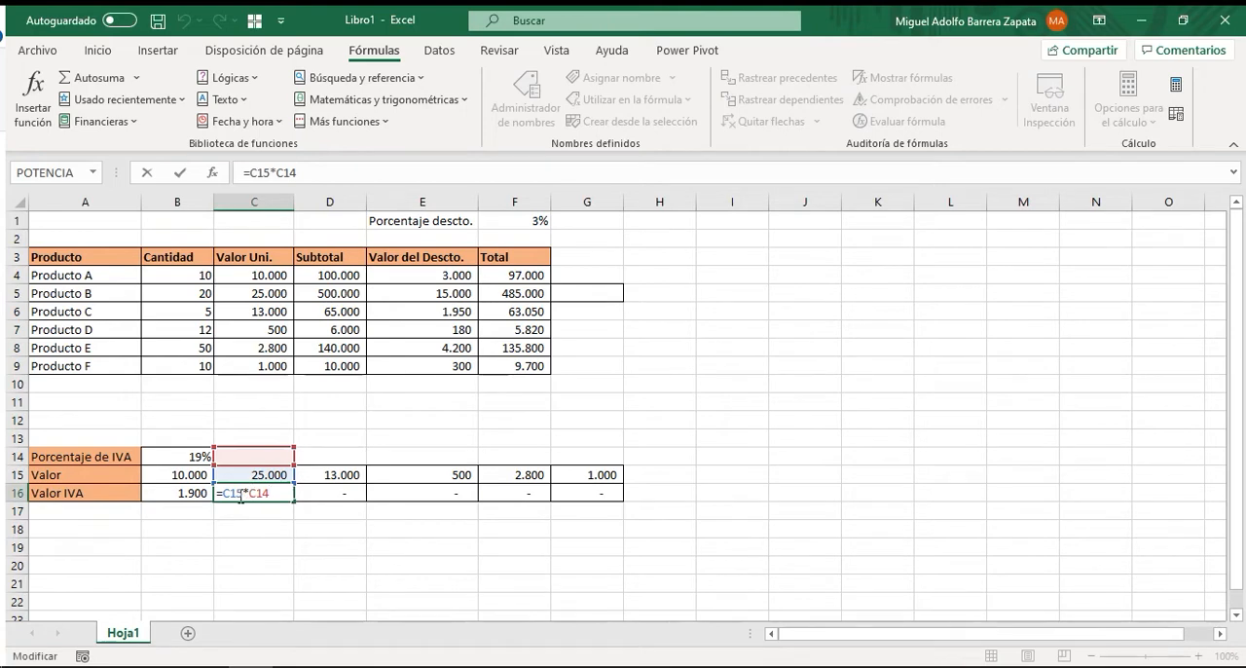
pyautogui.press('Escape')
pyautogui.click(318, 495)
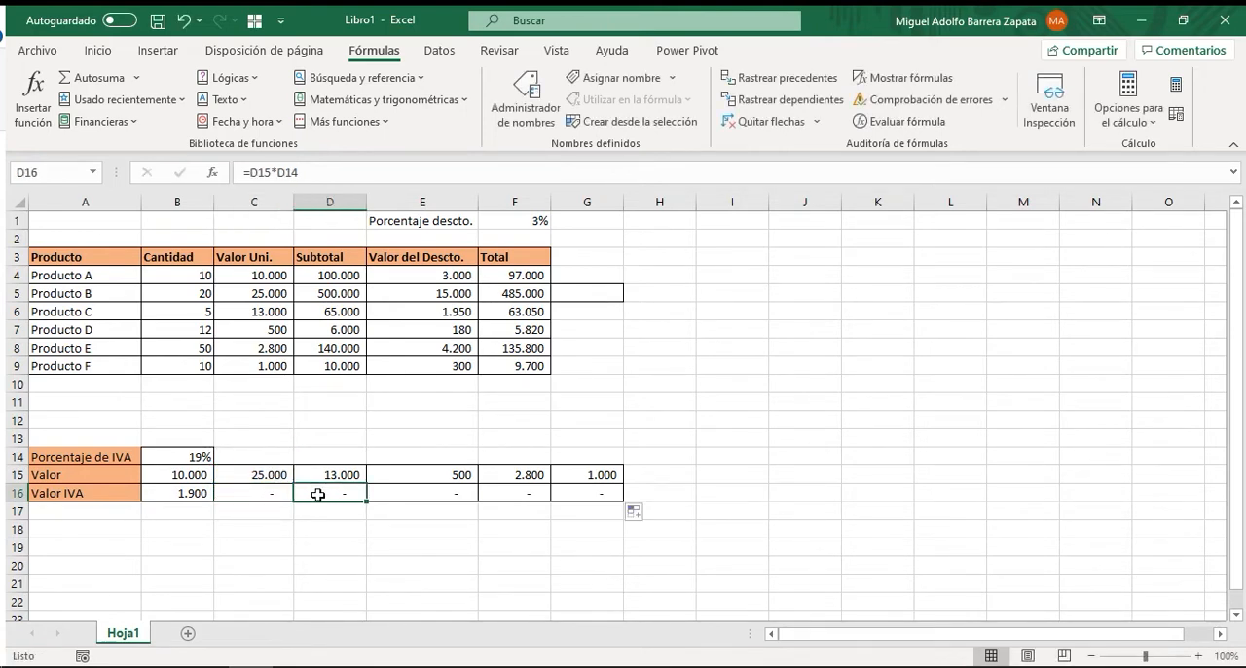
pyautogui.doubleClick(337, 496)
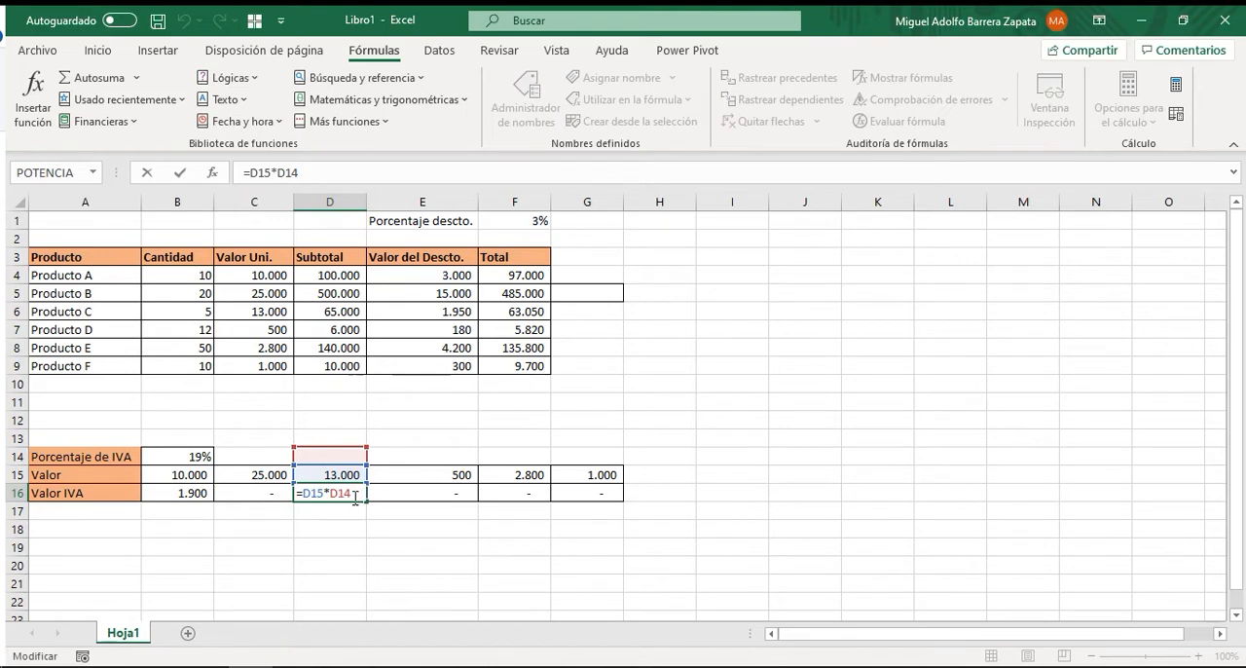
pyautogui.press('Escape')
pyautogui.click(404, 494)
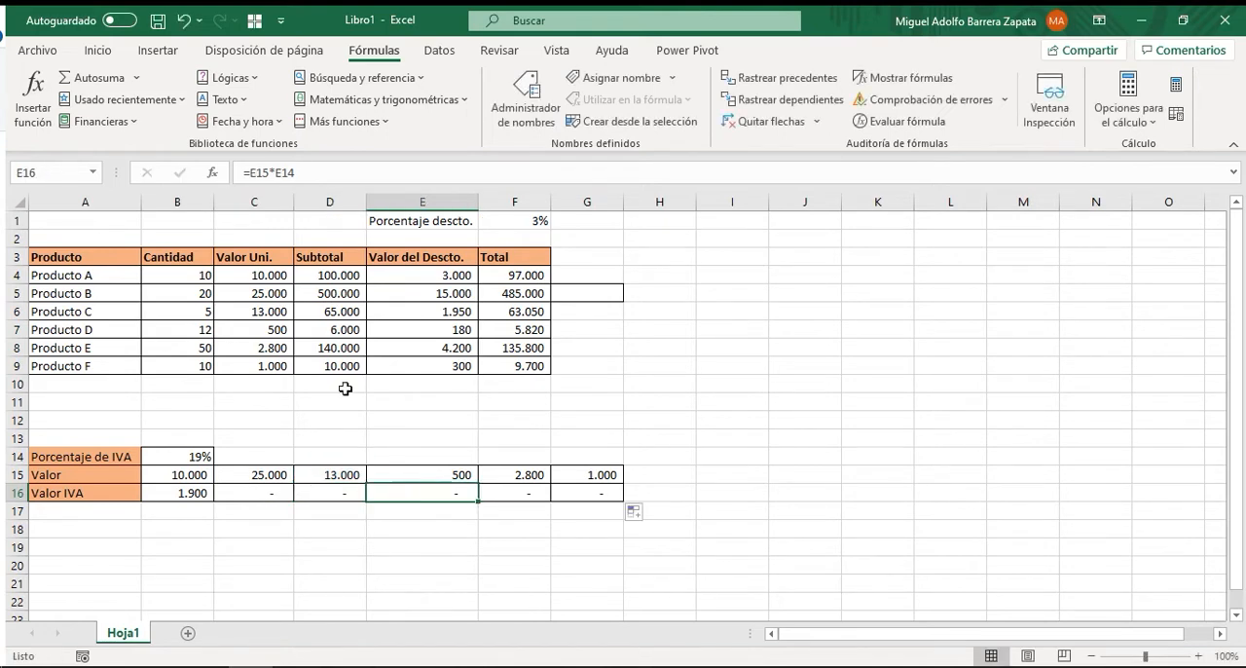
pyautogui.click(488, 493)
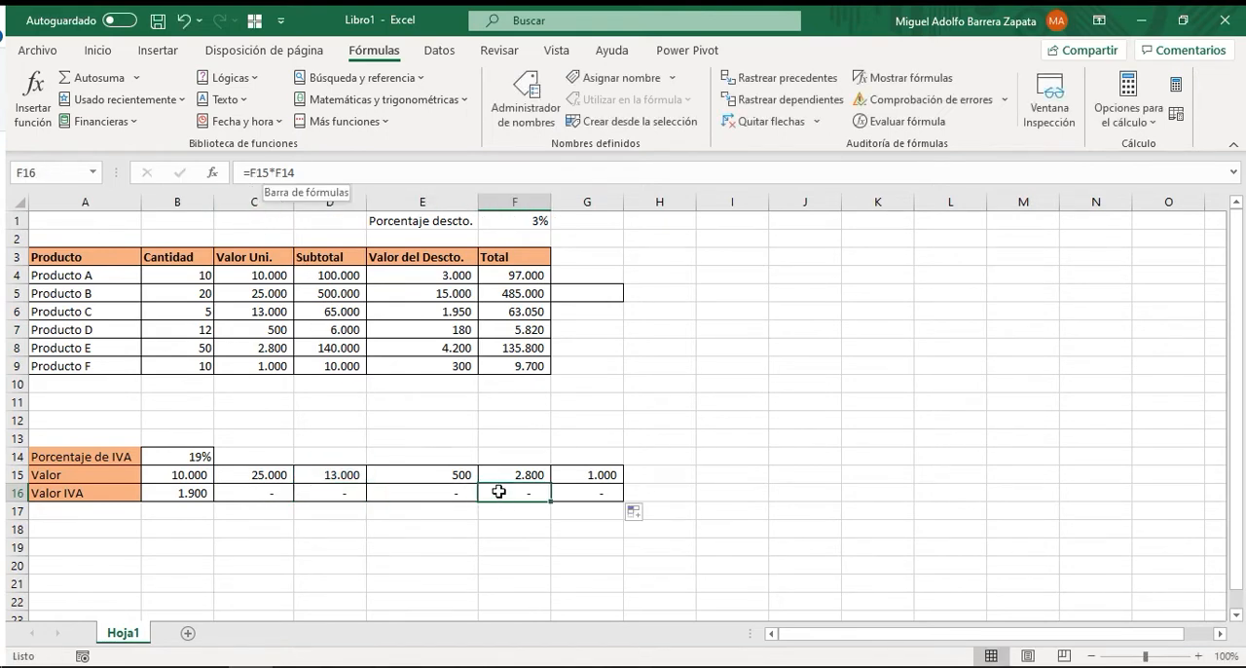
pyautogui.click(573, 495)
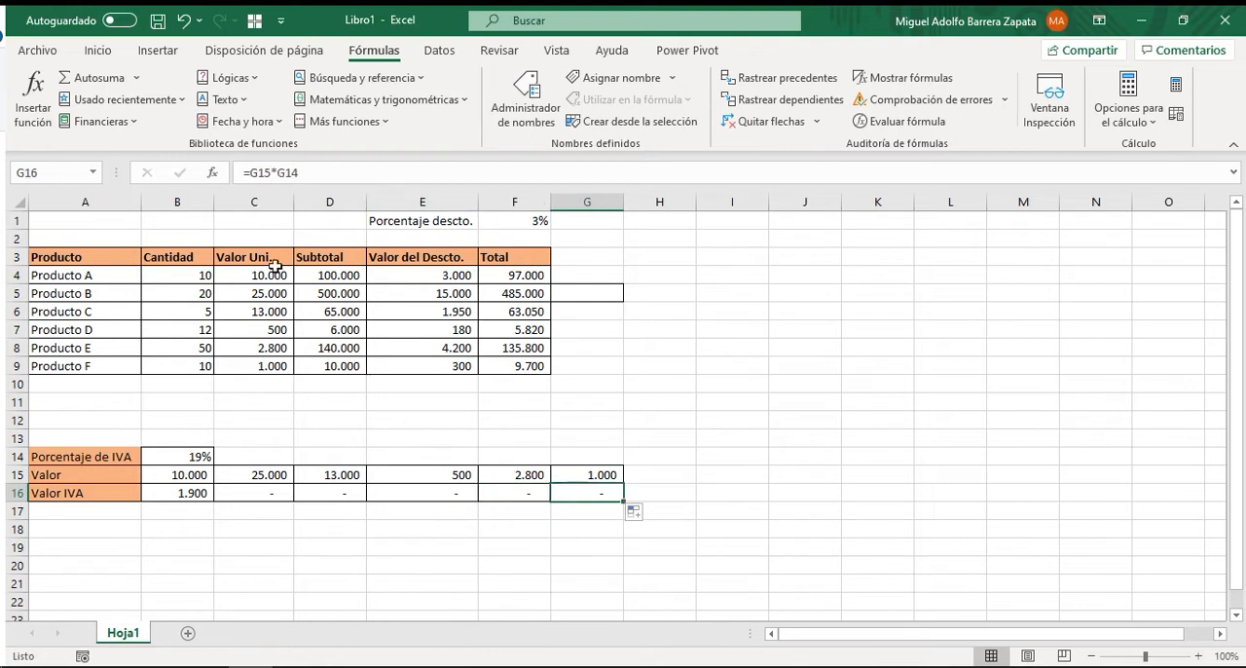
# Review the formula in B16 against its source cells B15 and B14, and compare it with the copied cells C16:G16.
pyautogui.click(184, 494)
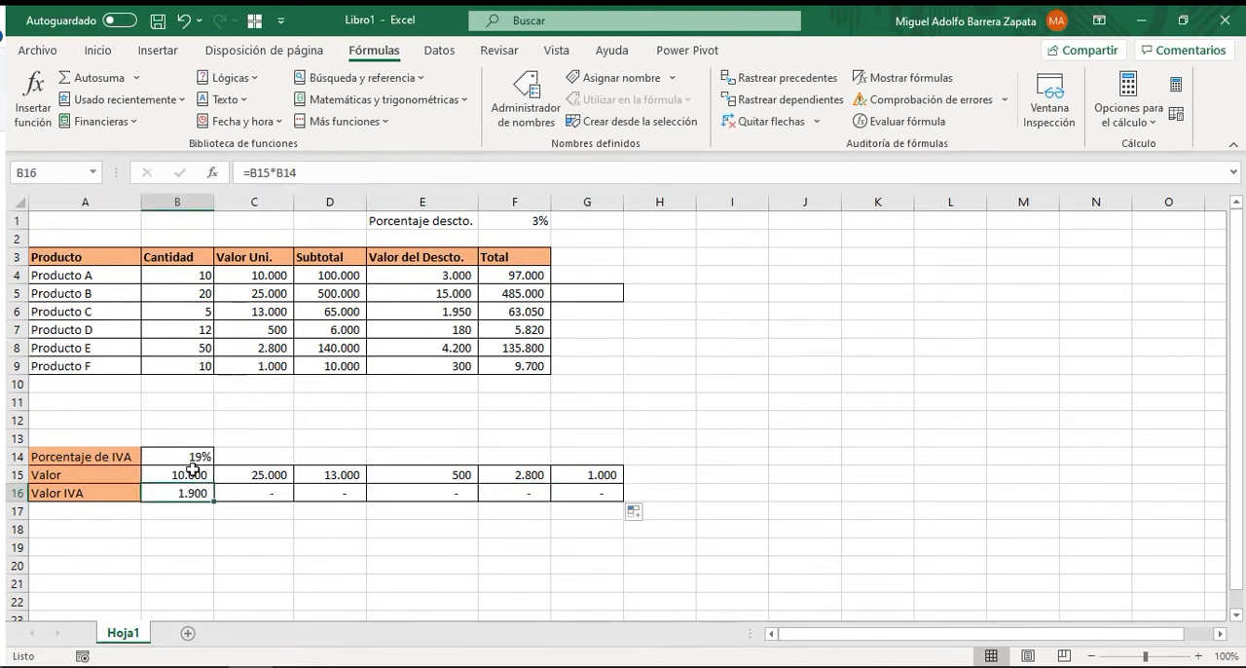
pyautogui.click(189, 477)
pyautogui.click(189, 457)
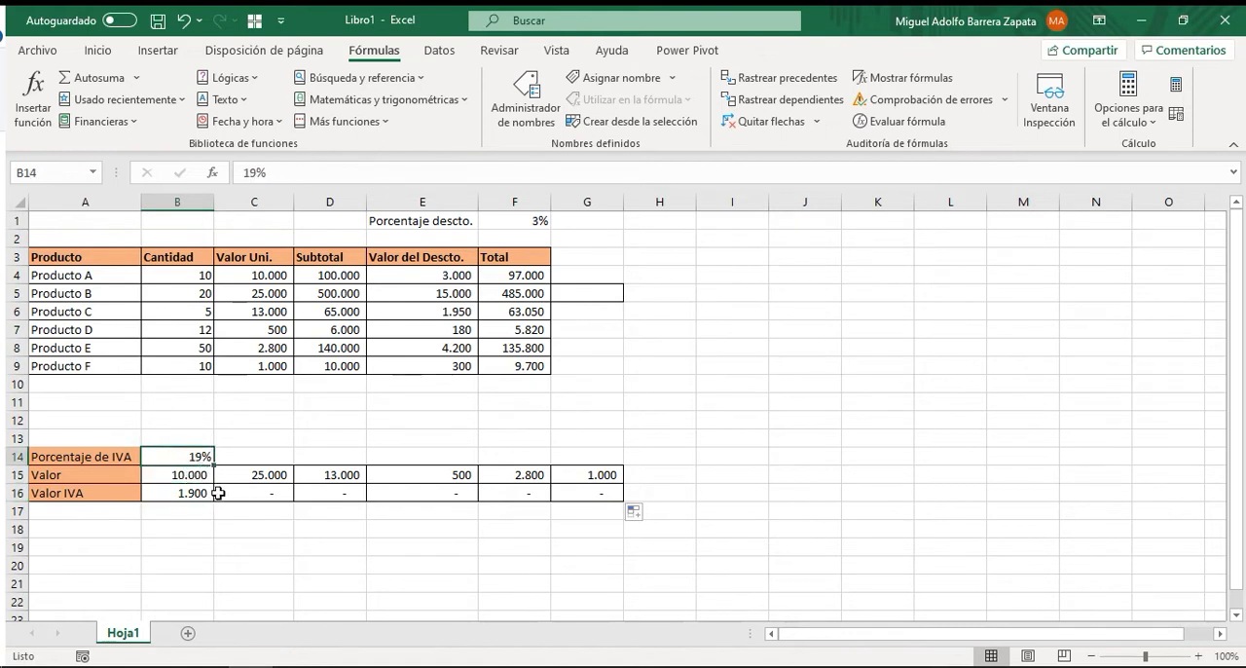
pyautogui.click(254, 526)
pyautogui.click(184, 492)
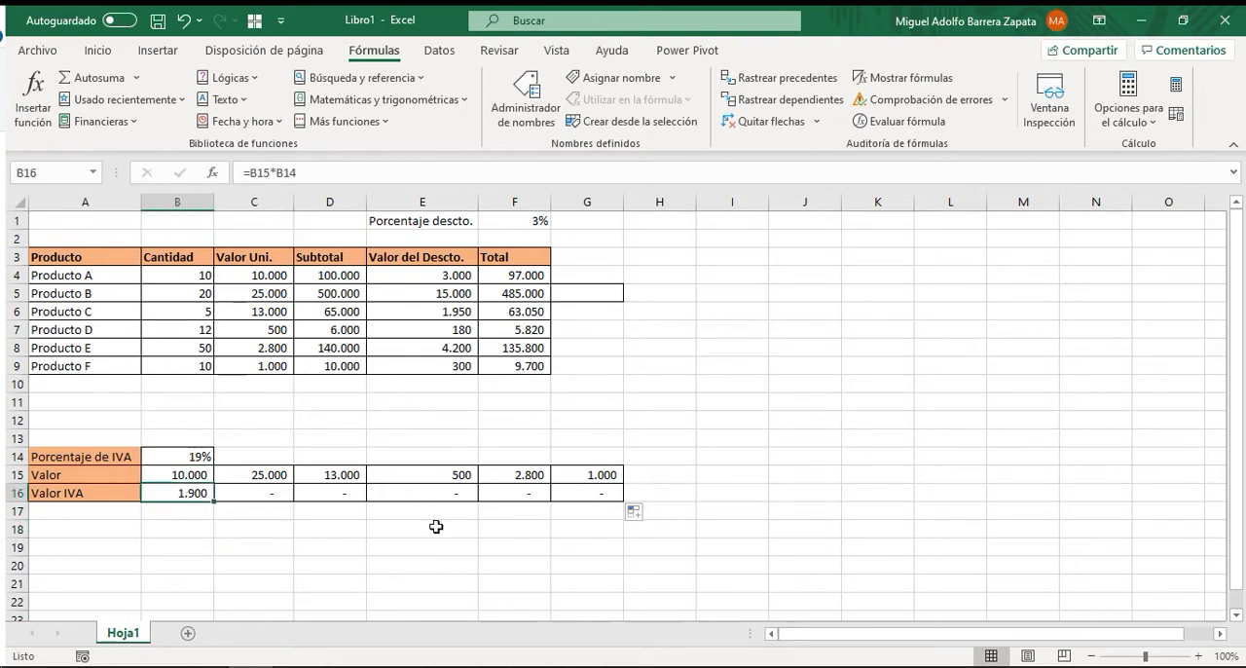
pyautogui.click(170, 457)
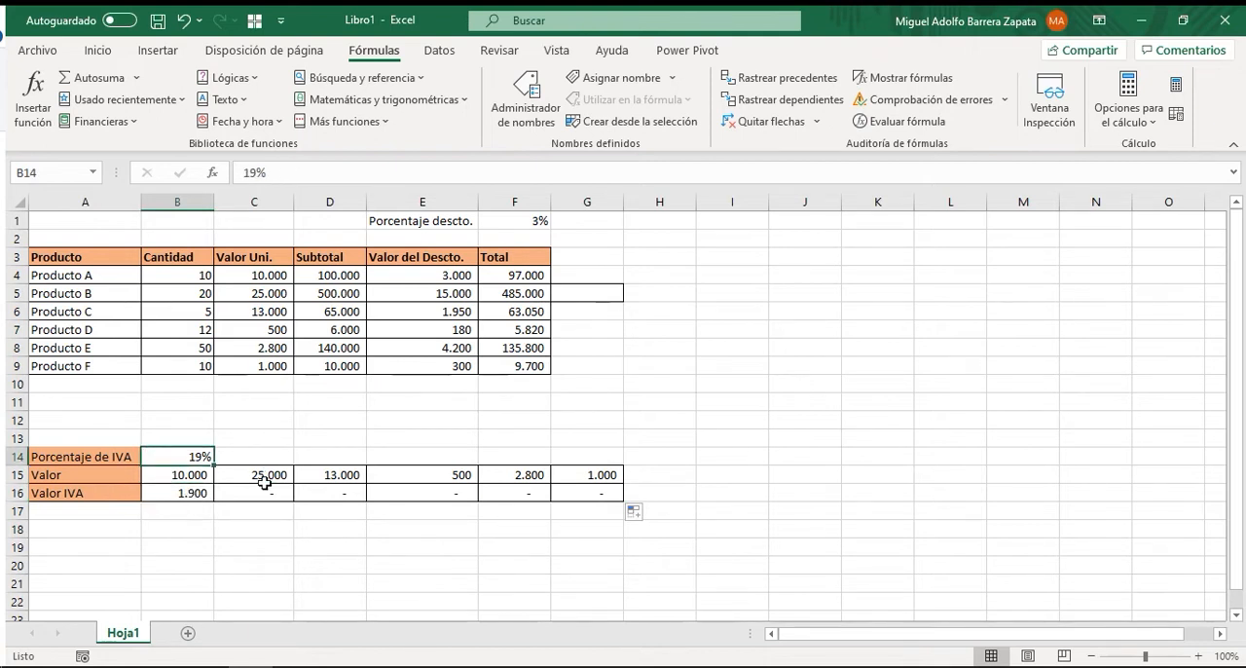
pyautogui.moveTo(253, 500); pyautogui.dragTo(596, 493)
pyautogui.click(857, 374)
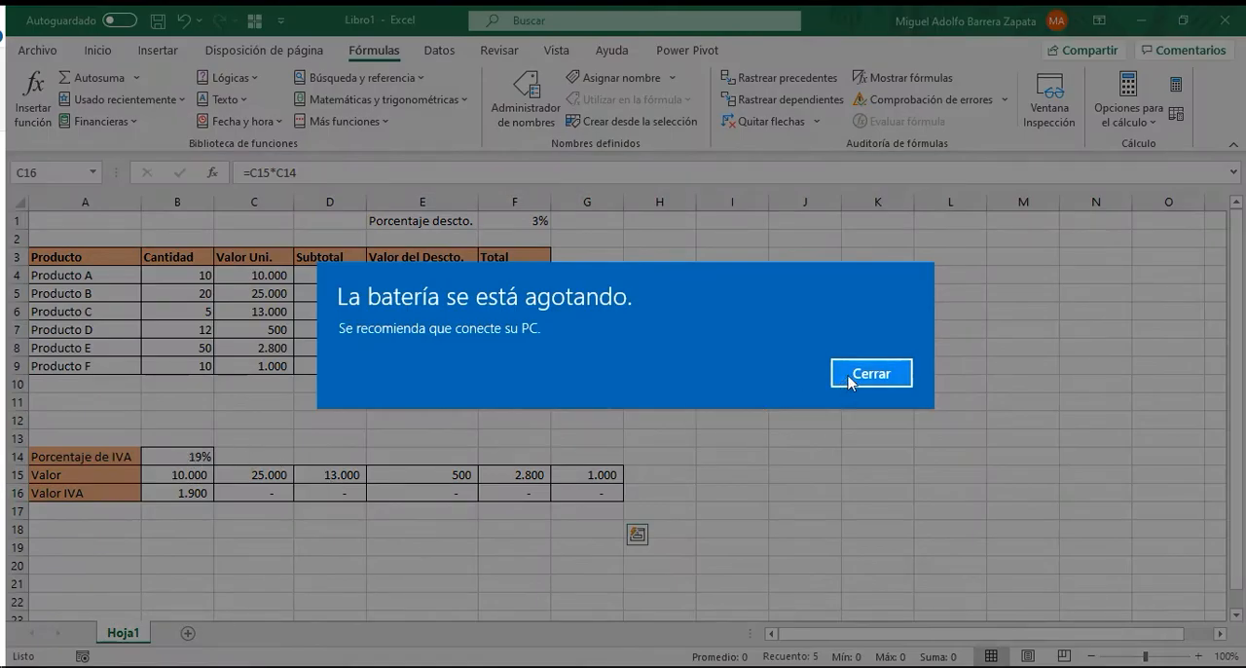
# Re-enter the formula =B15*B14 in B16, multiplying the value by the IVA percentage.
pyautogui.click(202, 498)
pyautogui.write('=')
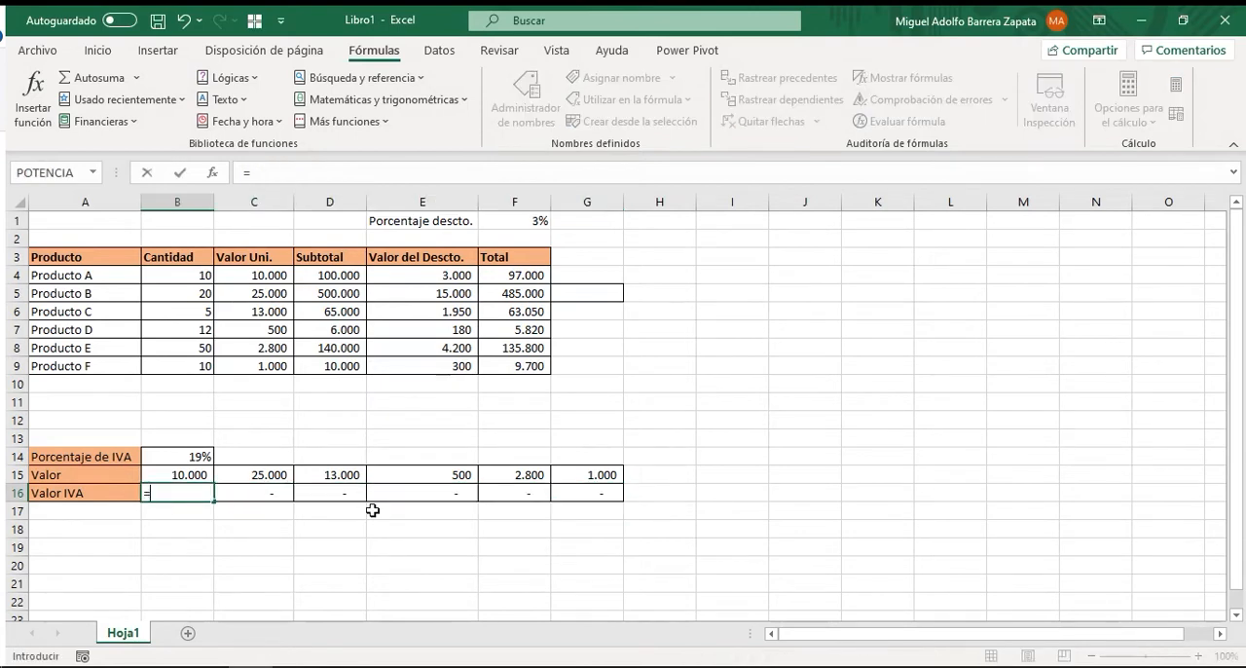
pyautogui.click(194, 472)
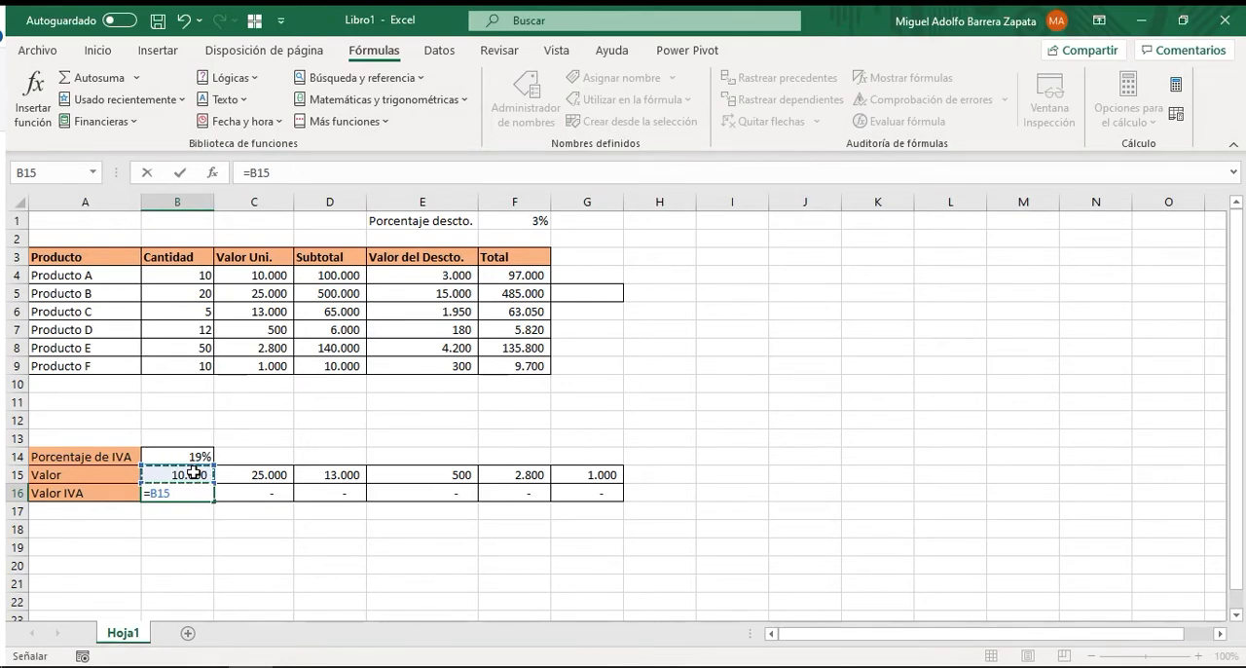
pyautogui.write('*')
pyautogui.click(196, 457)
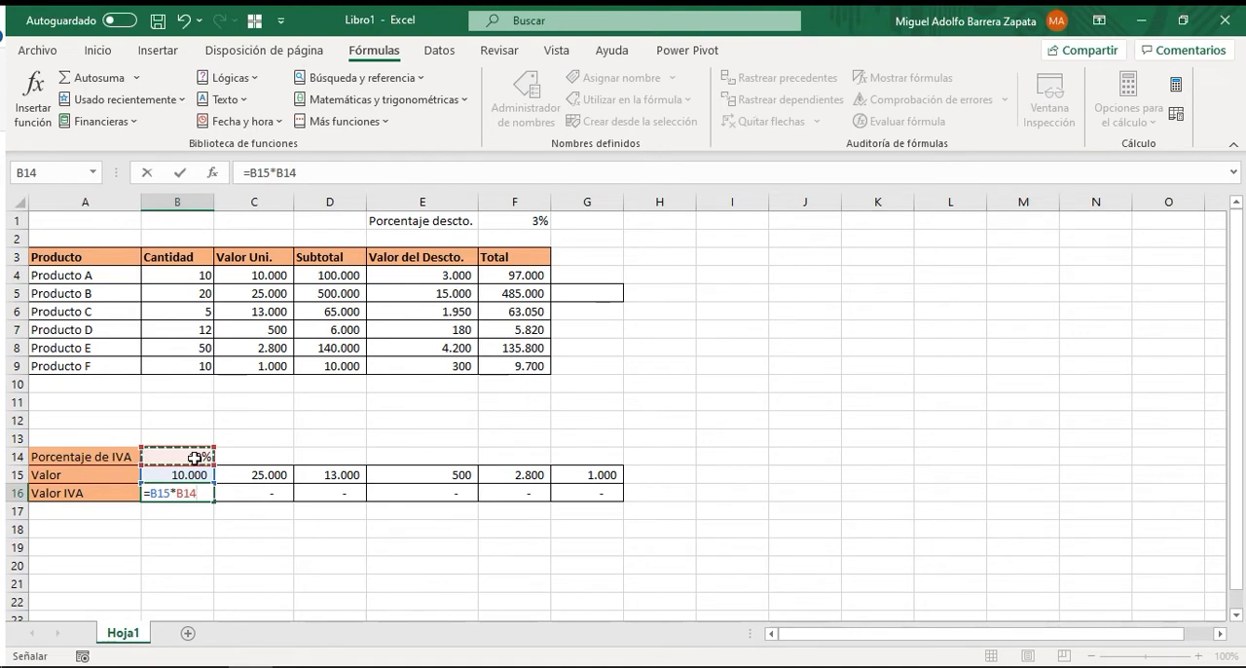
pyautogui.press('Return')
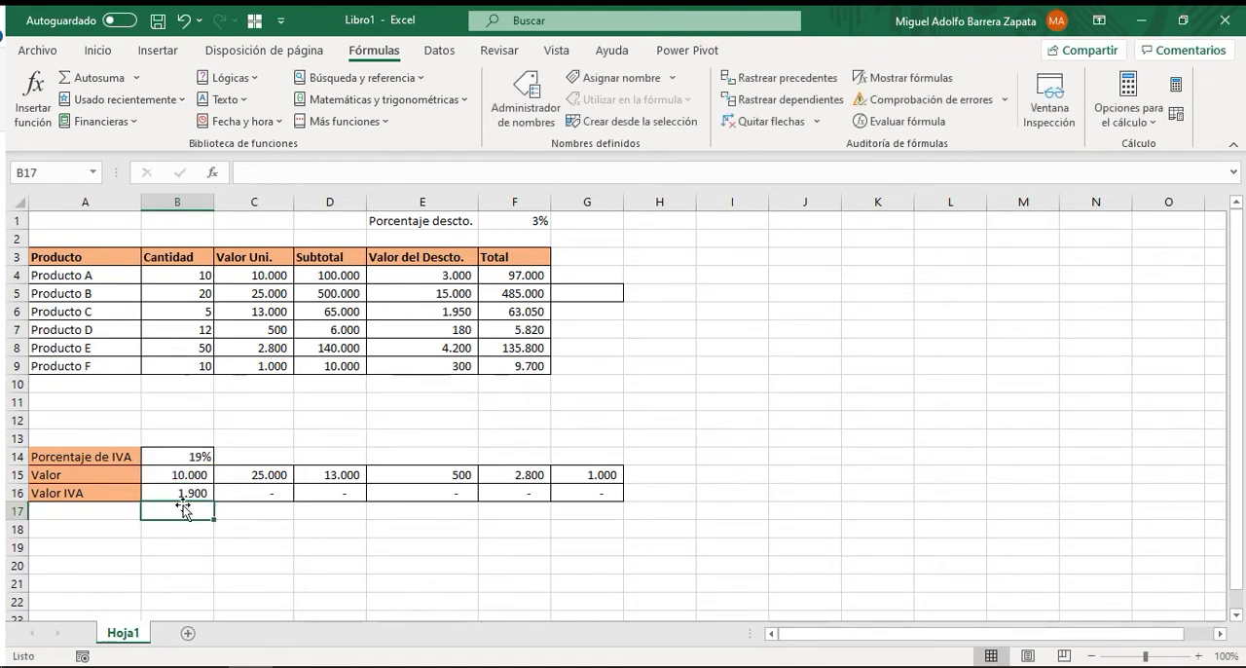
# Make the IVA percentage reference in B16 absolute, giving =B15*$B$14, and fill the formula across to G16.
pyautogui.click(189, 489)
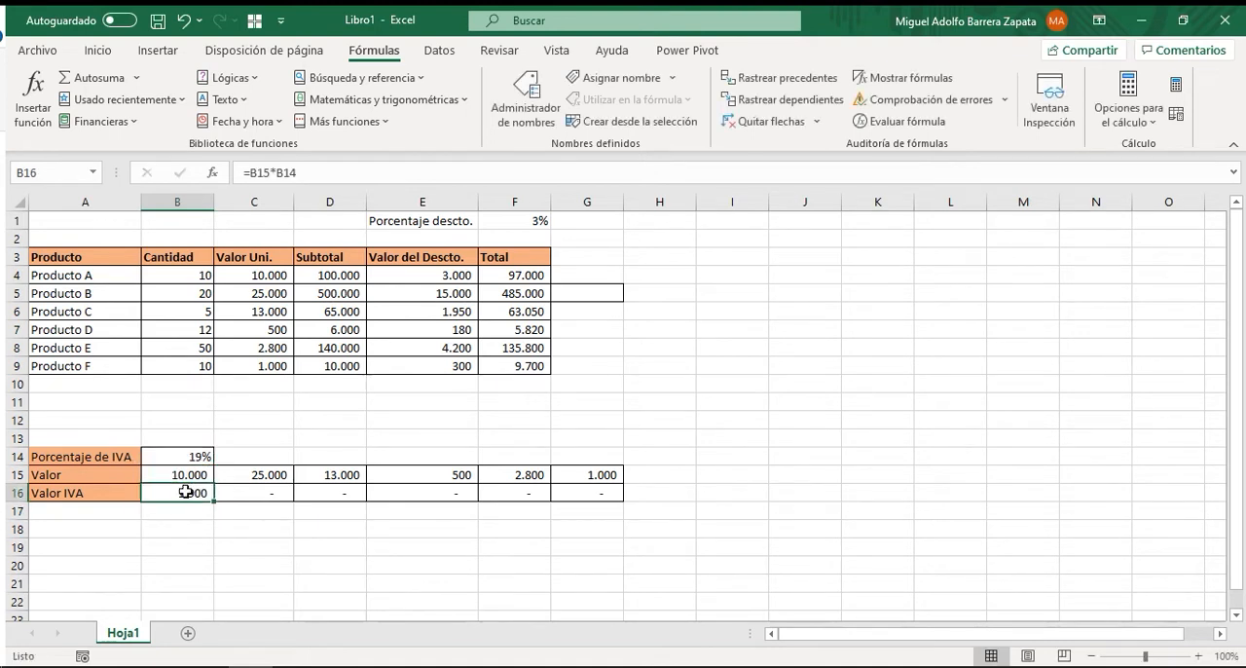
pyautogui.click(301, 174)
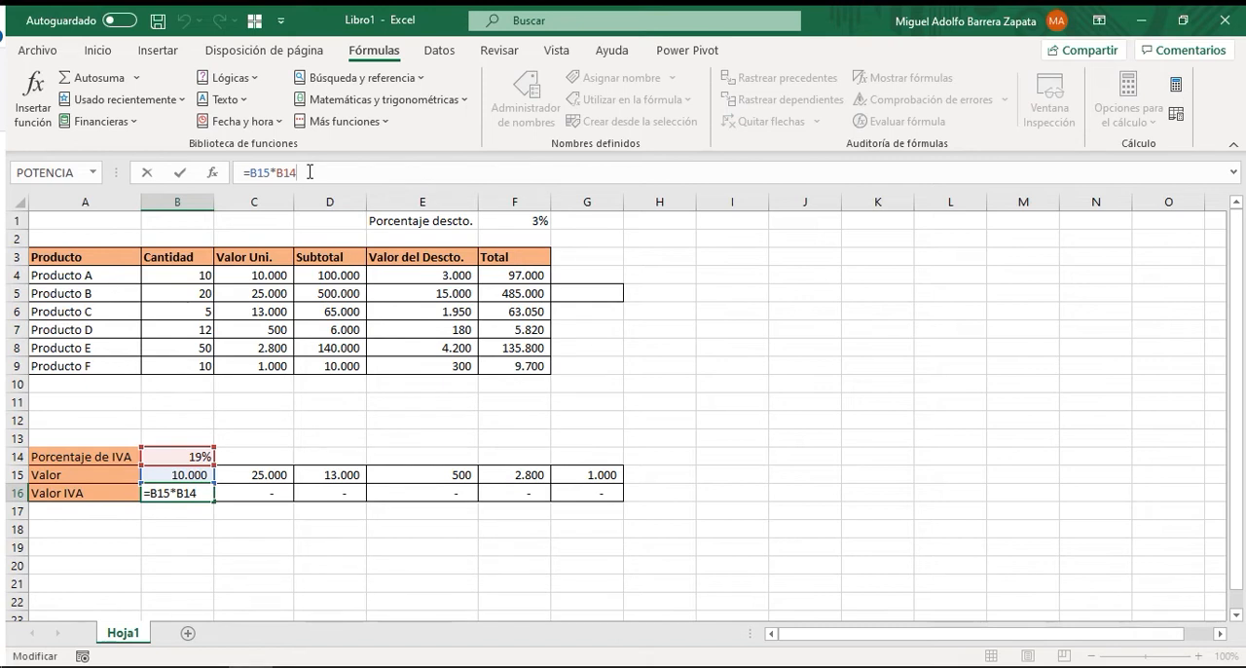
pyautogui.press('F4')
pyautogui.click(181, 175)
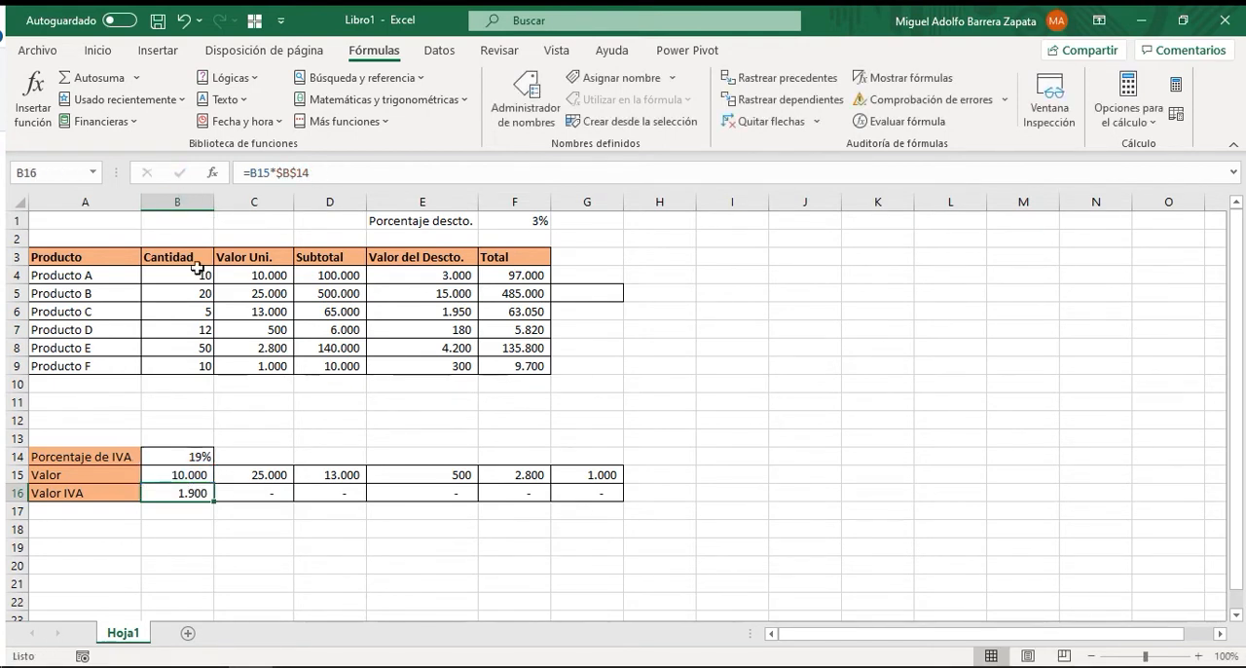
pyautogui.moveTo(214, 502); pyautogui.dragTo(608, 503)
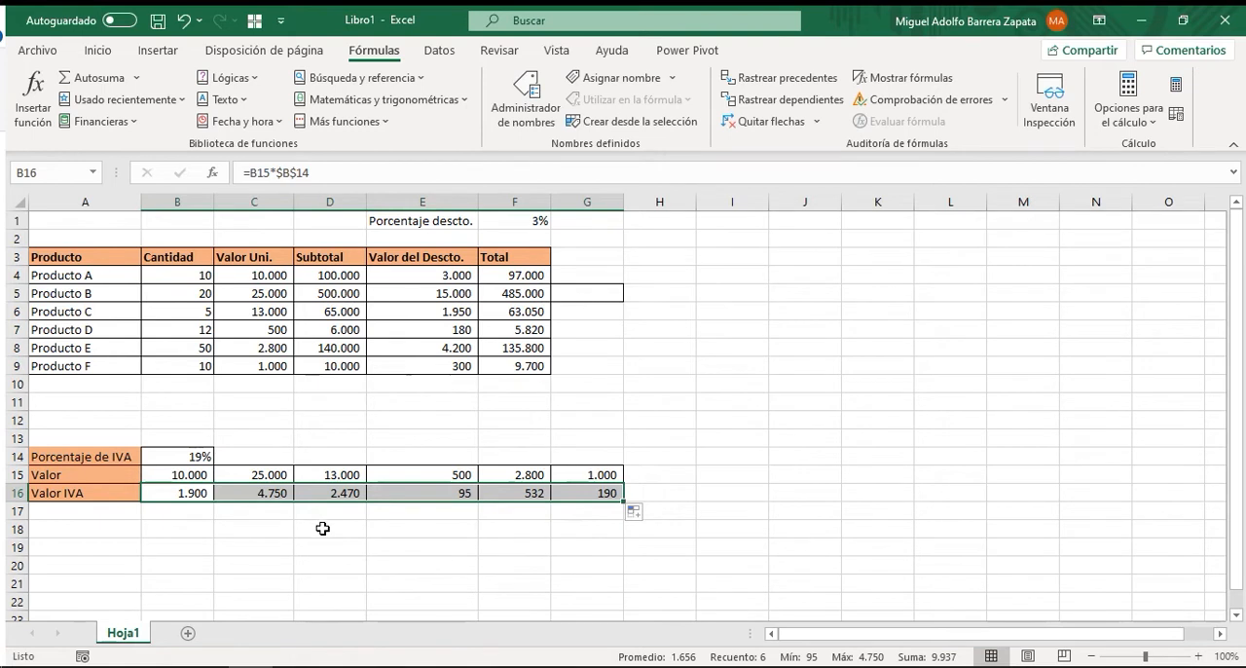
pyautogui.click(268, 542)
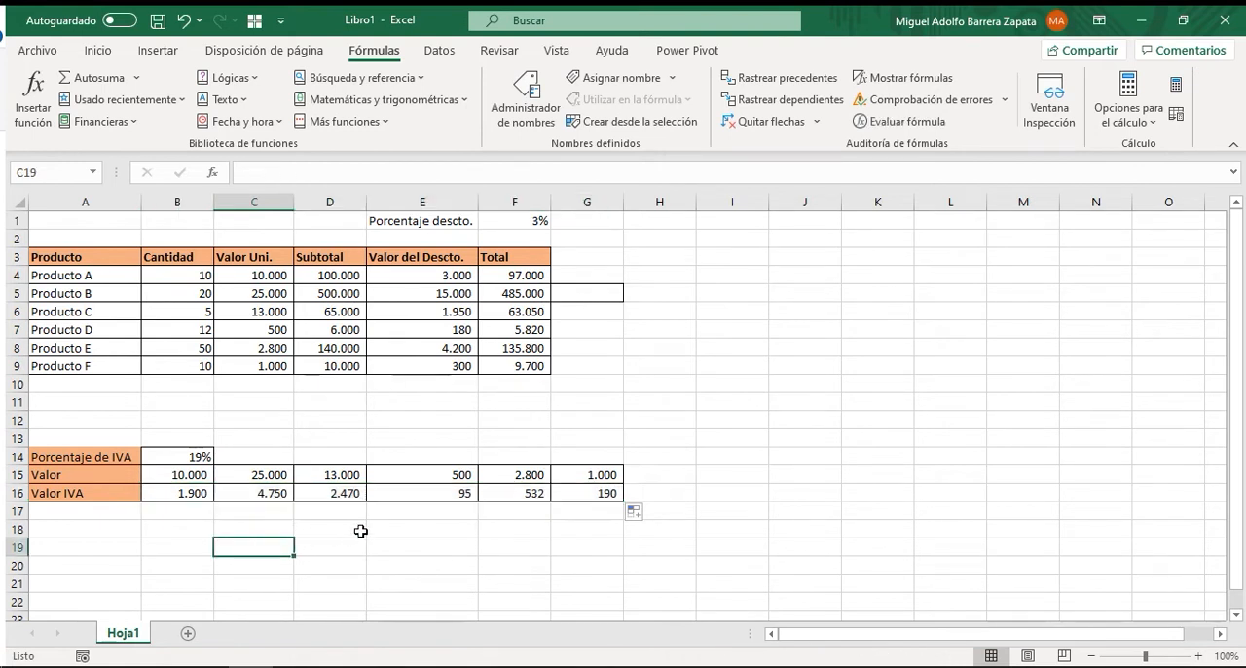
# Check which cells the copied formula in D16 refers to.
pyautogui.click(327, 473)
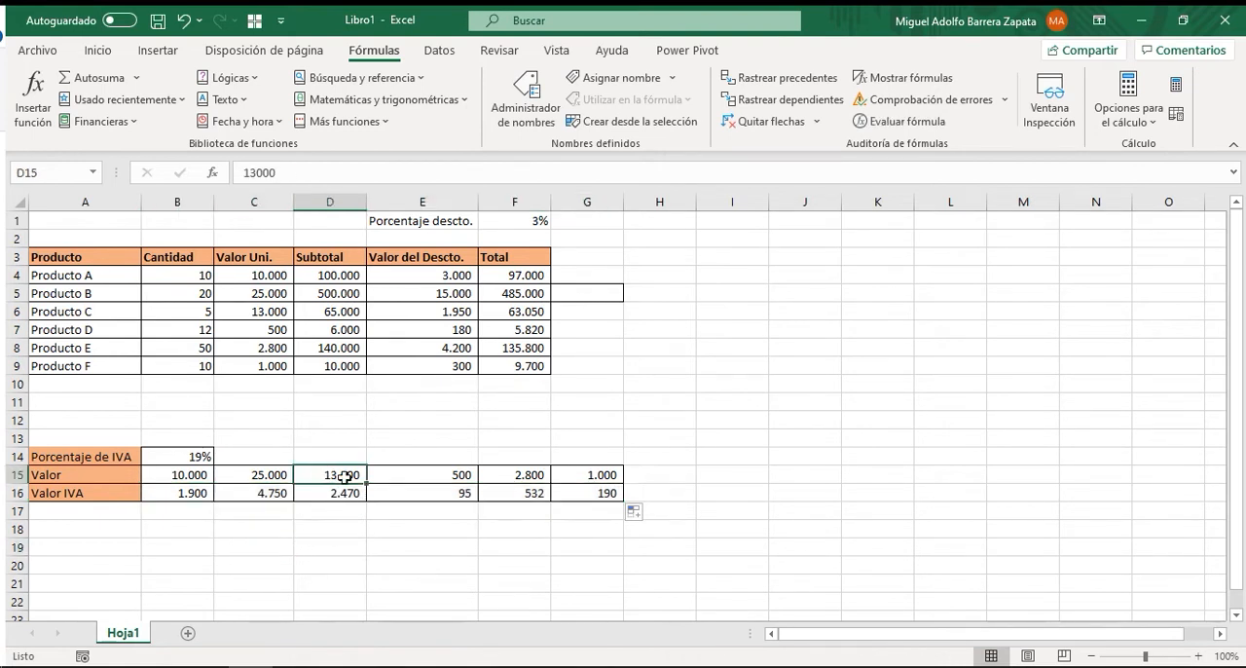
pyautogui.click(333, 492)
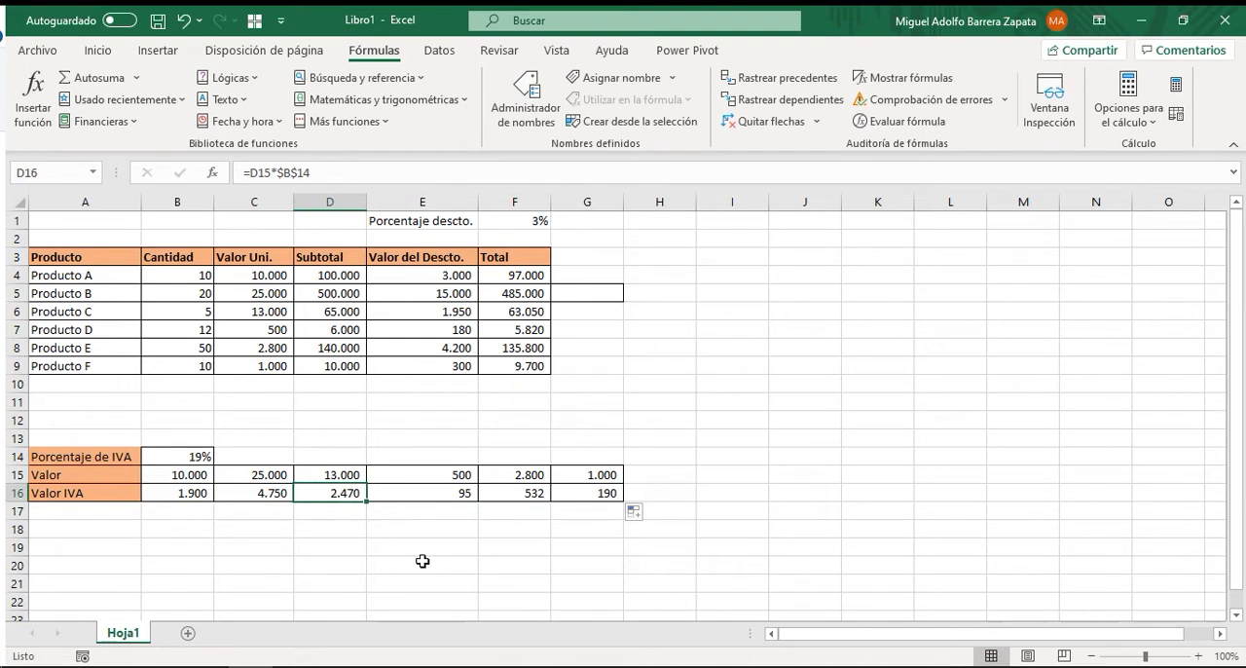
pyautogui.press('F2')
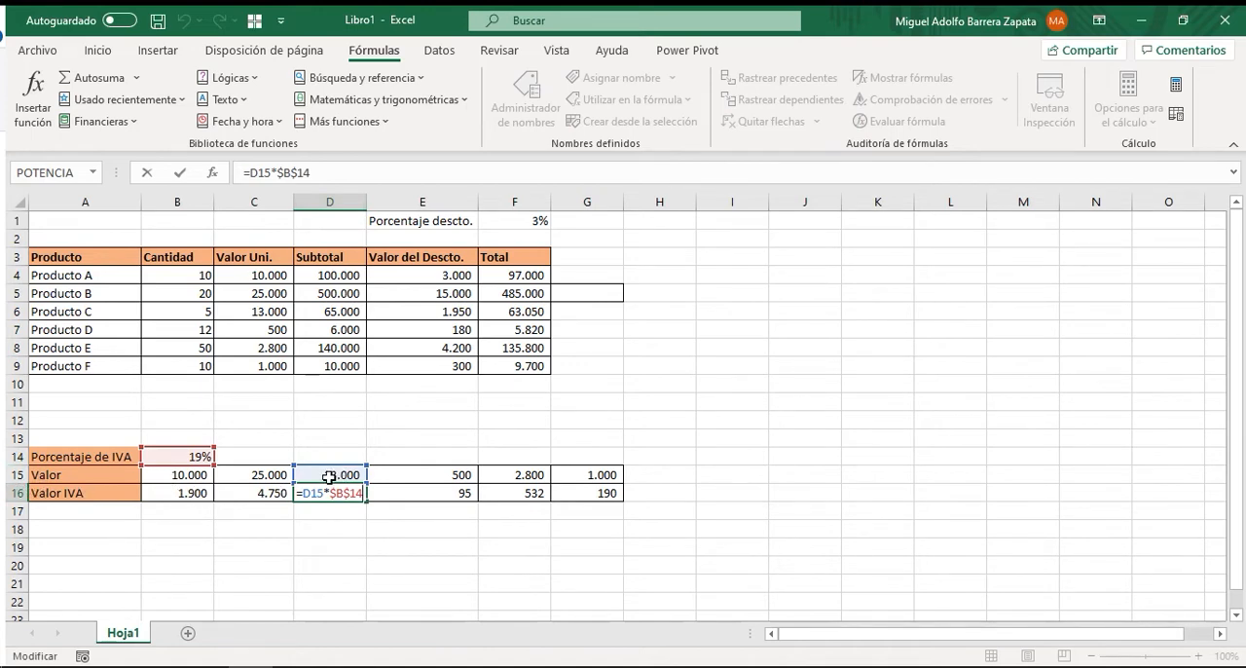
pyautogui.click(409, 441)
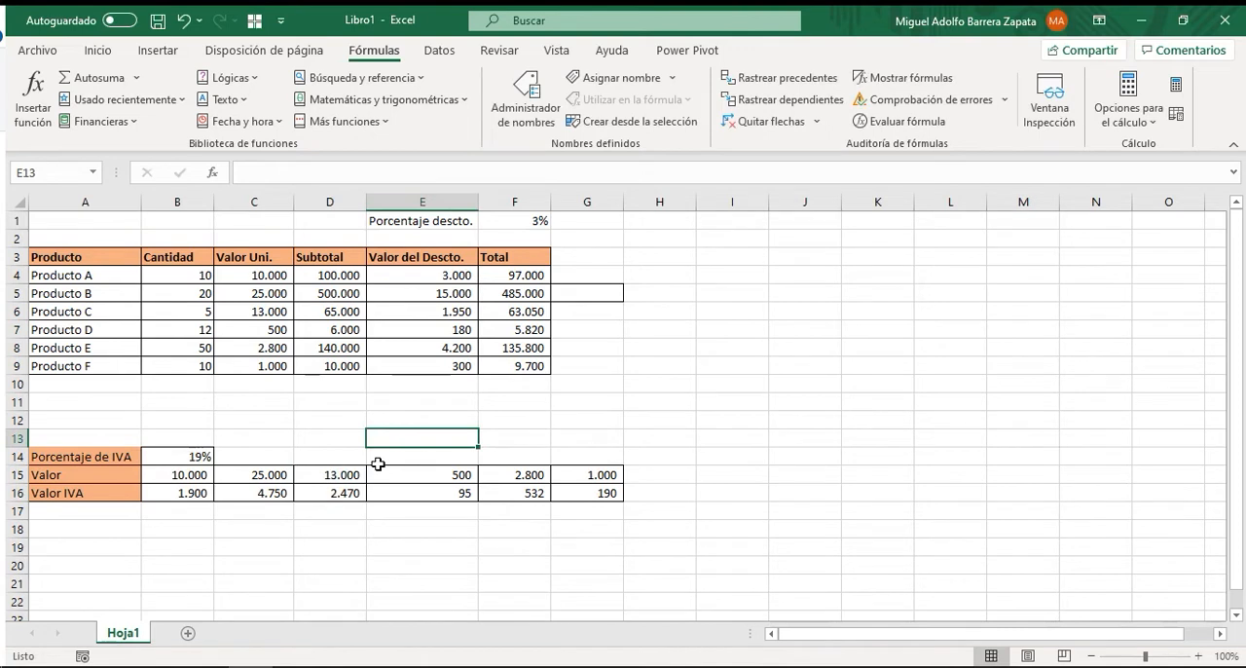
# Trace the precedents of the Valor IVA formulas in B16, C16 and D16, checking the source cells C15 and B14.
pyautogui.click(194, 494)
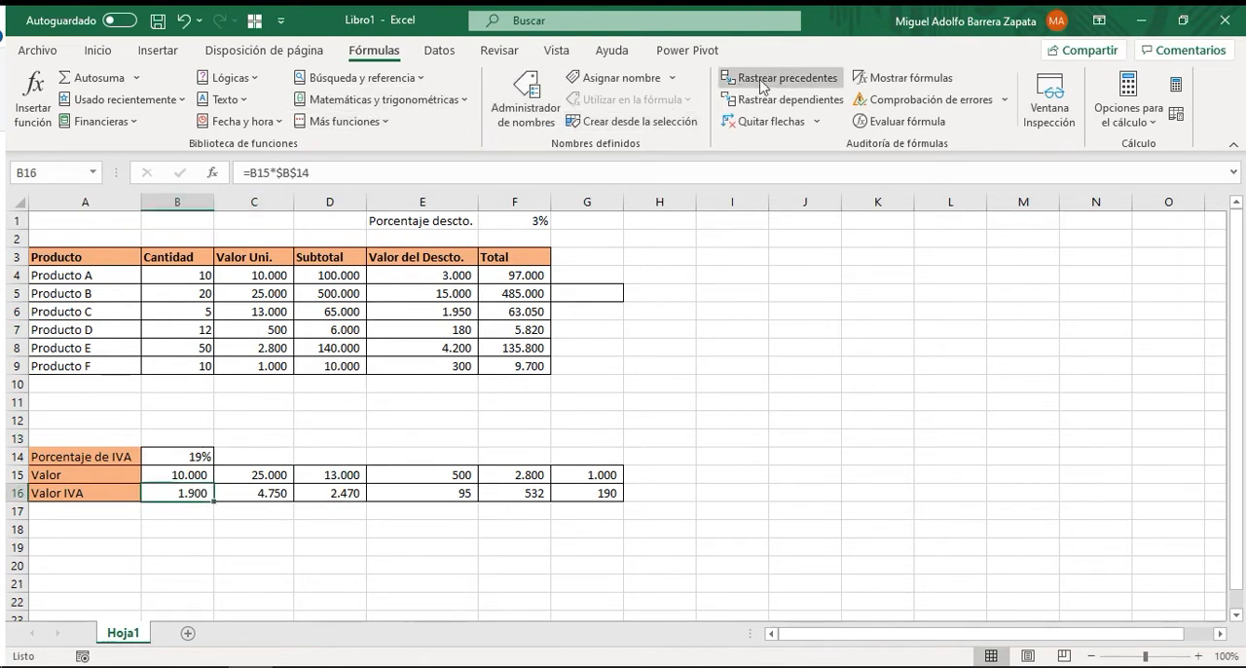
pyautogui.click(791, 82)
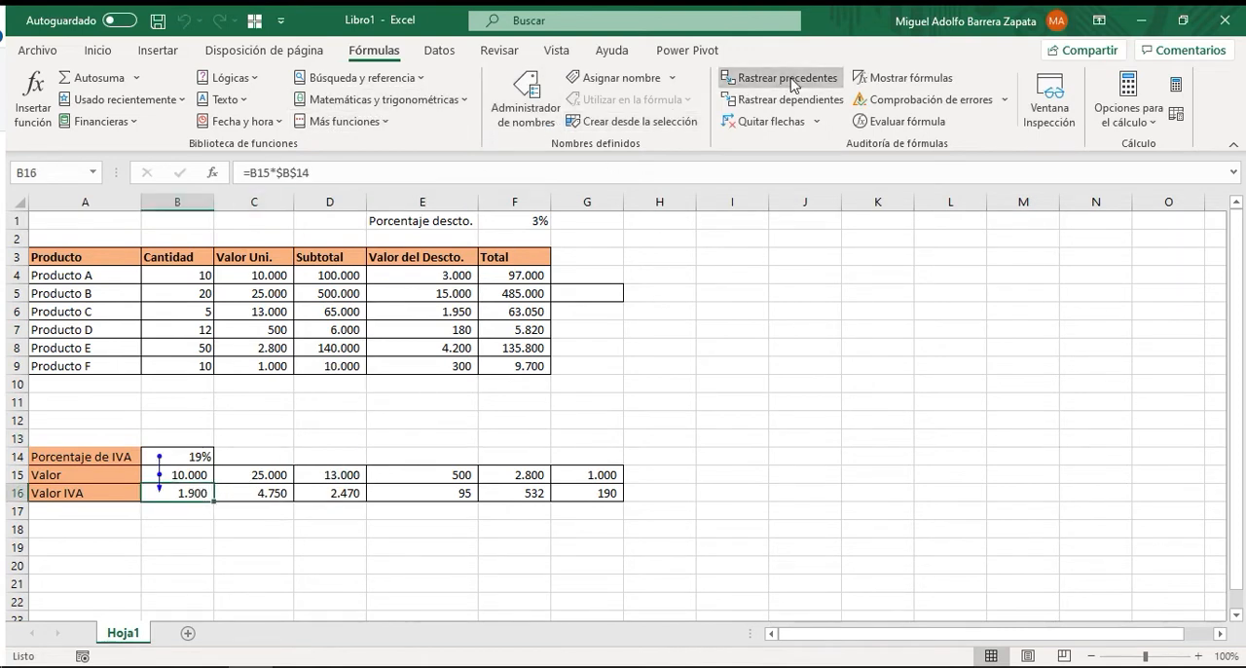
pyautogui.click(272, 488)
pyautogui.click(767, 88)
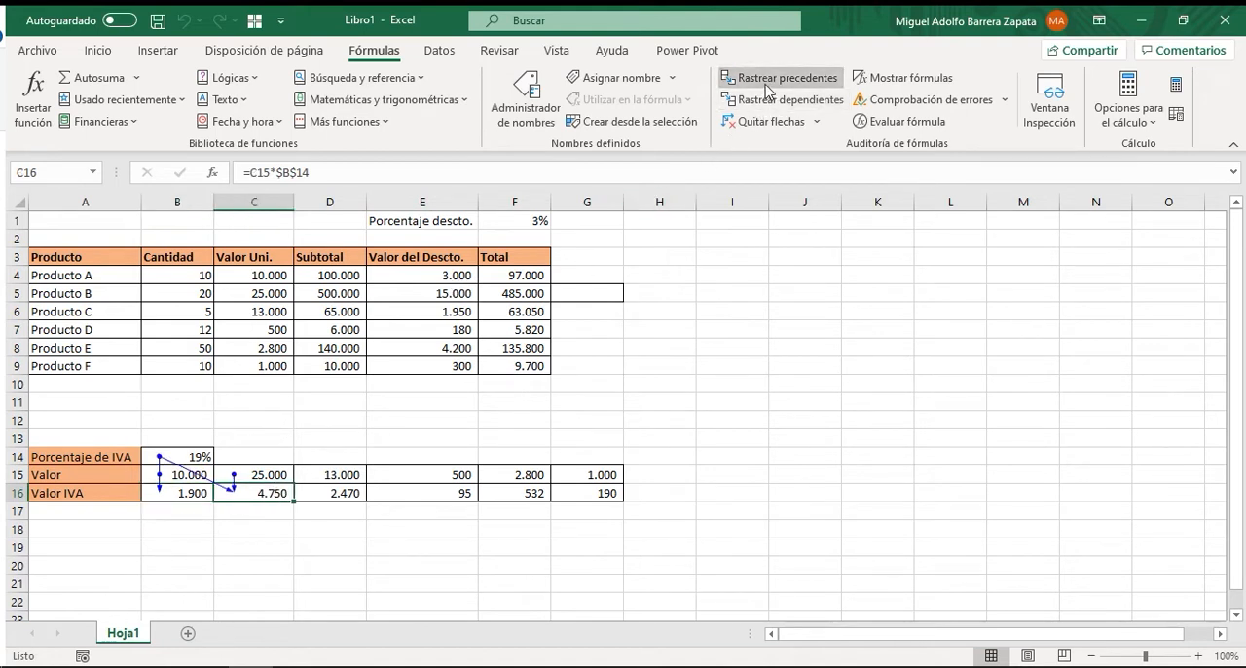
pyautogui.click(268, 477)
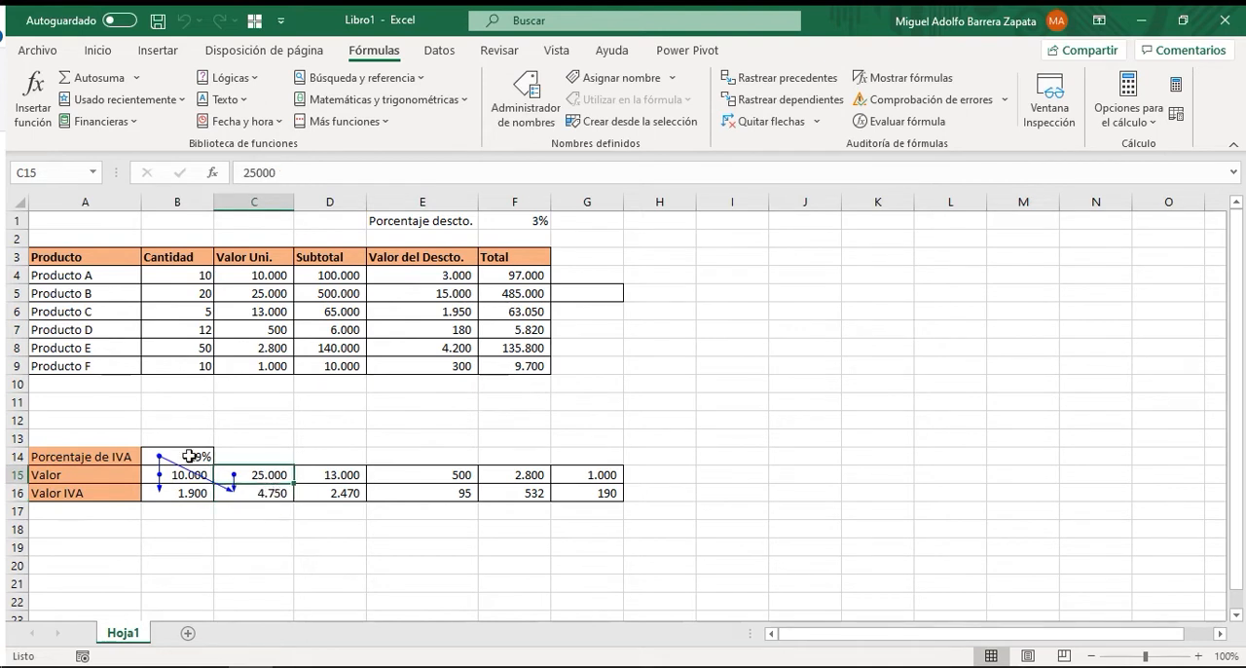
pyautogui.click(189, 456)
pyautogui.click(348, 494)
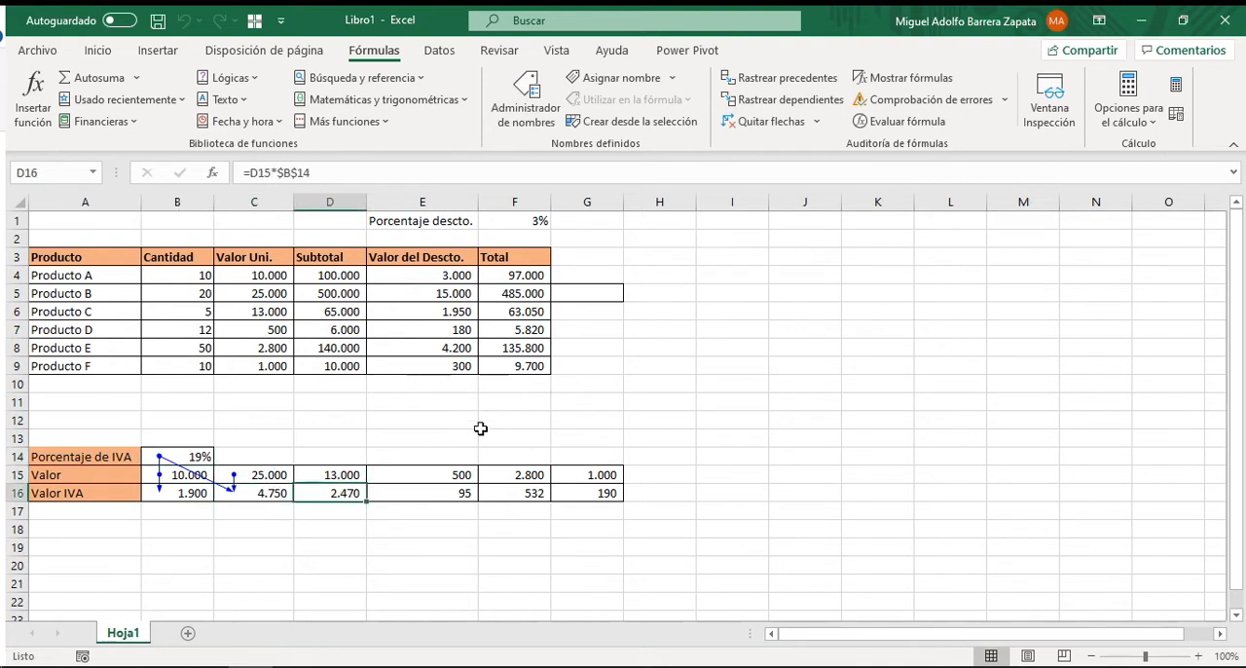
pyautogui.click(789, 78)
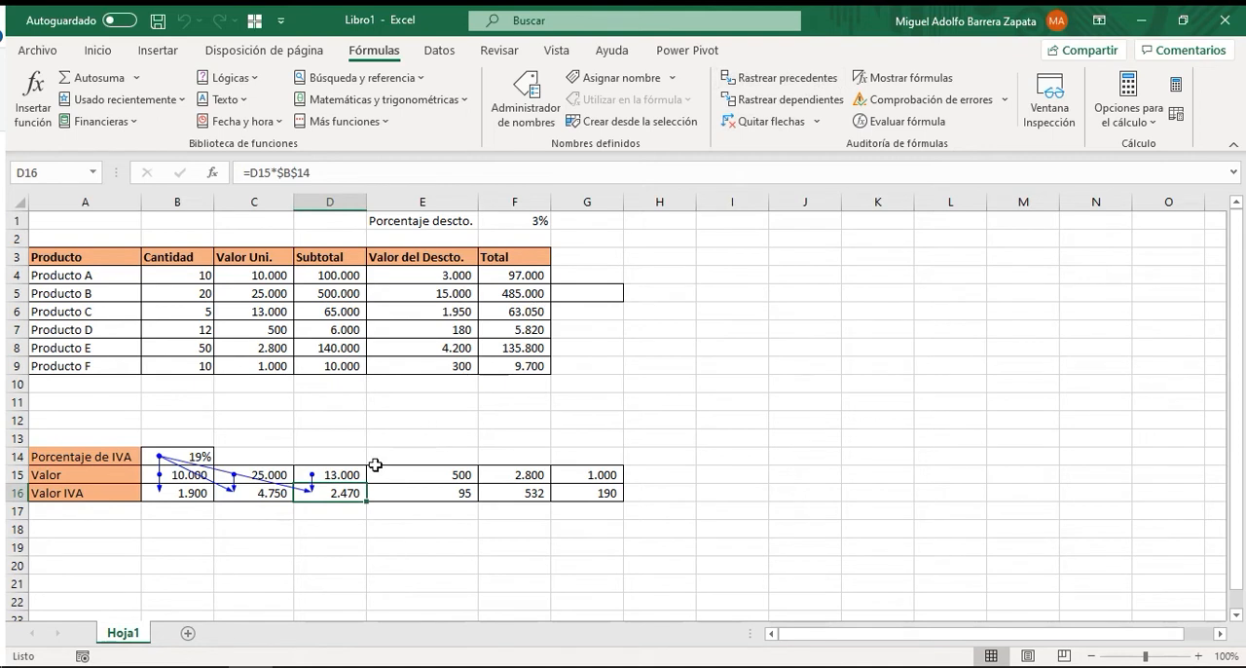
# Trace the precedents of the Valor IVA formulas in E16, F16 and G16 and clear all the arrows from the sheet.
pyautogui.click(336, 475)
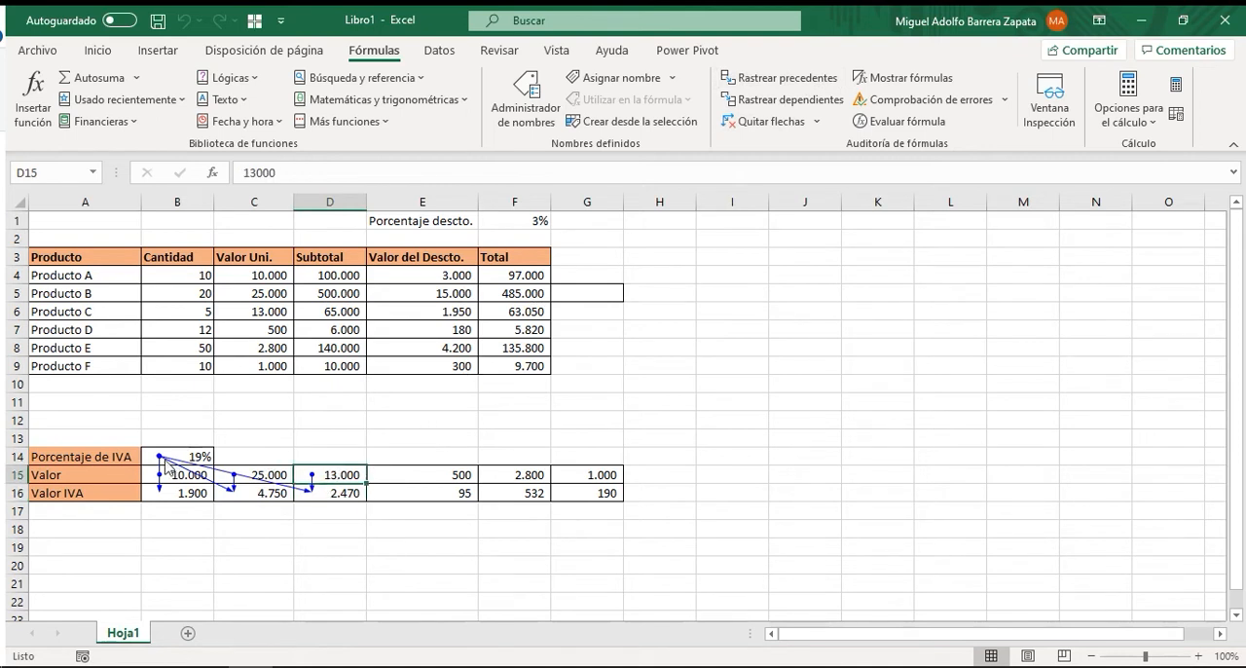
pyautogui.click(185, 454)
pyautogui.click(423, 493)
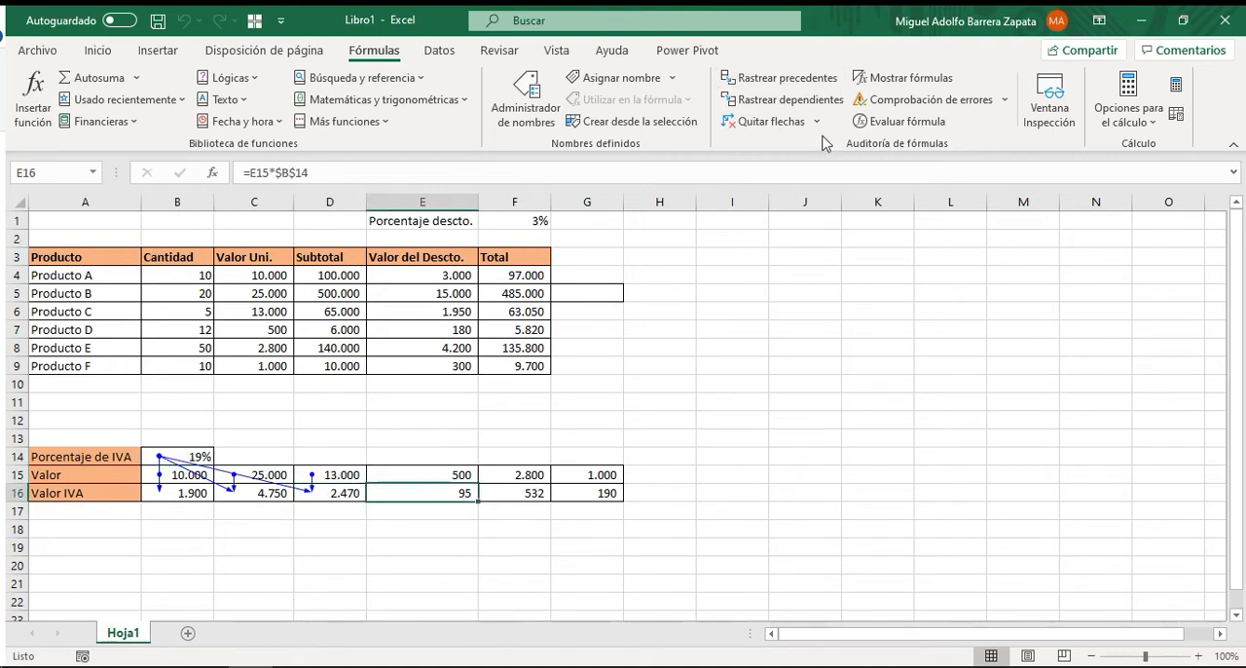
pyautogui.click(794, 79)
pyautogui.click(513, 493)
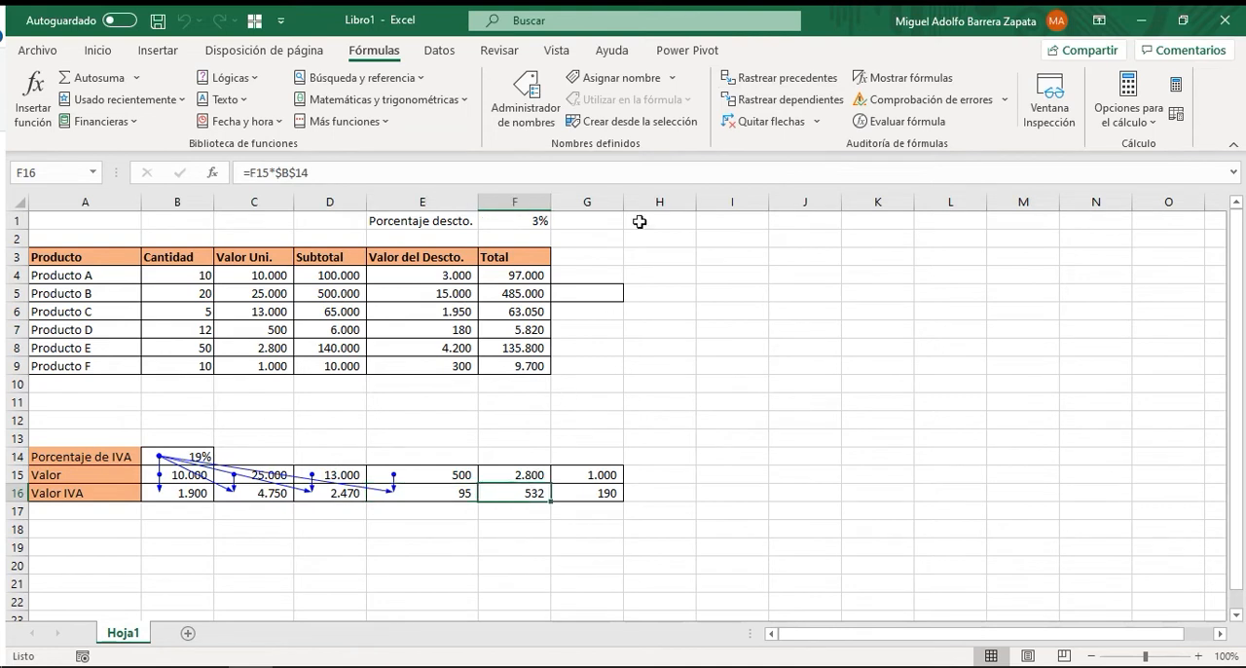
pyautogui.click(784, 78)
pyautogui.click(577, 496)
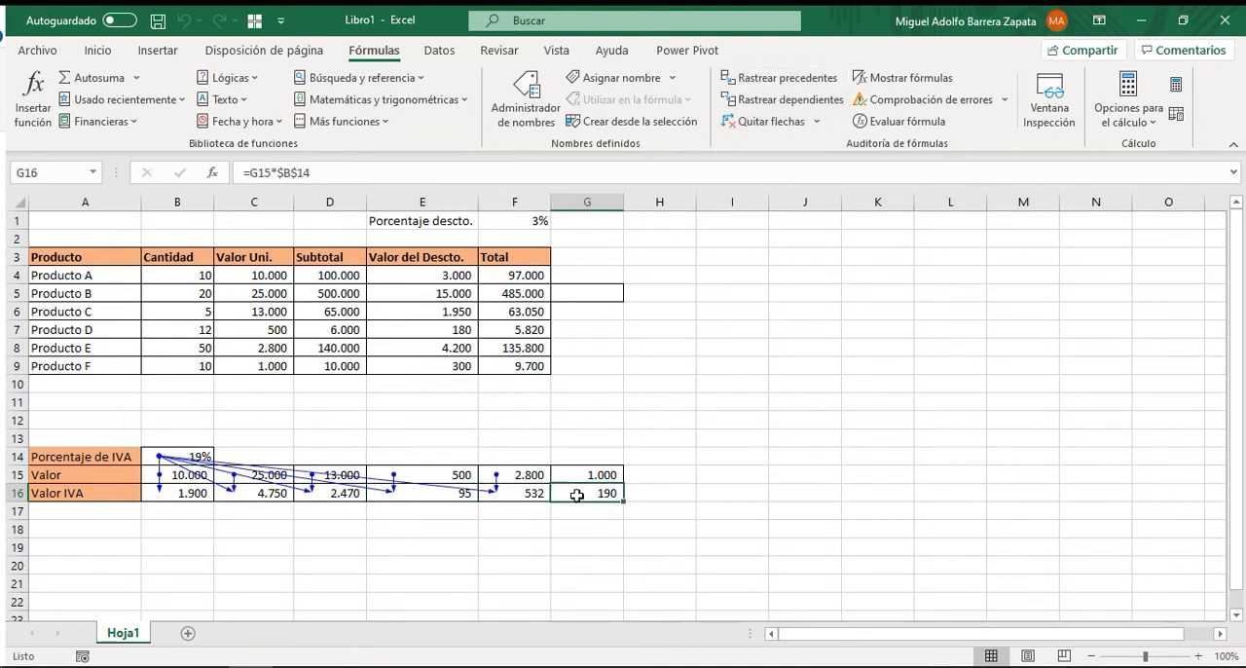
pyautogui.click(764, 80)
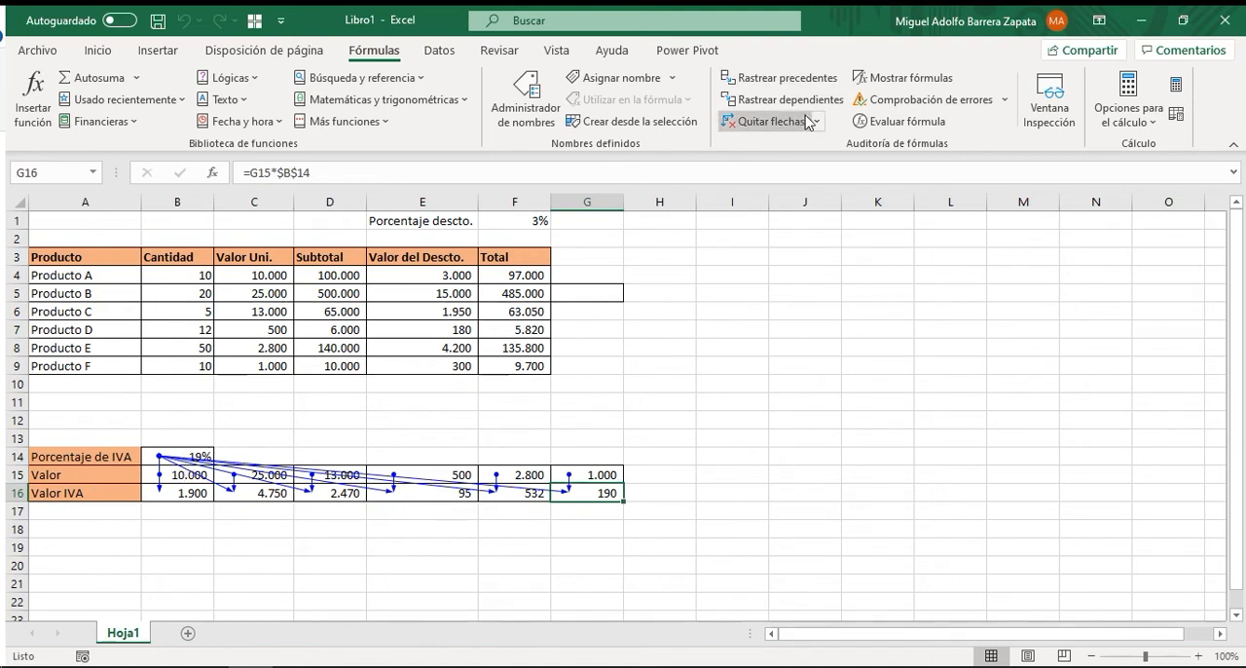
pyautogui.click(772, 124)
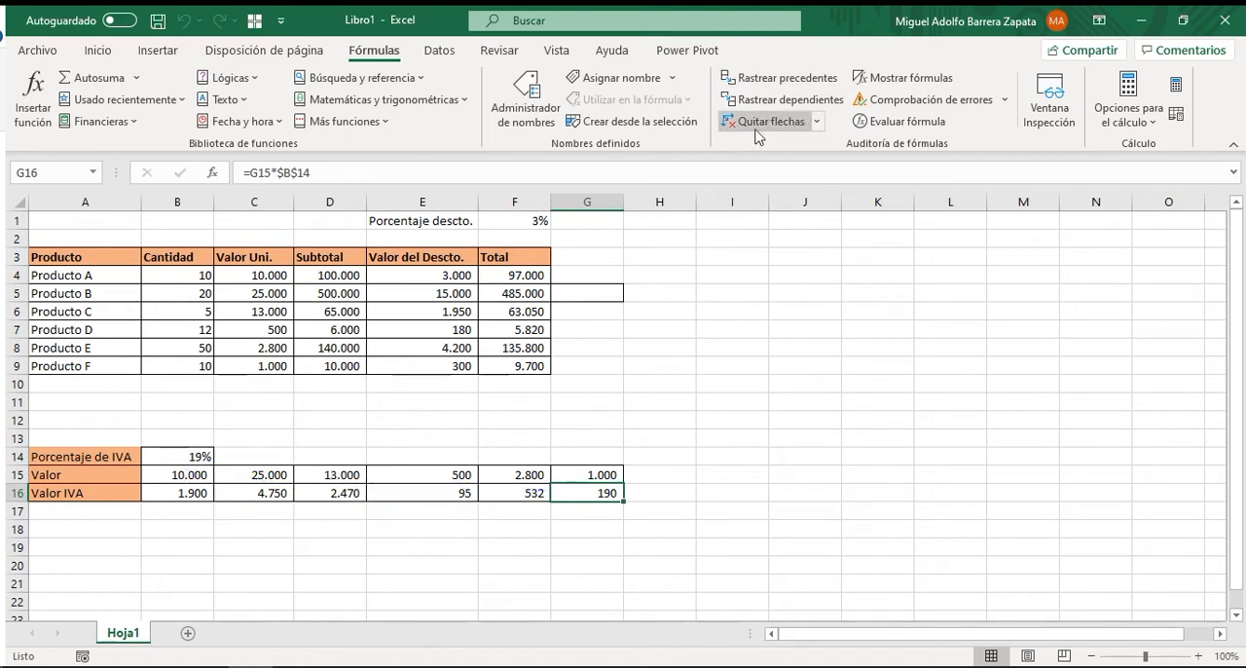
# Compare the Valor IVA formulas in C16, D16 and E16 with their absolute reference to the IVA percentage in B14.
pyautogui.click(190, 456)
pyautogui.click(260, 496)
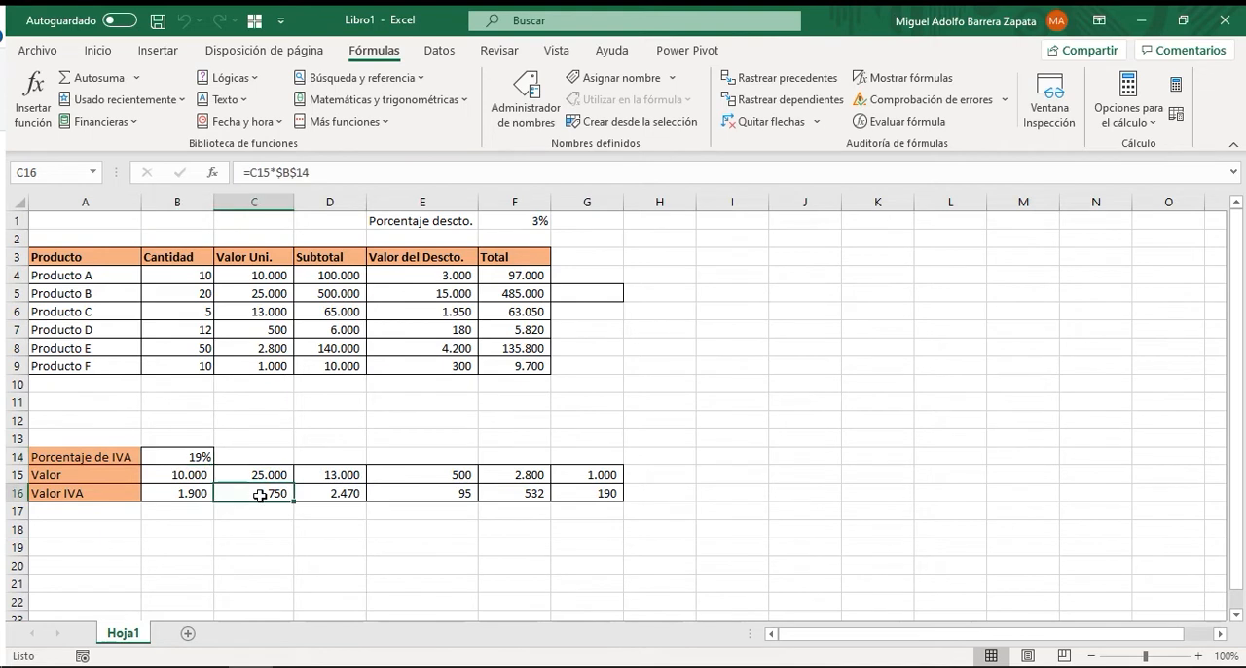
pyautogui.click(336, 497)
pyautogui.click(401, 492)
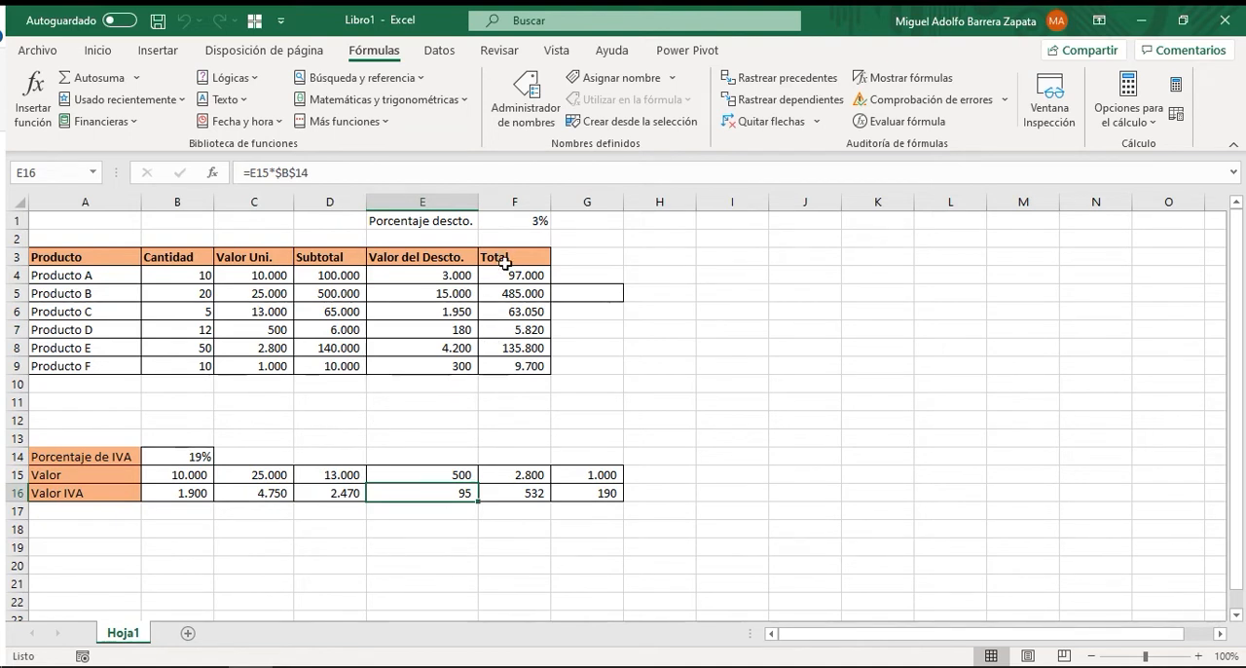
# Review the Valor del Descto. formulas in E4:E9, checking how each refers to its subtotal and the discount percentage in F1.
pyautogui.click(436, 274)
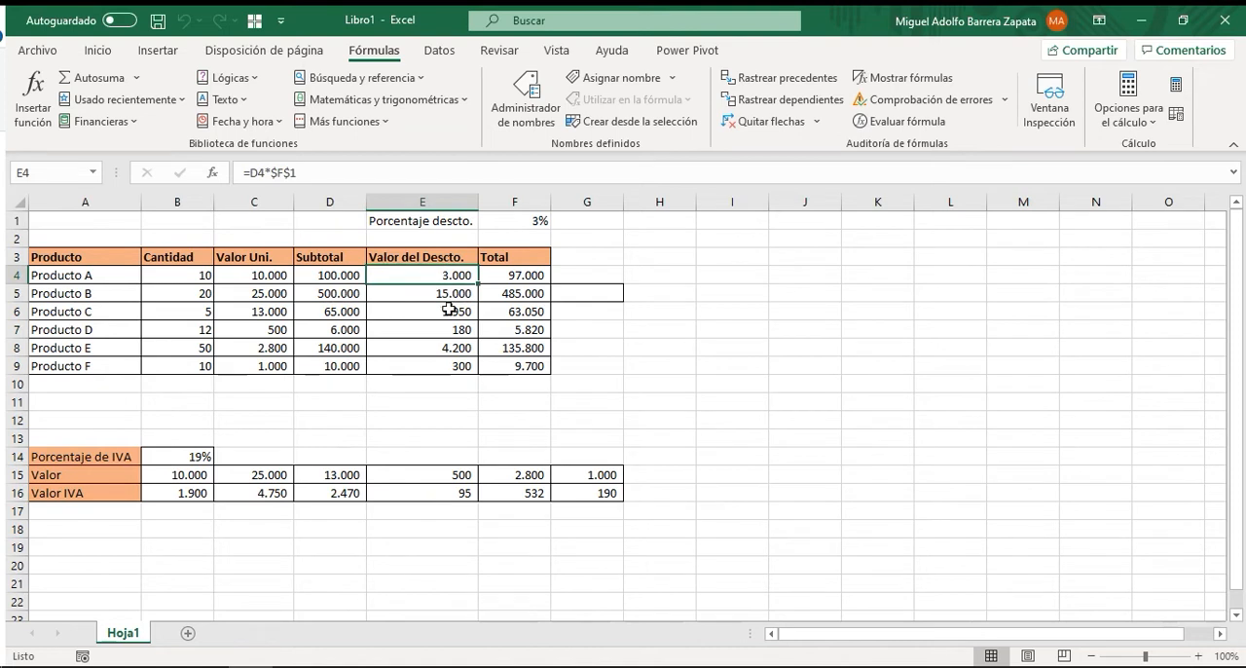
pyautogui.moveTo(434, 273); pyautogui.dragTo(437, 364)
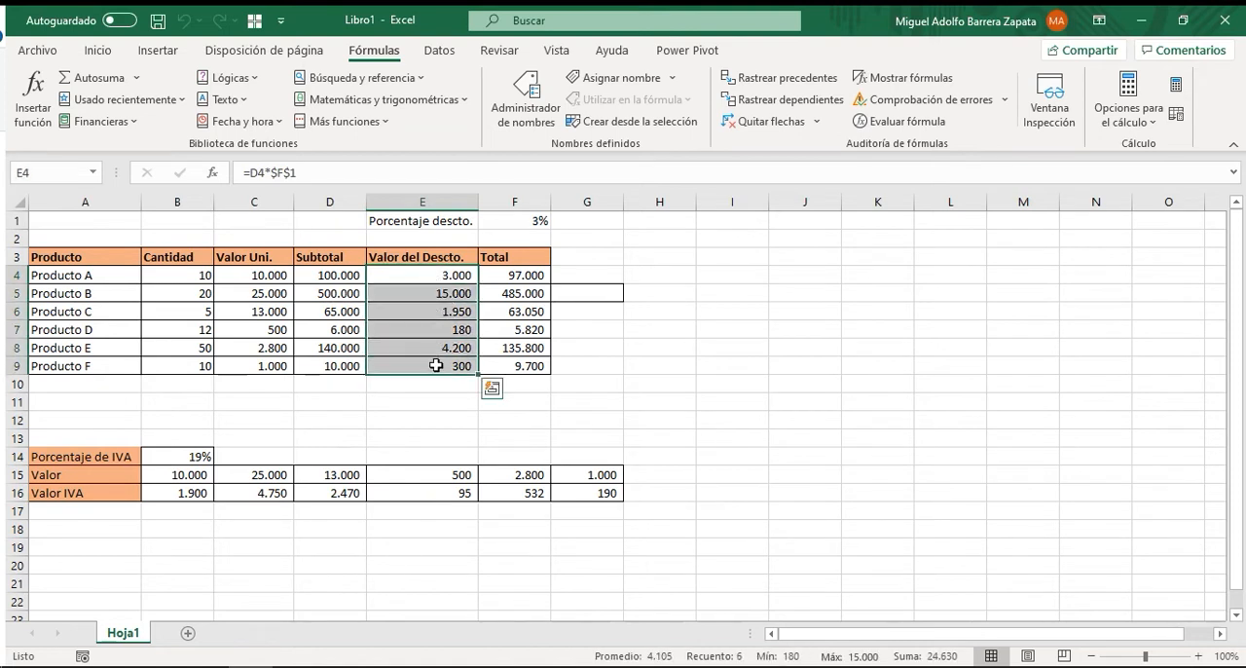
pyautogui.click(437, 273)
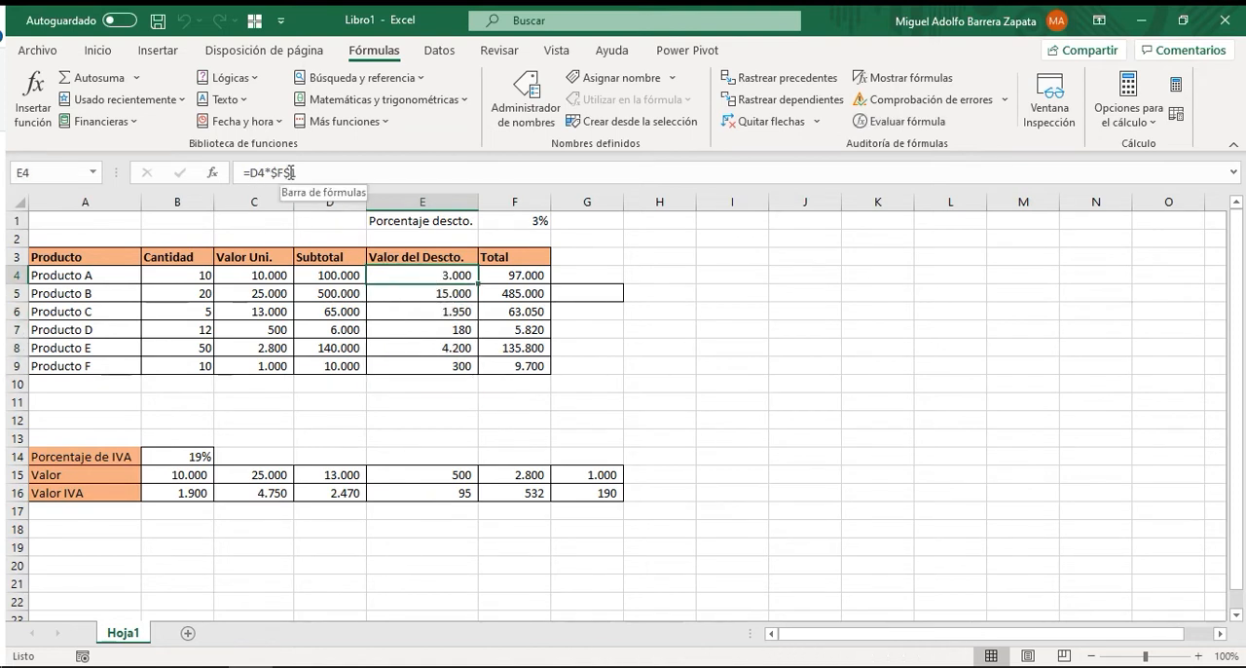
pyautogui.click(441, 290)
pyautogui.click(443, 310)
pyautogui.click(437, 329)
pyautogui.click(434, 362)
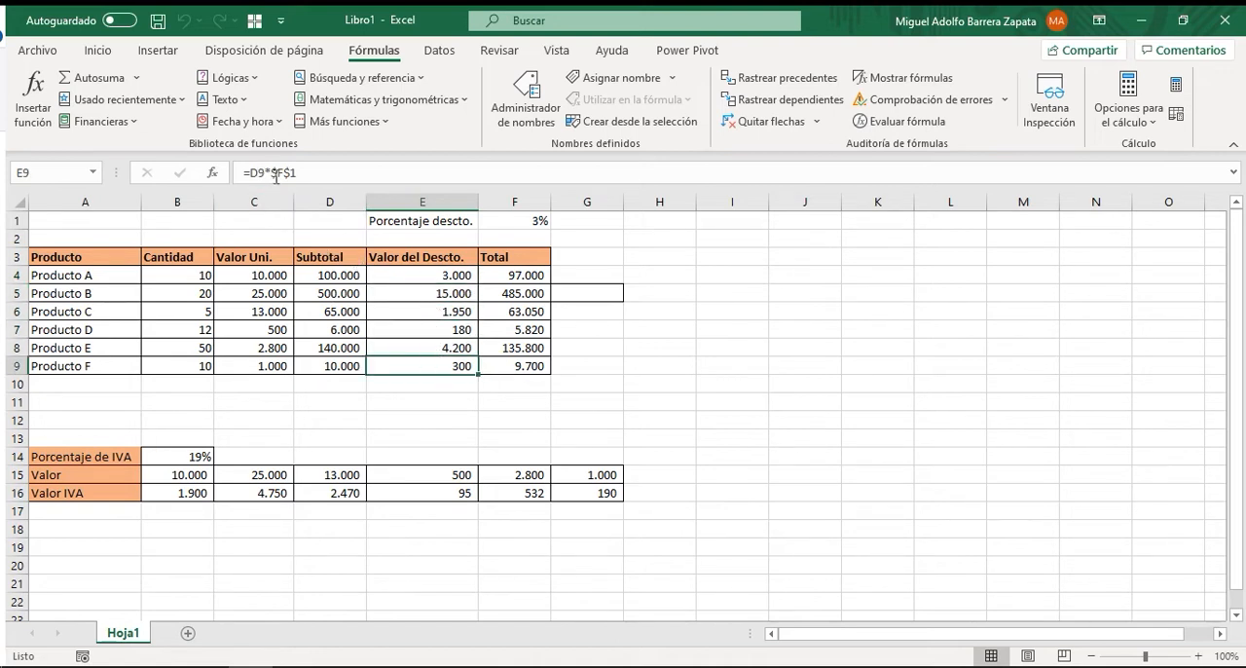
pyautogui.click(411, 276)
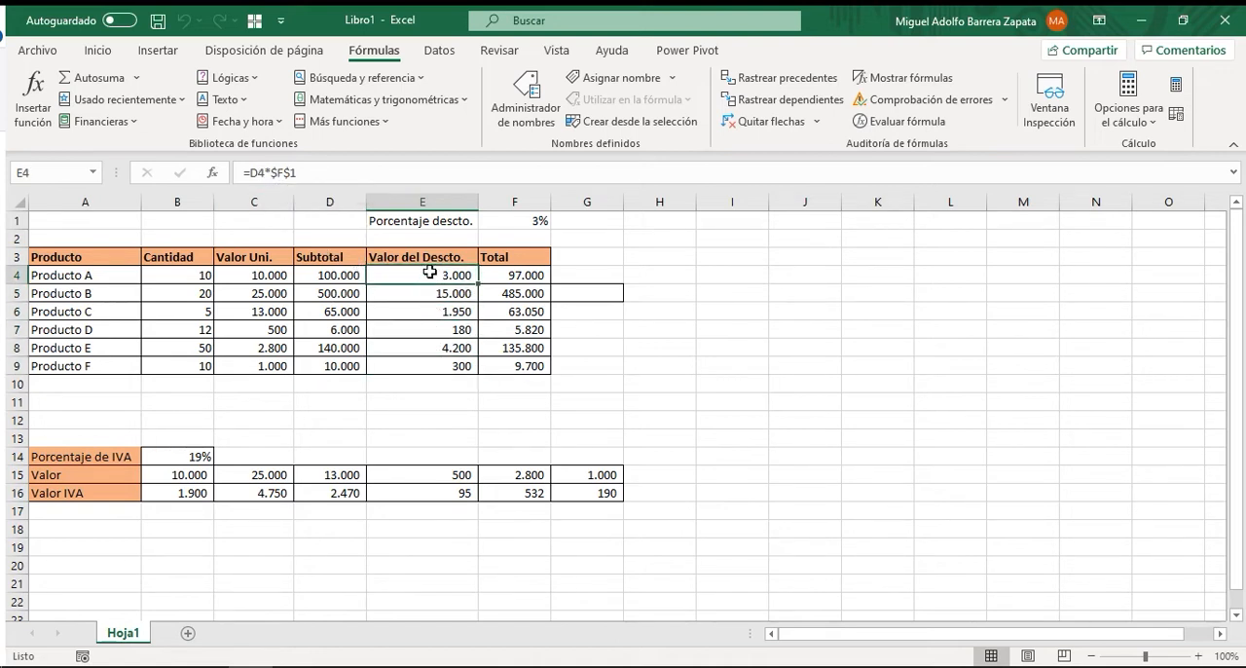
pyautogui.moveTo(429, 274); pyautogui.dragTo(426, 366)
pyautogui.moveTo(412, 290)
pyautogui.mouseDown()
pyautogui.moveTo(583, 293)
pyautogui.moveTo(356, 292)
pyautogui.moveTo(419, 297)
pyautogui.mouseUp()
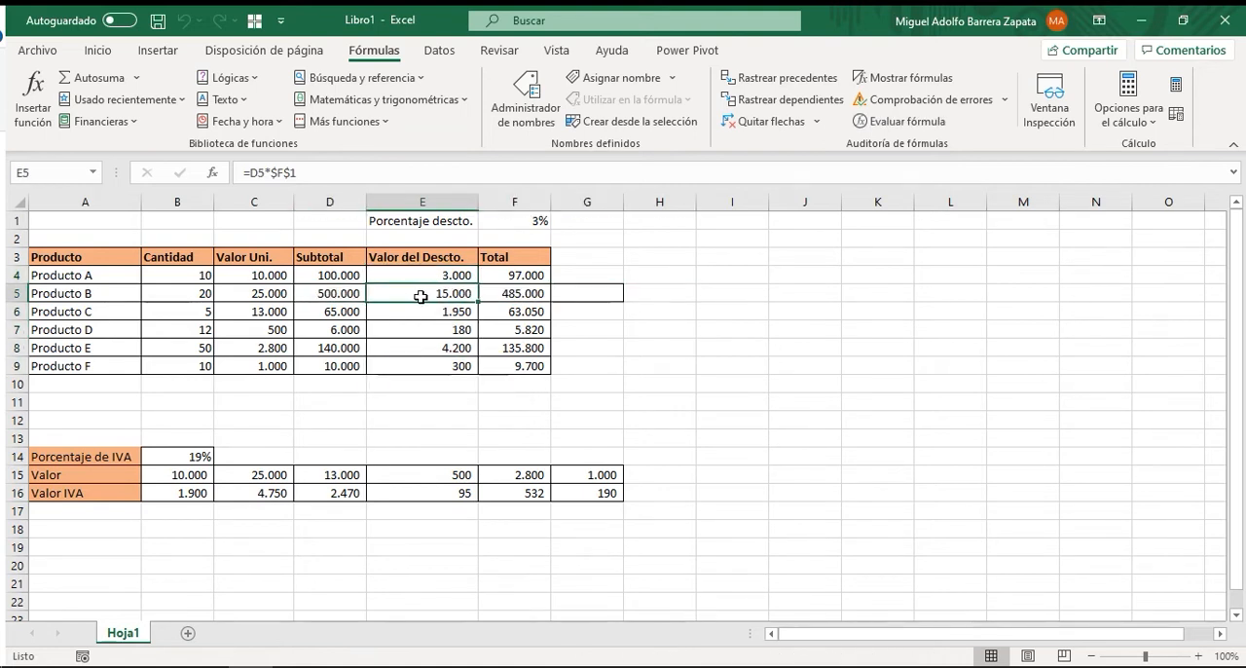
pyautogui.moveTo(425, 273); pyautogui.dragTo(426, 361)
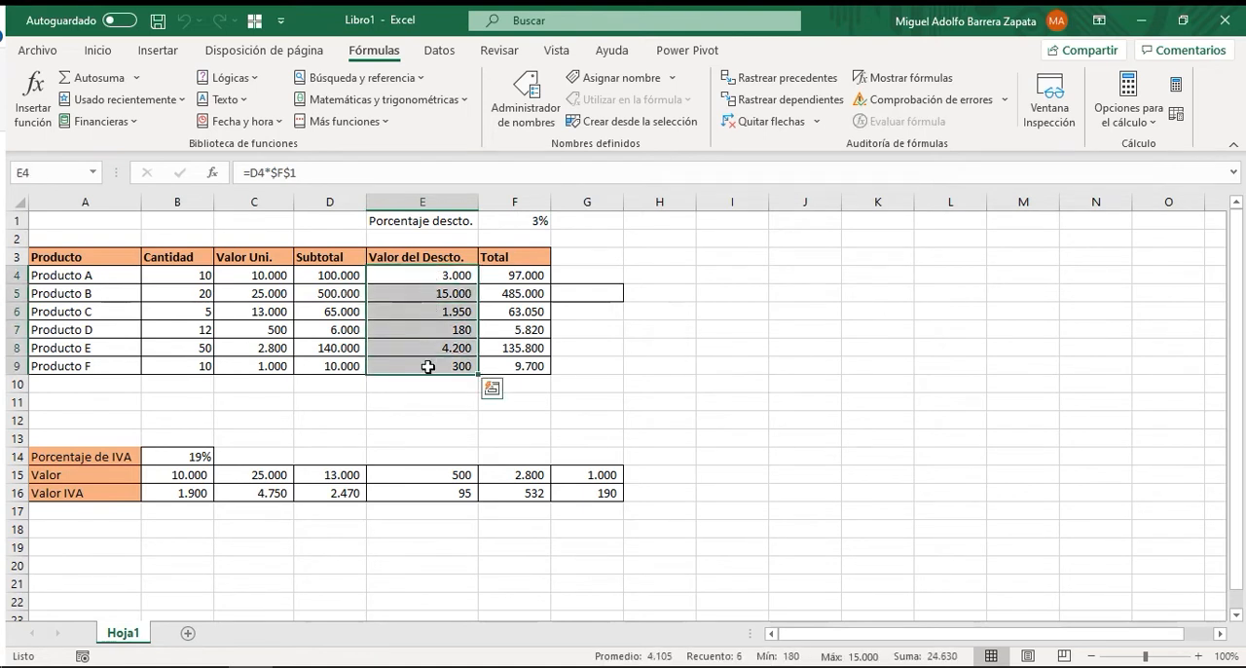
# Remove the column anchor from the discount percentage reference in E4, giving =D4*F$1.
pyautogui.click(425, 276)
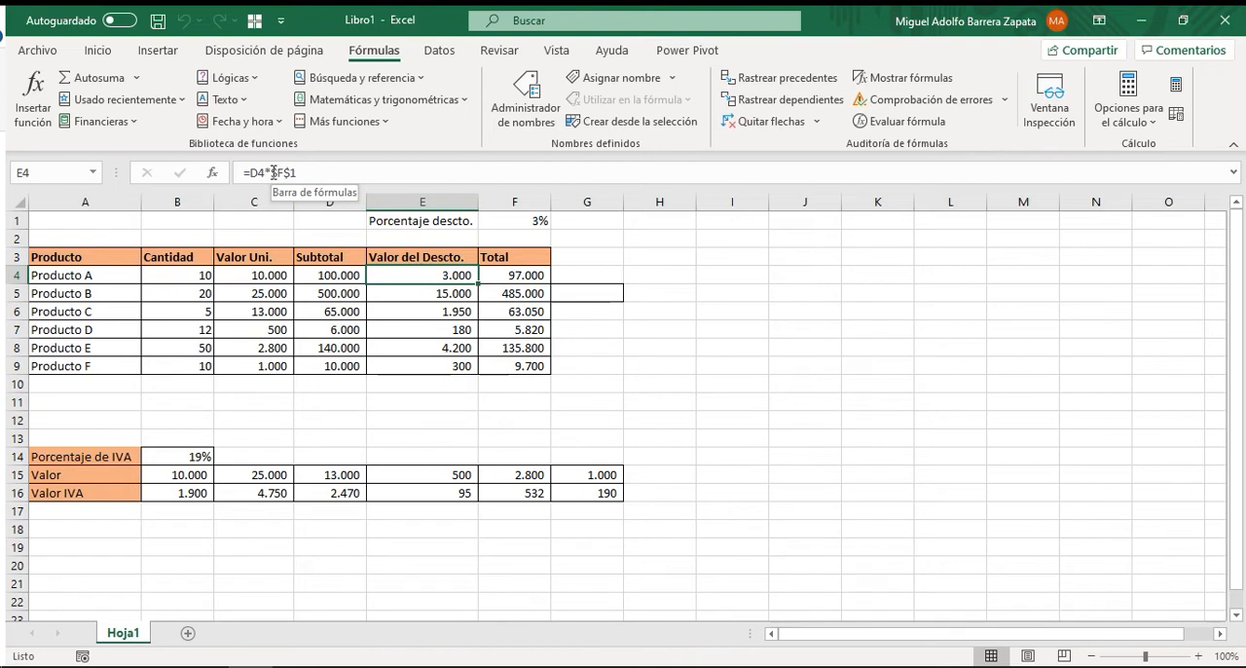
pyautogui.click(274, 173)
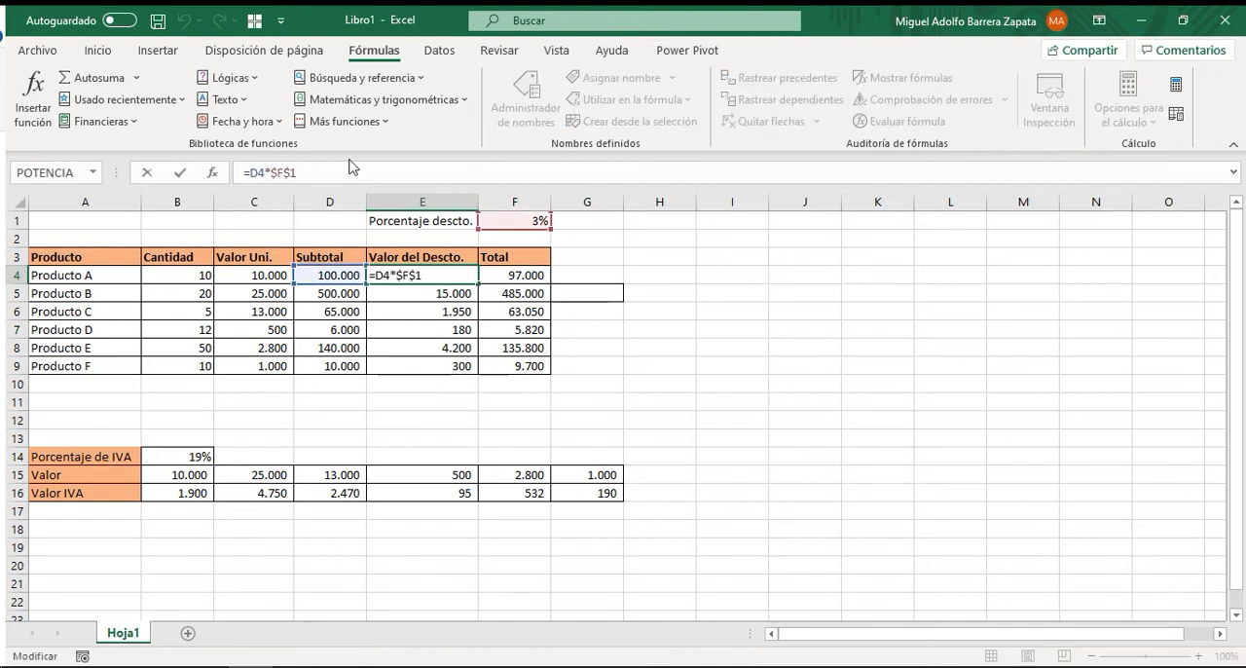
pyautogui.press('BackSpace')
pyautogui.click(180, 172)
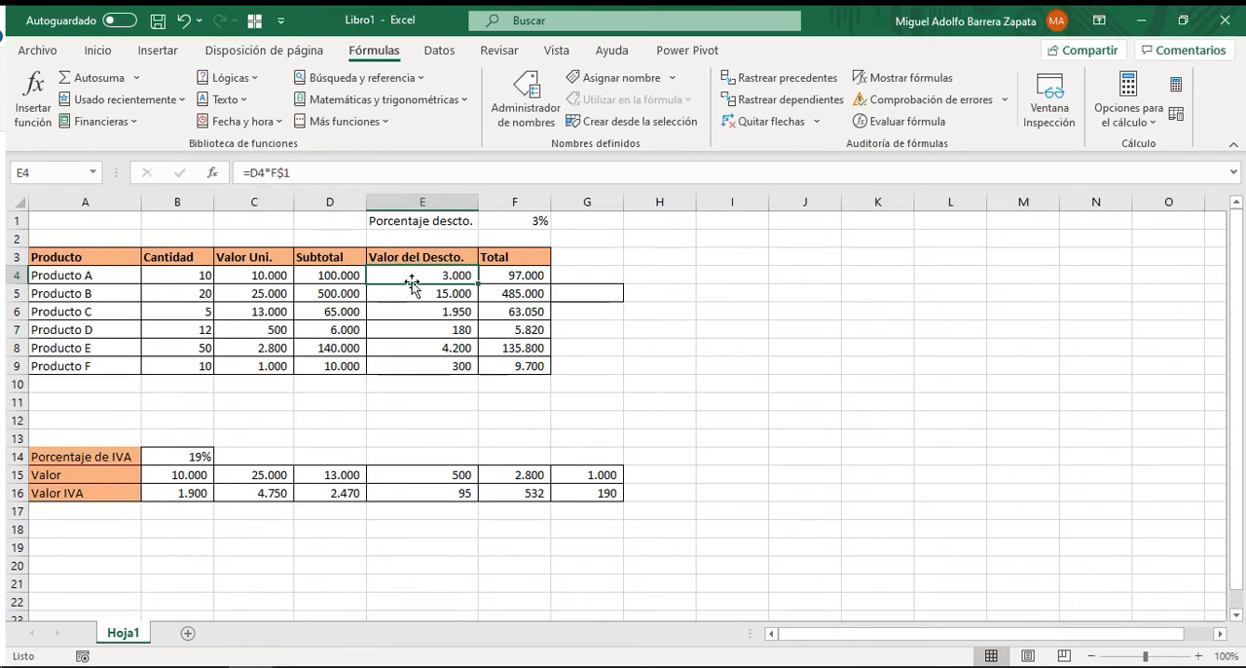
pyautogui.click(329, 275)
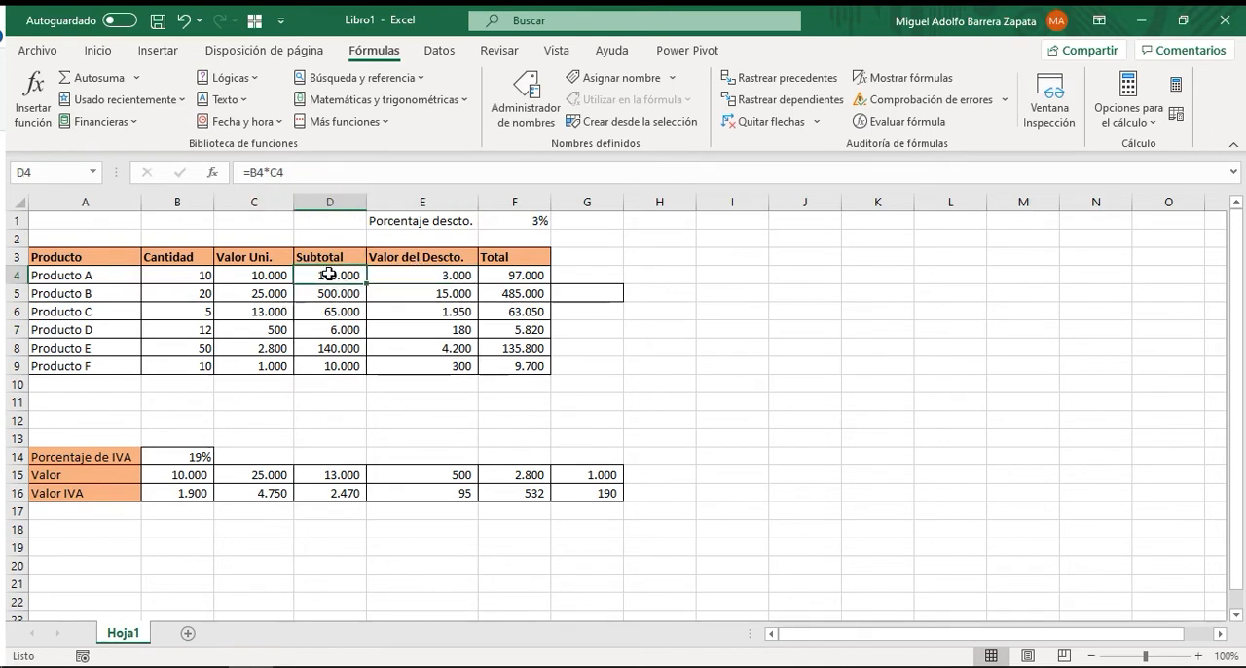
pyautogui.click(412, 274)
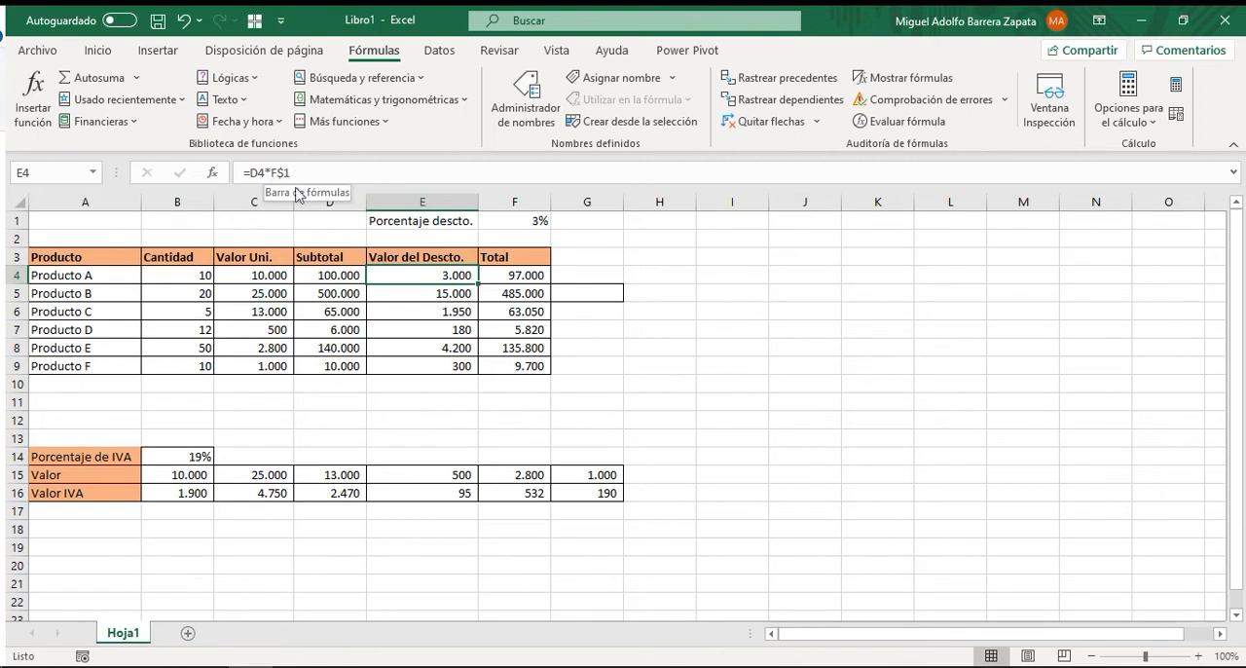
pyautogui.click(285, 172)
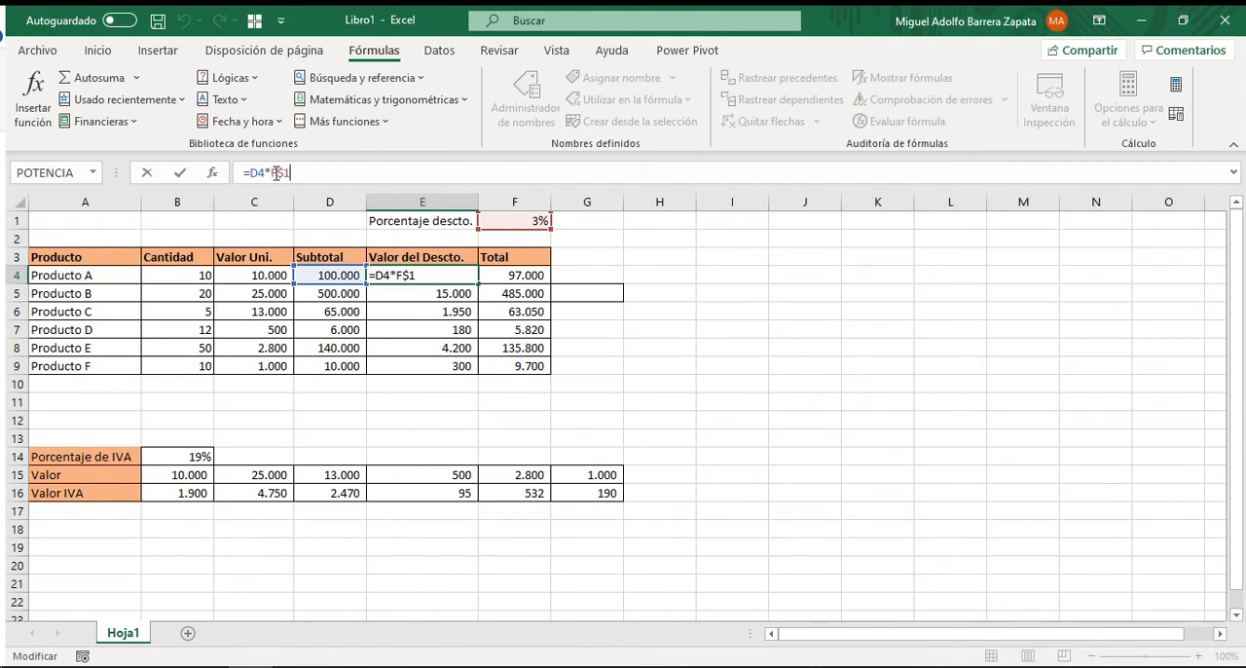
pyautogui.hotkey('ctrl', 'Return')
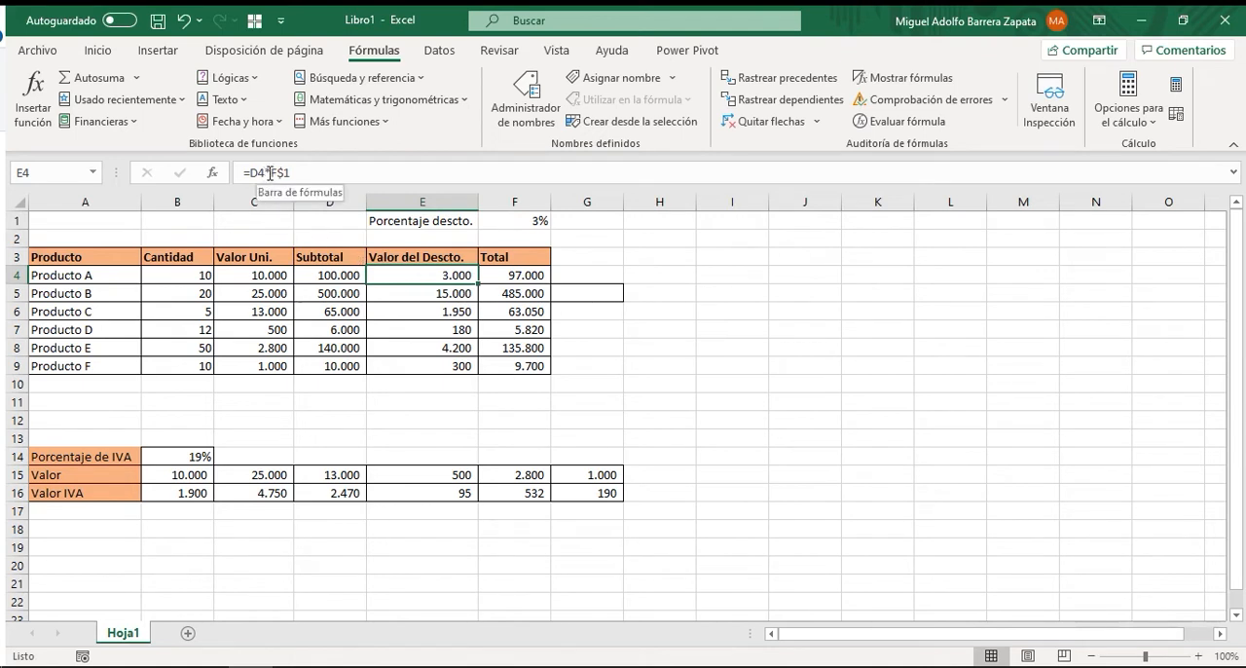
# Fill the discount formula from E4 down to E9.
pyautogui.moveTo(444, 274); pyautogui.dragTo(442, 362)
pyautogui.click(433, 274)
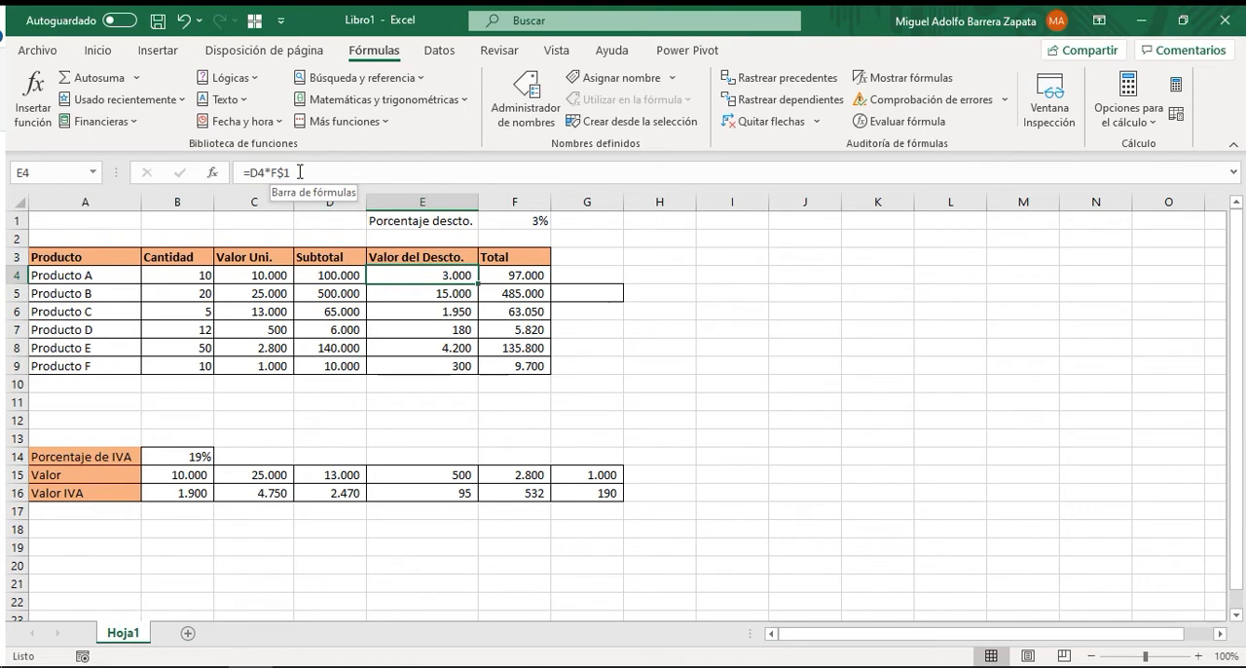
pyautogui.moveTo(478, 285); pyautogui.dragTo(482, 368)
# Check the references in the discount formulas copied down the Valor del Descto. column.
pyautogui.click(435, 280)
pyautogui.click(437, 292)
pyautogui.click(440, 314)
pyautogui.click(438, 342)
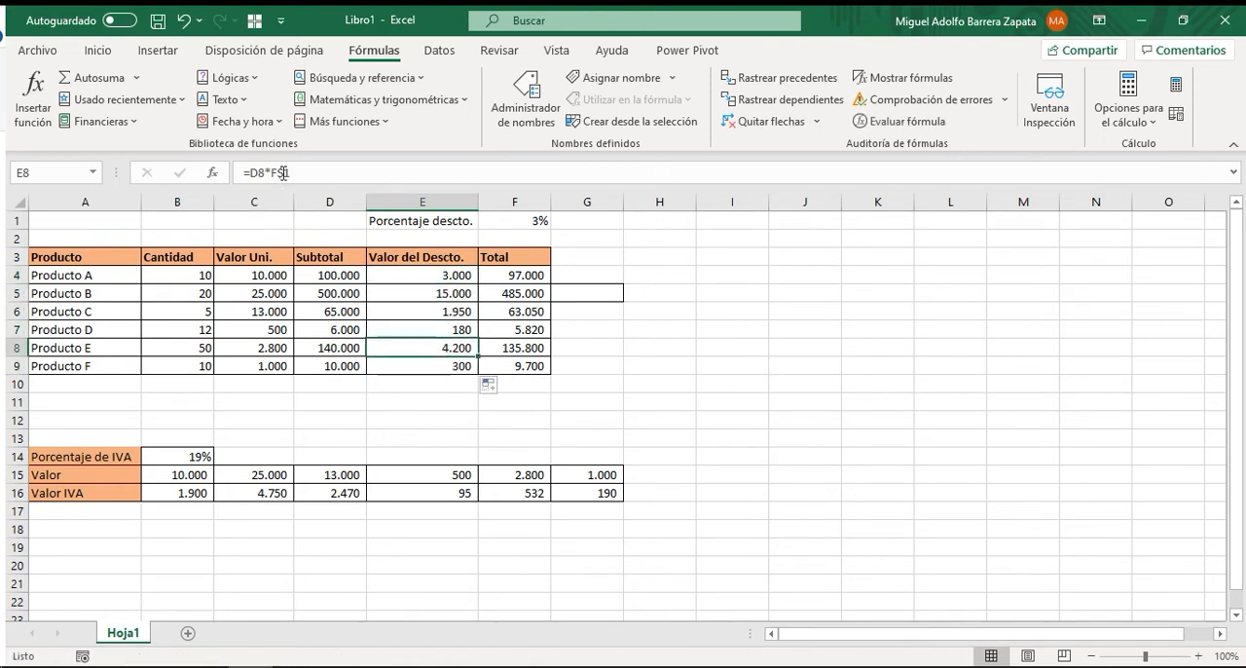
pyautogui.click(418, 274)
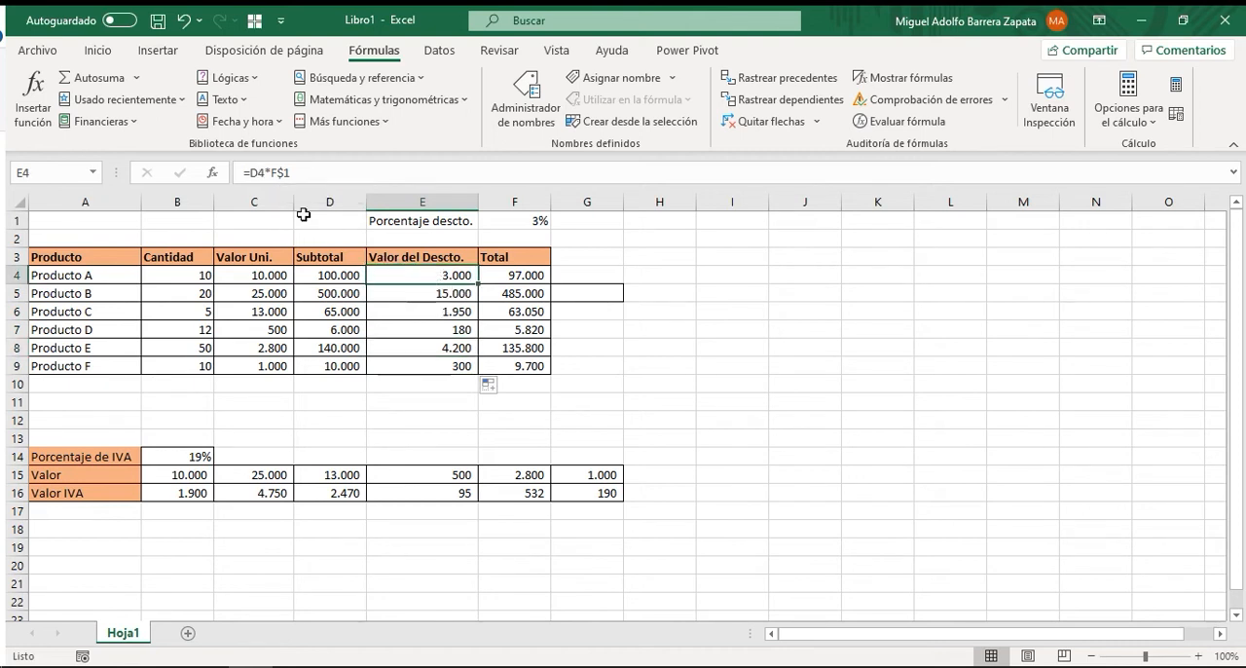
pyautogui.moveTo(426, 292); pyautogui.dragTo(437, 368)
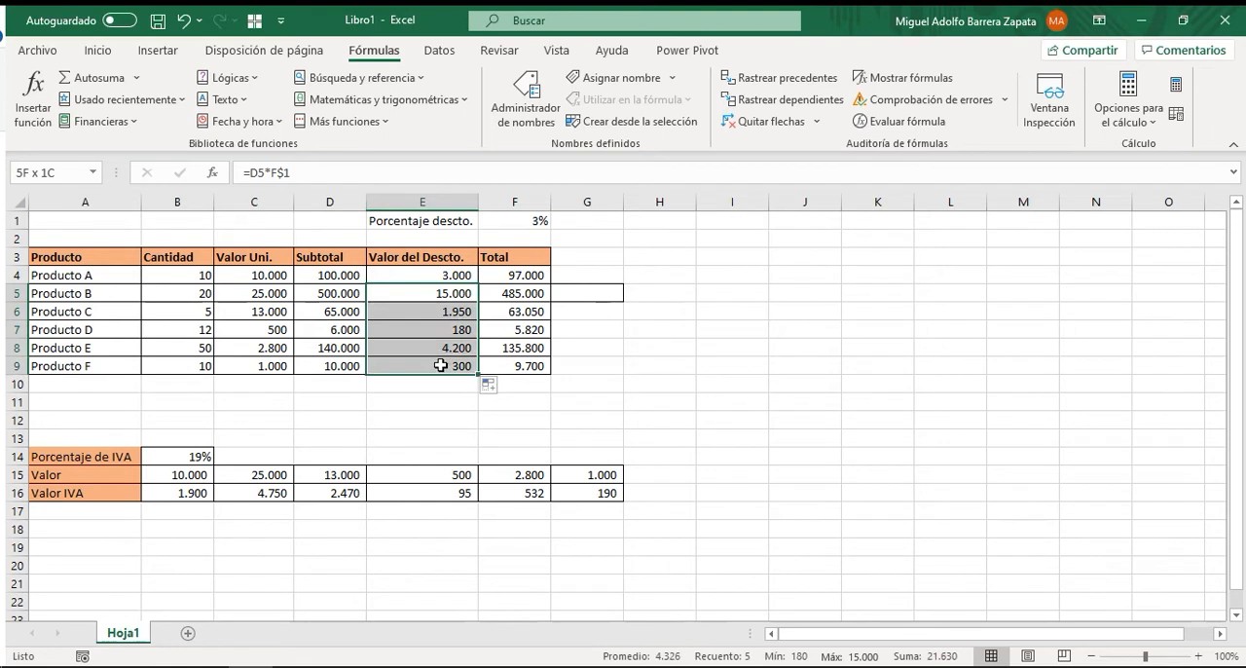
pyautogui.click(434, 292)
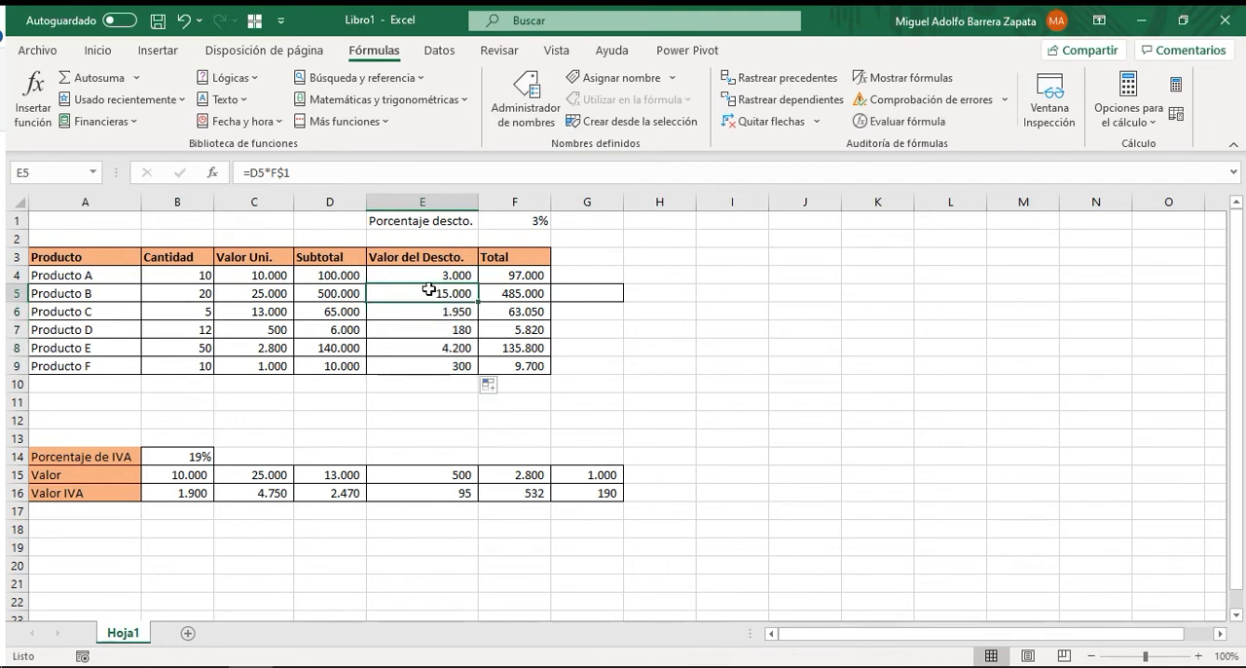
# Compare the Subtotal cells D4:D7 with the references in the discount formulas E4:E8 and the anchored row 1.
pyautogui.click(337, 275)
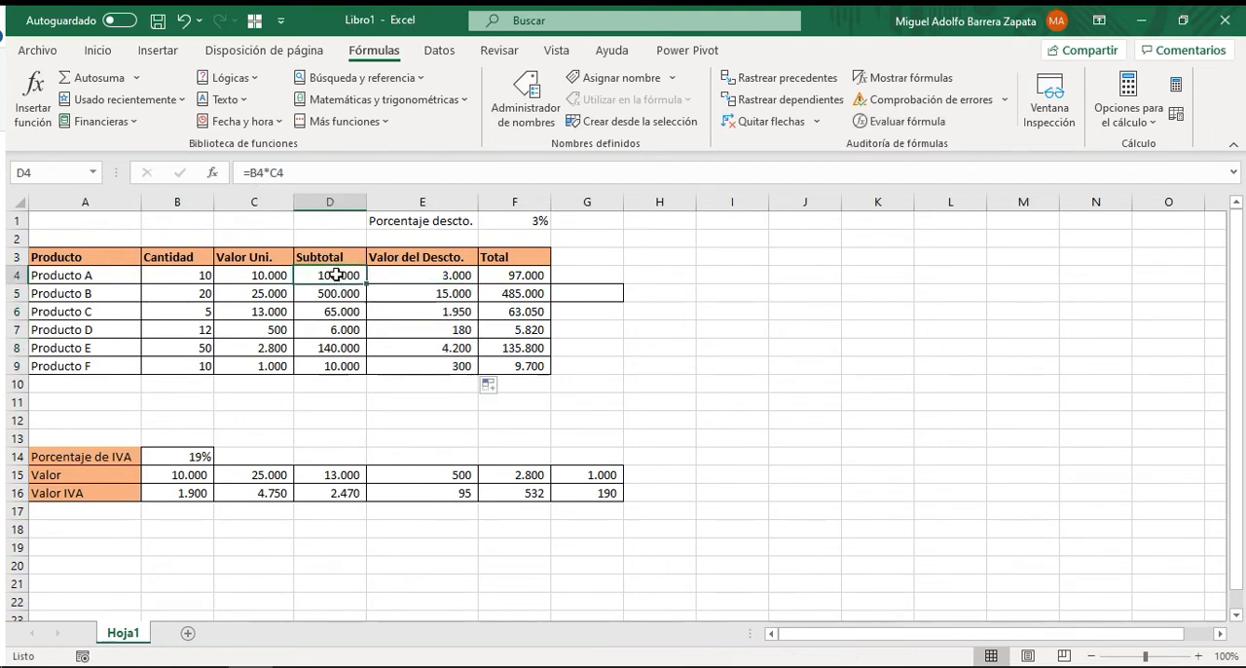
pyautogui.click(342, 293)
pyautogui.click(335, 311)
pyautogui.click(336, 329)
pyautogui.click(410, 291)
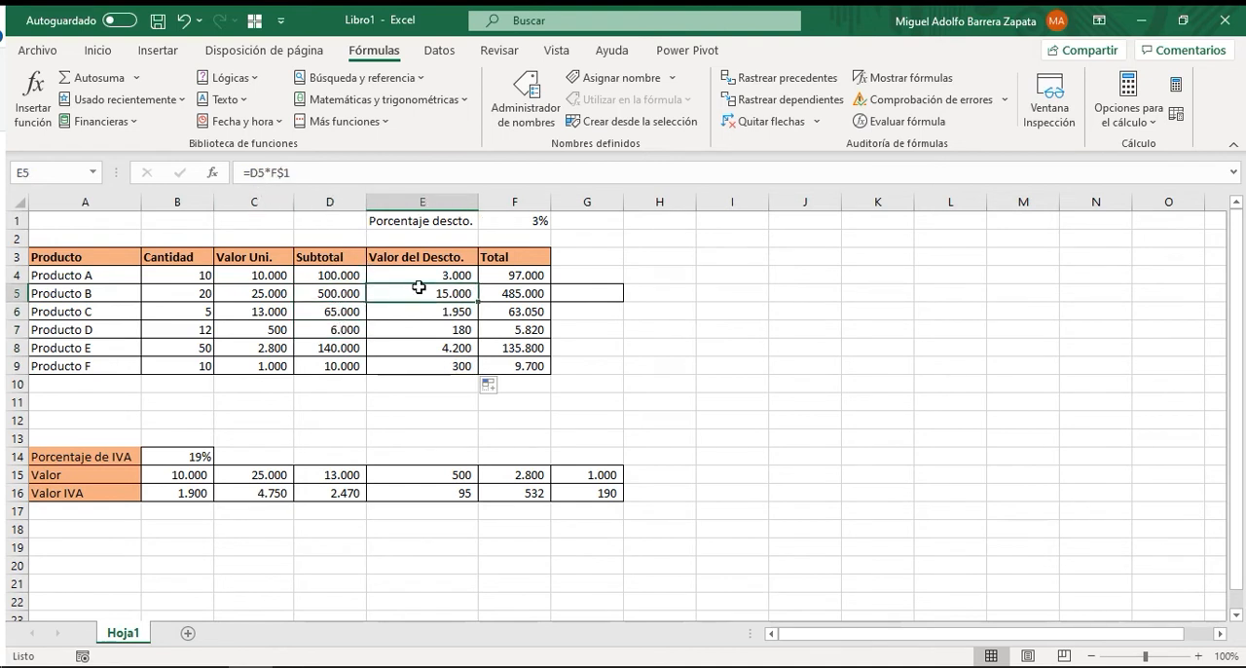
pyautogui.click(437, 311)
pyautogui.click(428, 331)
pyautogui.click(413, 345)
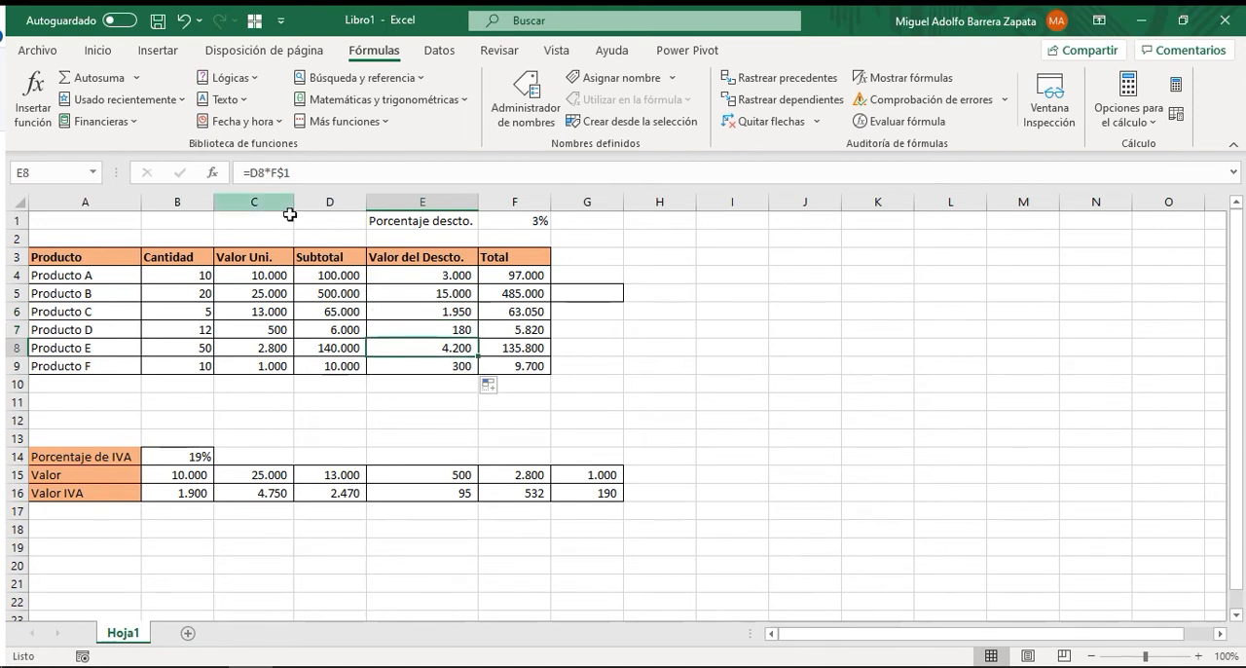
pyautogui.click(405, 278)
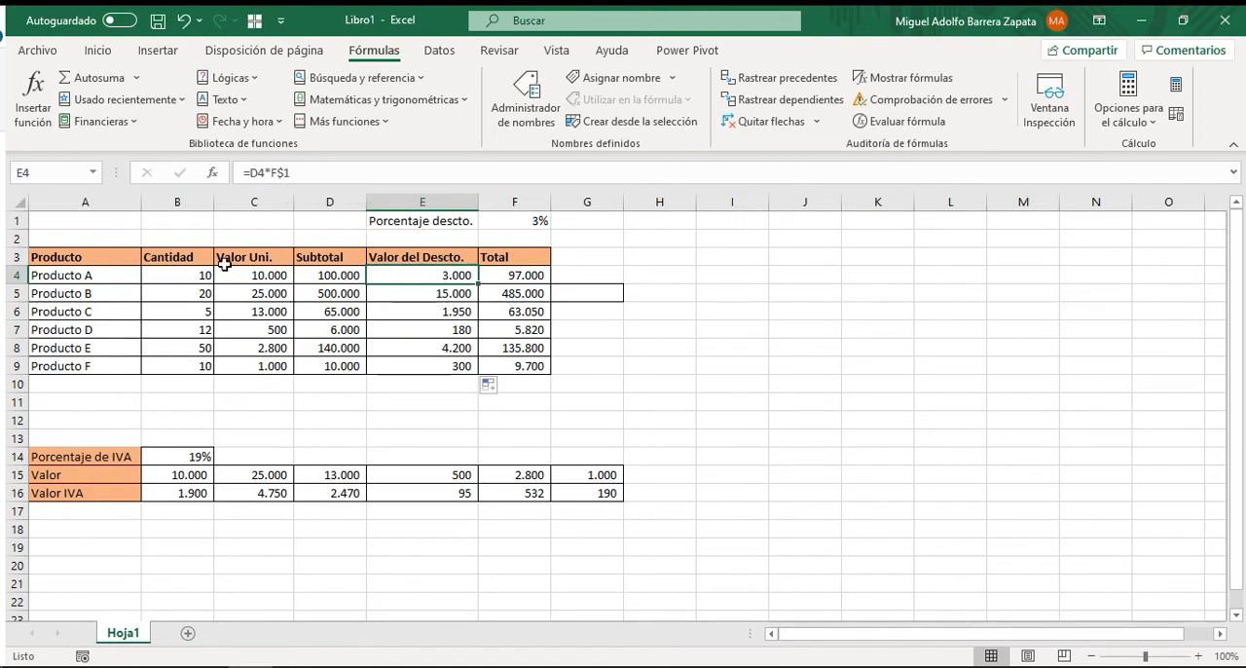
pyautogui.click(16, 220)
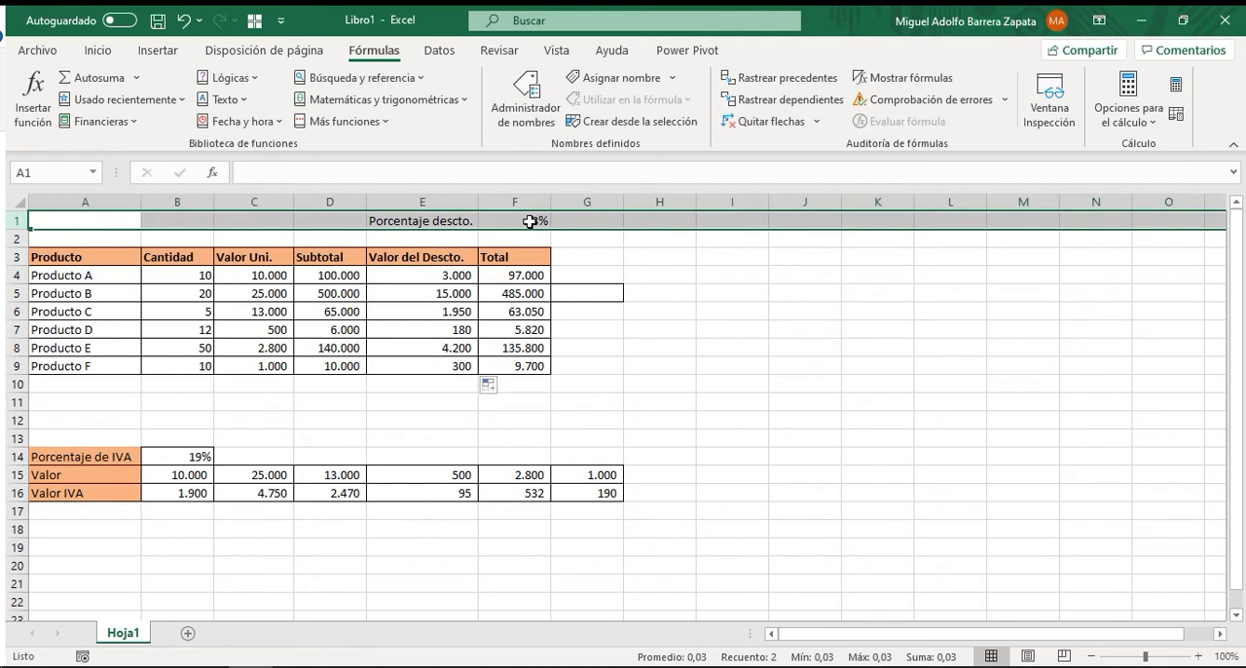
pyautogui.click(450, 290)
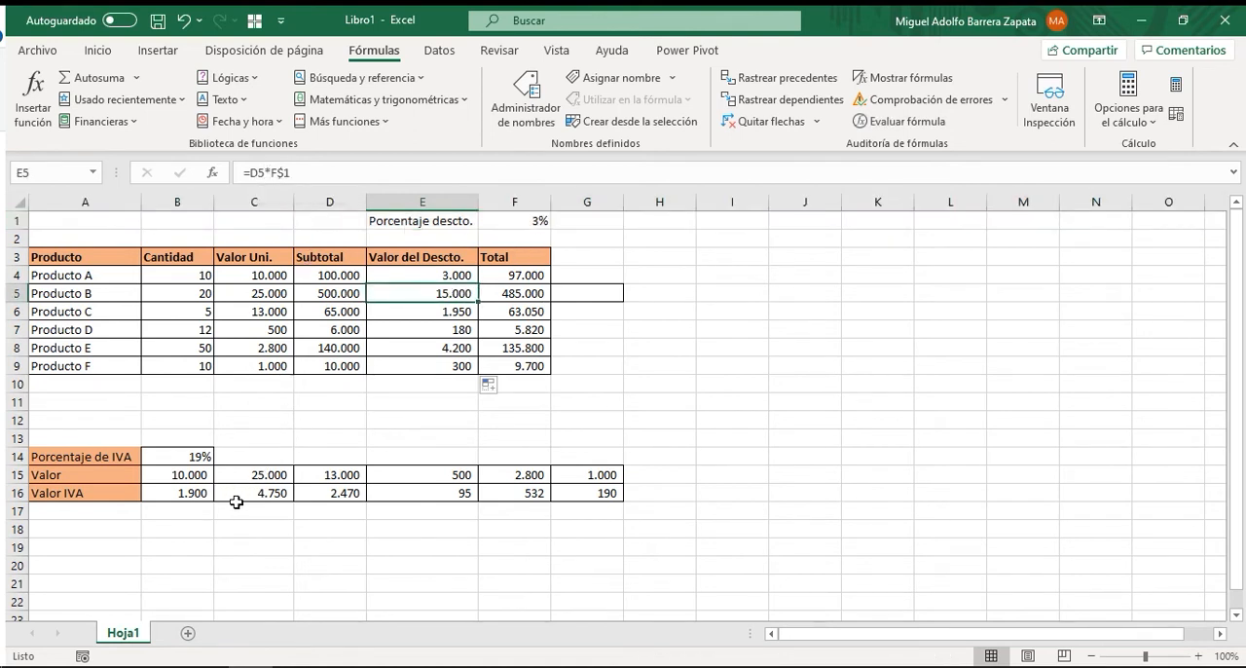
# Examine the IVA percentage in B14 and the Valor IVA formulas copied across row 16.
pyautogui.click(187, 457)
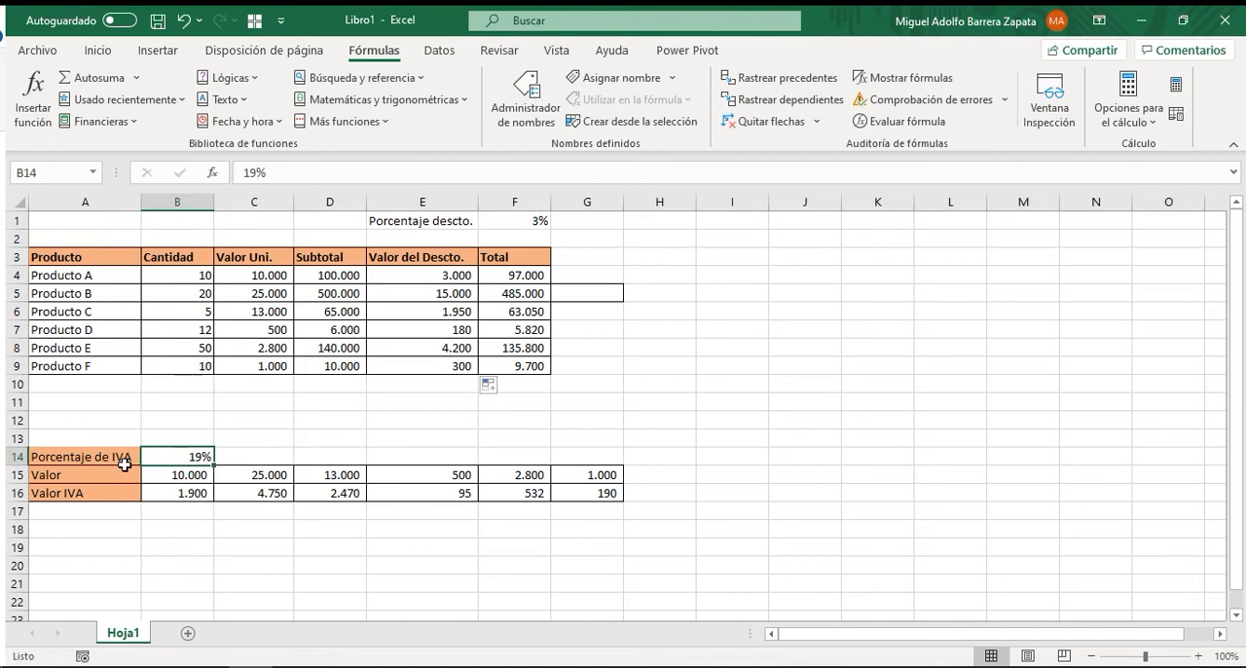
pyautogui.click(248, 495)
pyautogui.moveTo(298, 493); pyautogui.dragTo(618, 494)
pyautogui.click(509, 542)
pyautogui.click(16, 493)
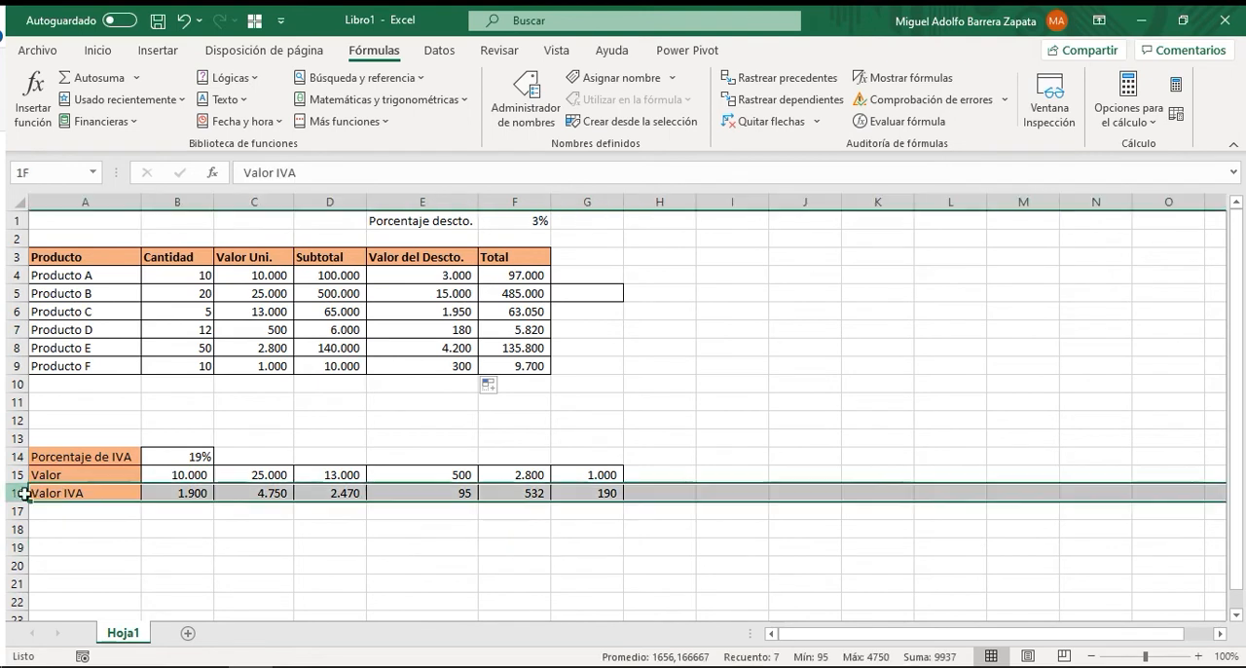
# Clear the Valor IVA formulas from B16 through G16.
pyautogui.click(233, 495)
pyautogui.moveTo(206, 492); pyautogui.dragTo(646, 493)
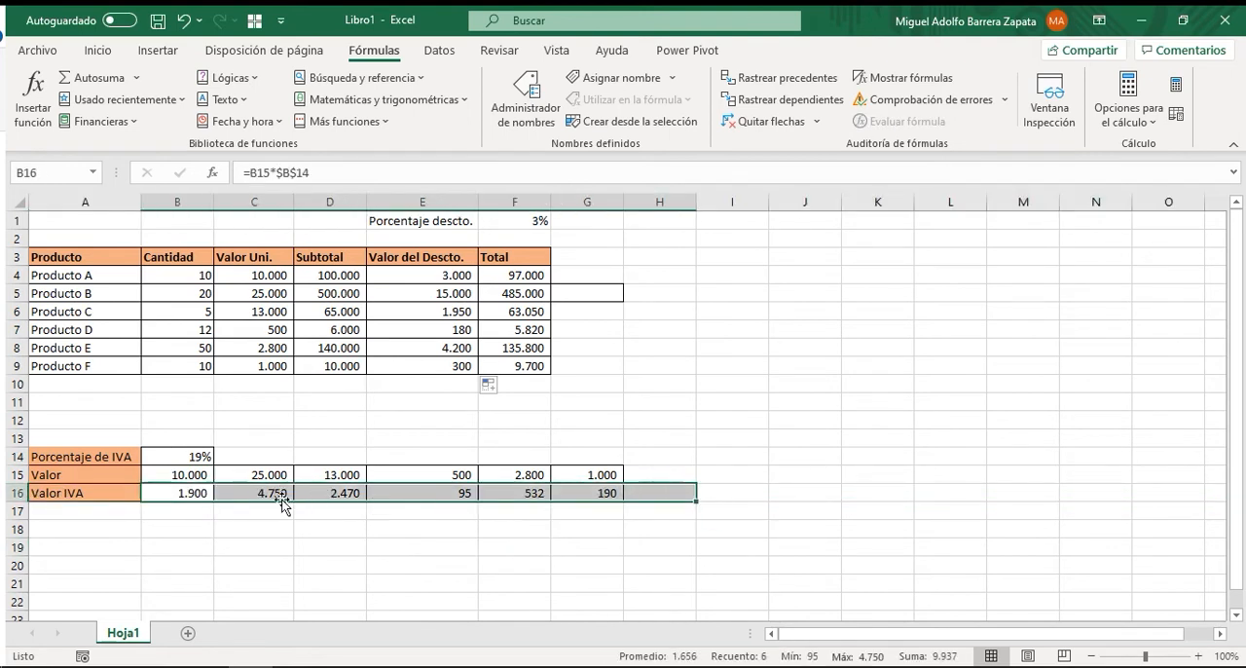
pyautogui.click(272, 545)
pyautogui.moveTo(263, 493); pyautogui.dragTo(591, 489)
pyautogui.press('Delete')
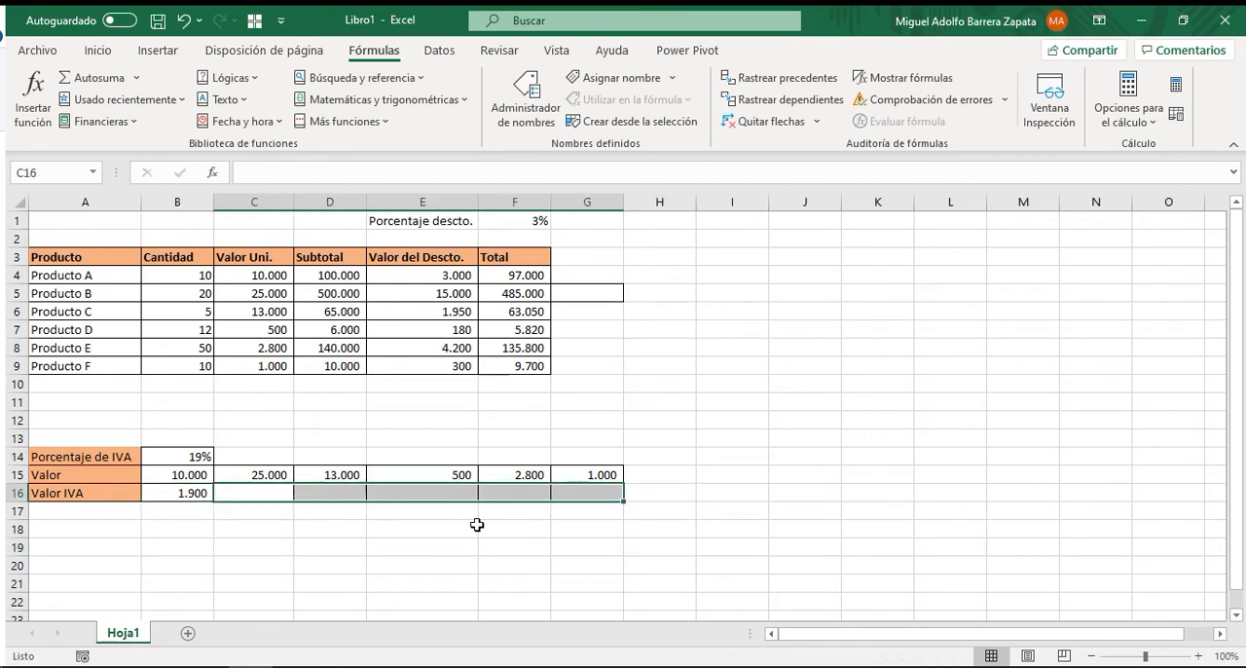
pyautogui.click(185, 493)
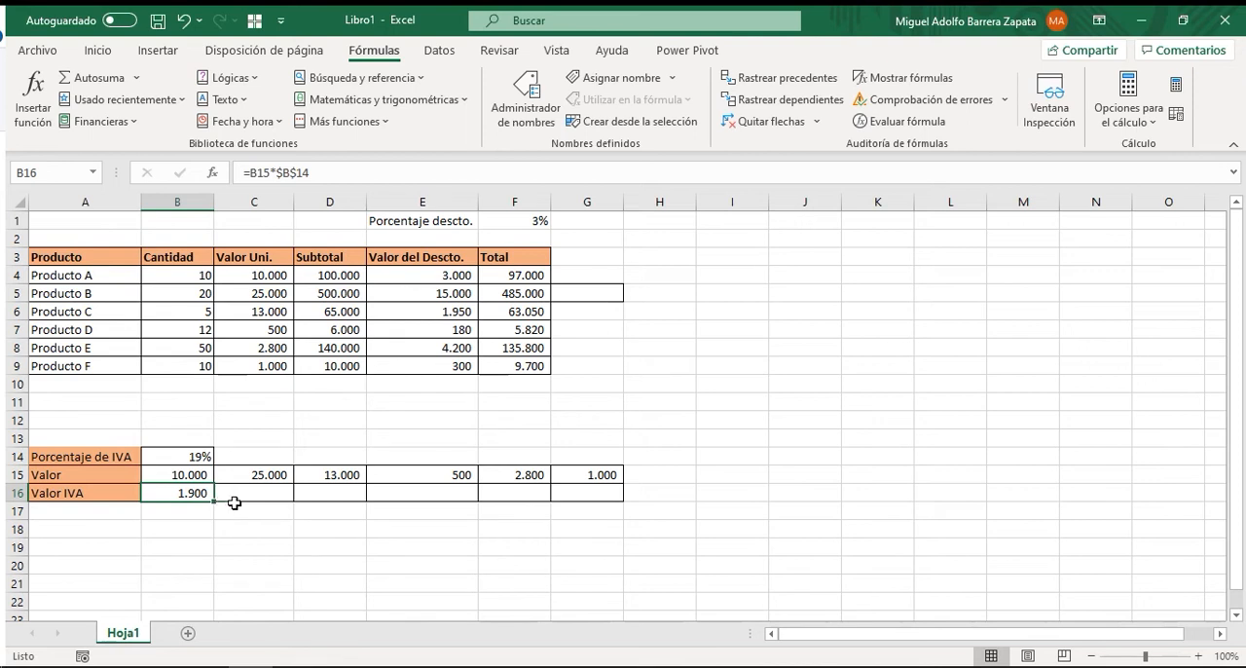
pyautogui.press('Delete')
pyautogui.click(246, 514)
# Enter the formula =B15*$B14 in B16, anchoring only the column of the IVA percentage reference.
pyautogui.click(194, 498)
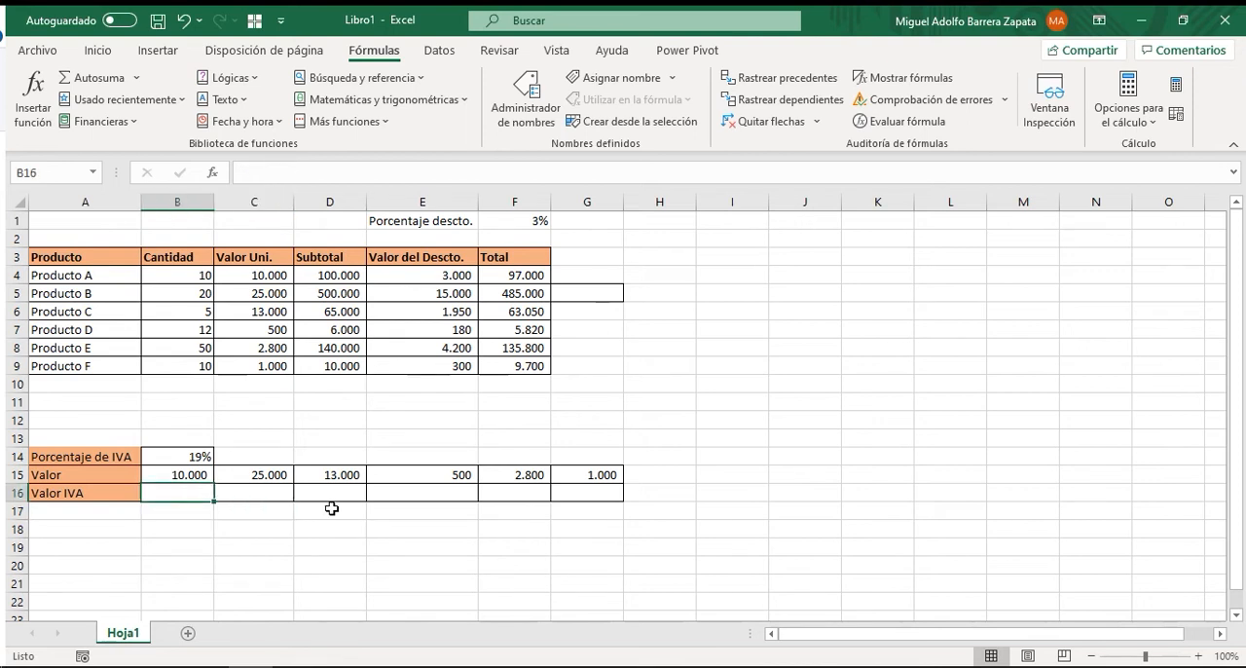
pyautogui.write('=')
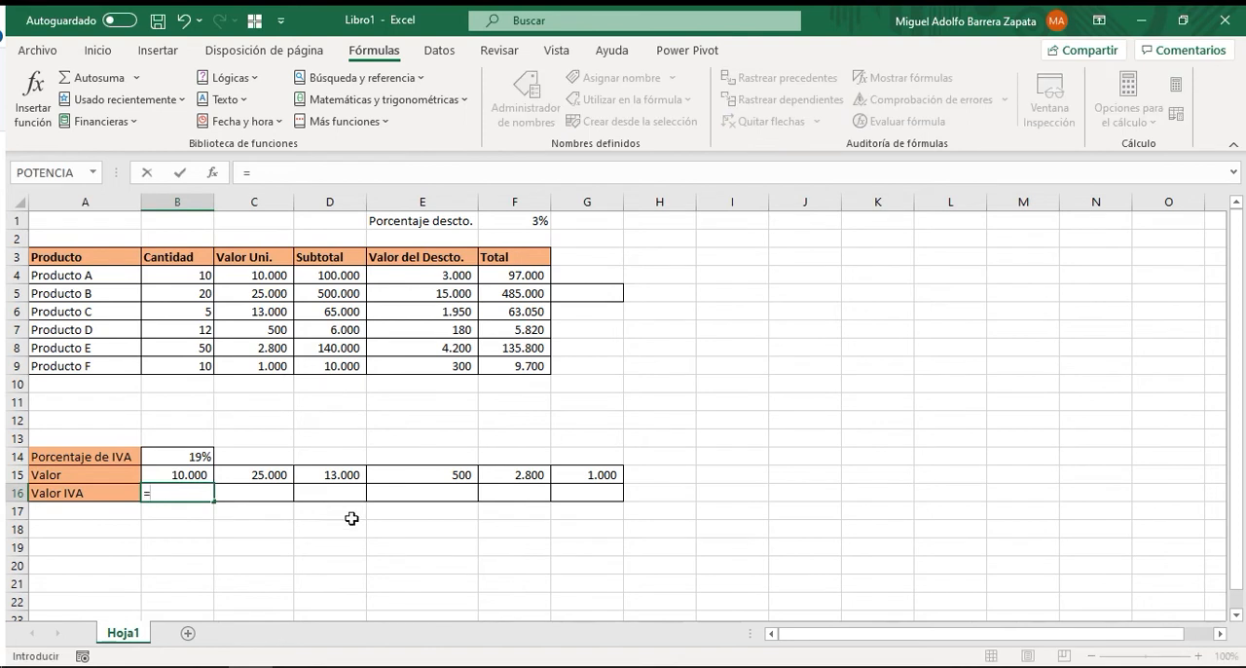
pyautogui.click(185, 477)
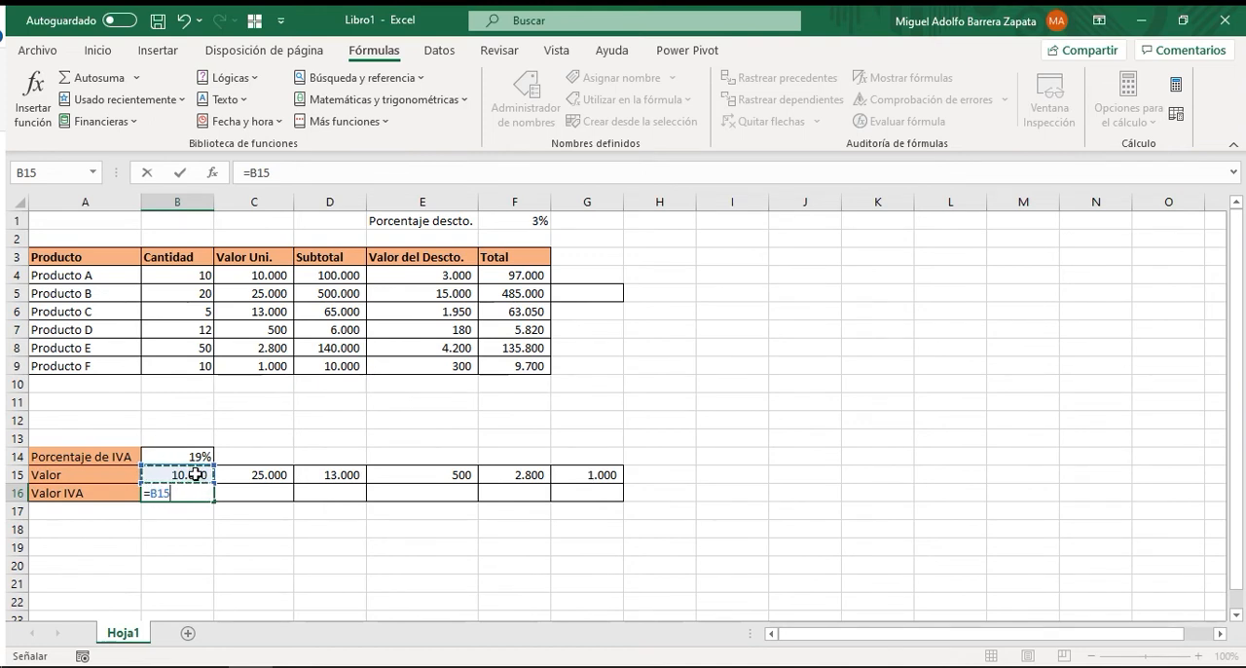
pyautogui.write('*')
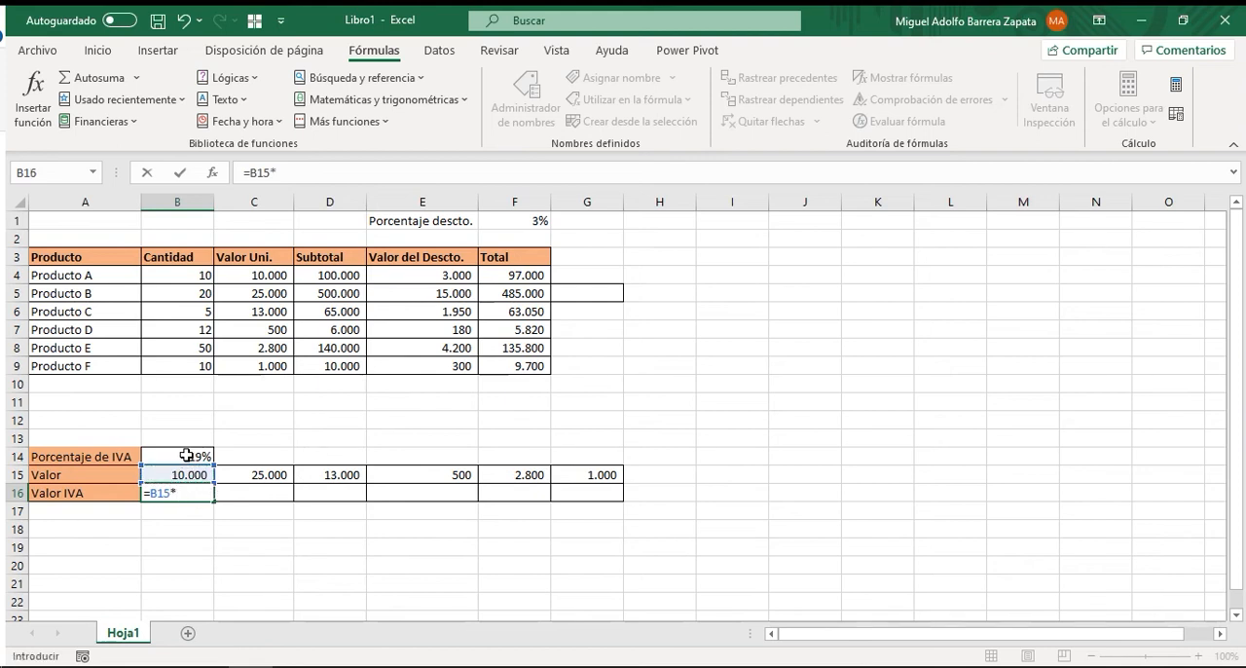
pyautogui.click(187, 455)
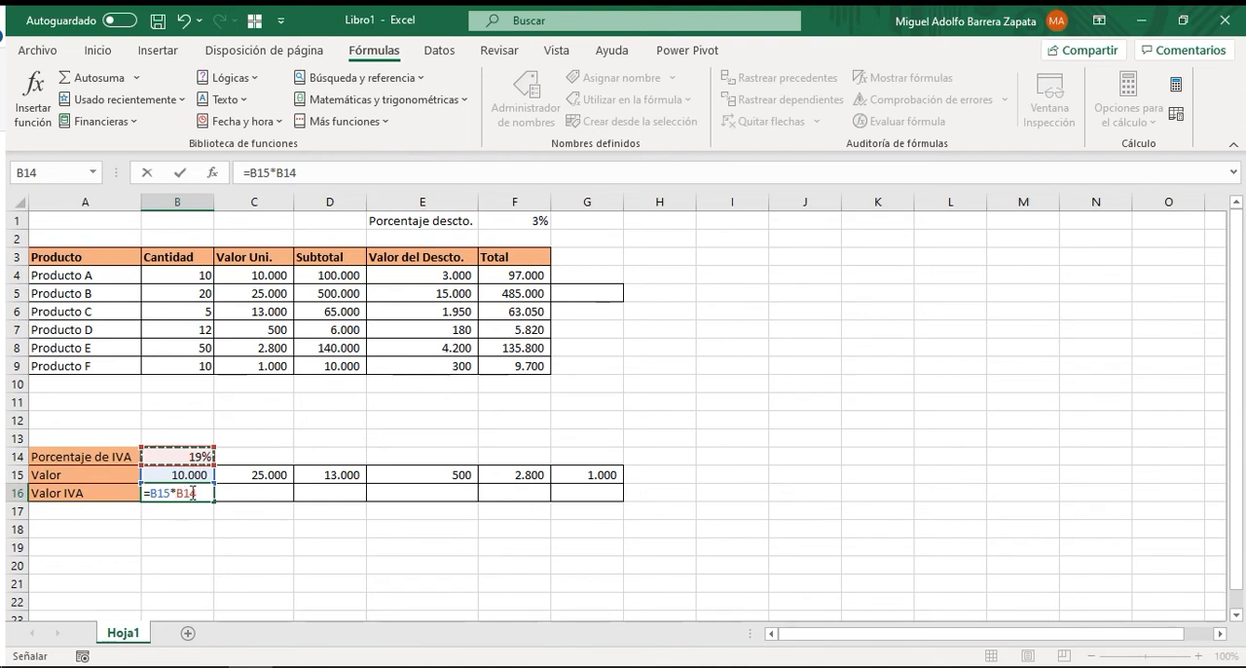
pyautogui.press('F4')
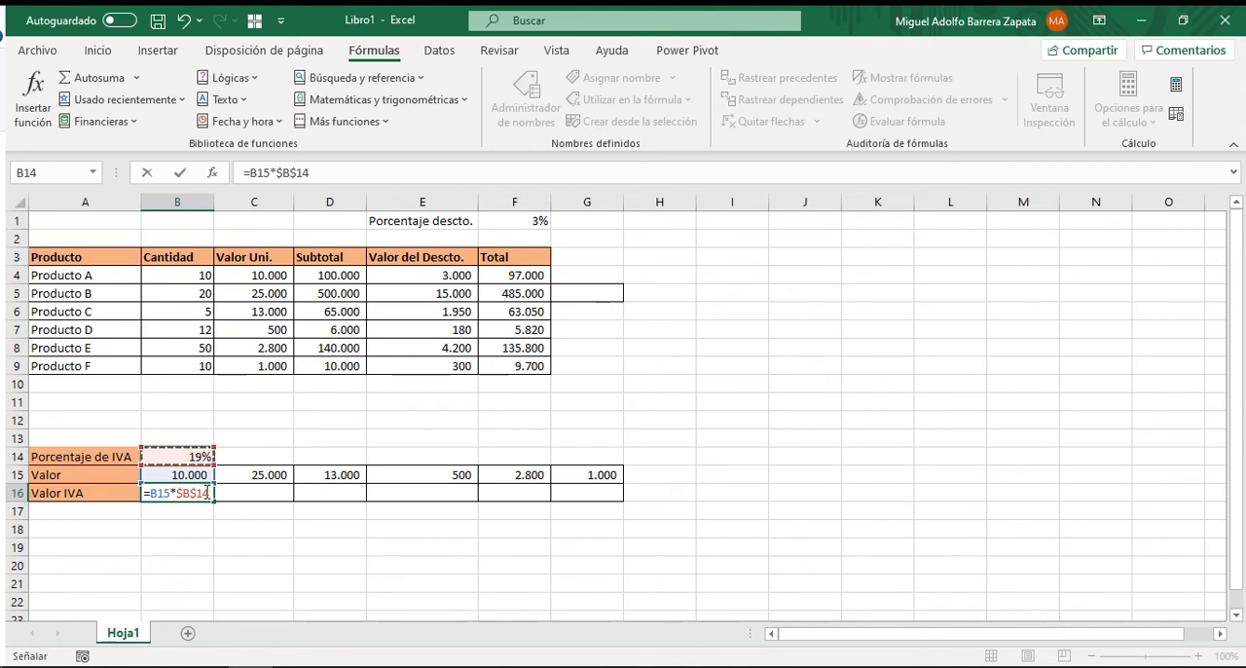
pyautogui.press('F4')
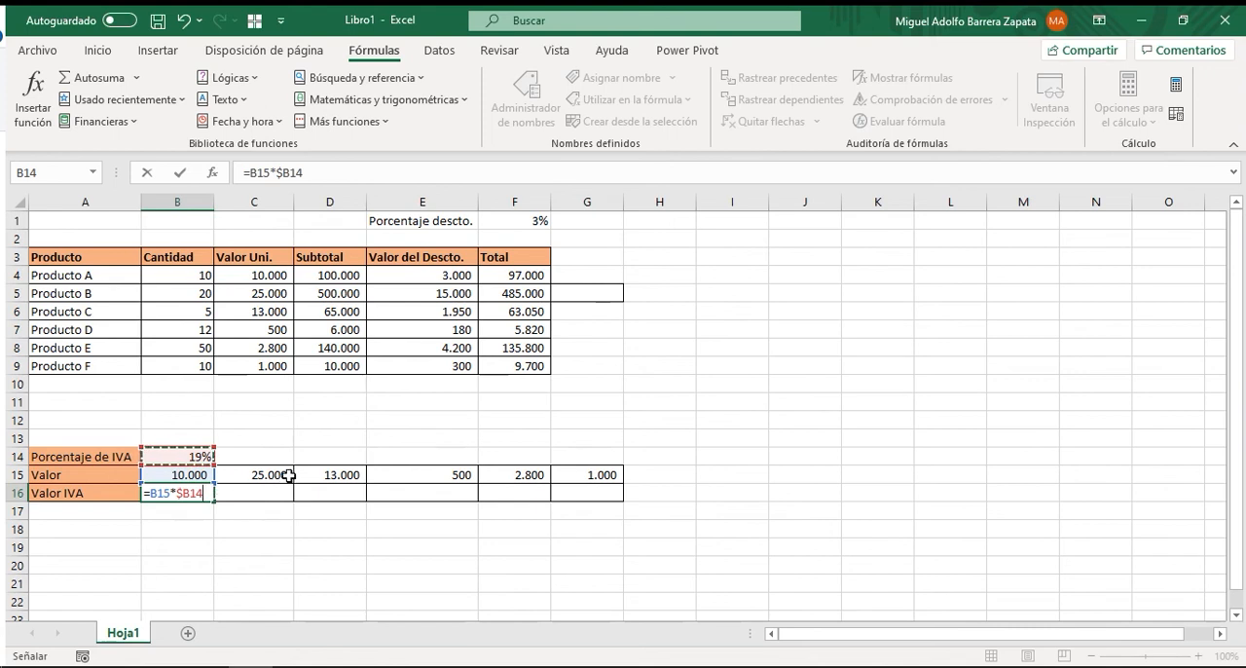
pyautogui.click(179, 172)
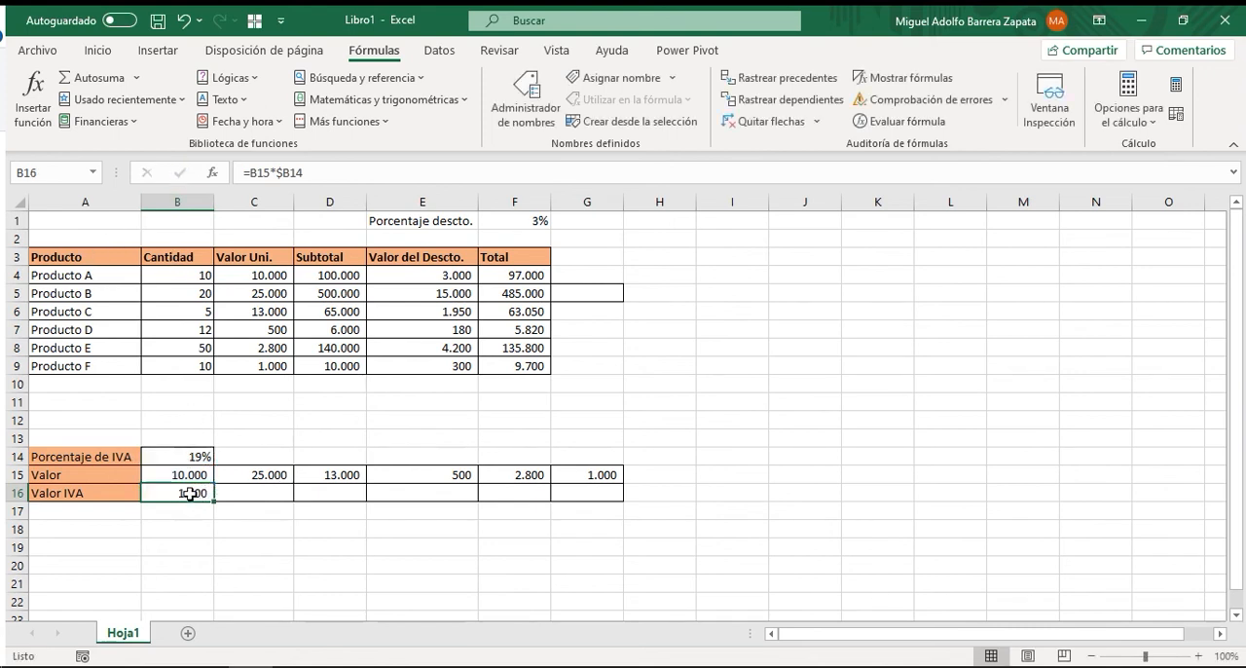
# Review the references in B16 and fill its formula across row 16 to G16.
pyautogui.press('F2')
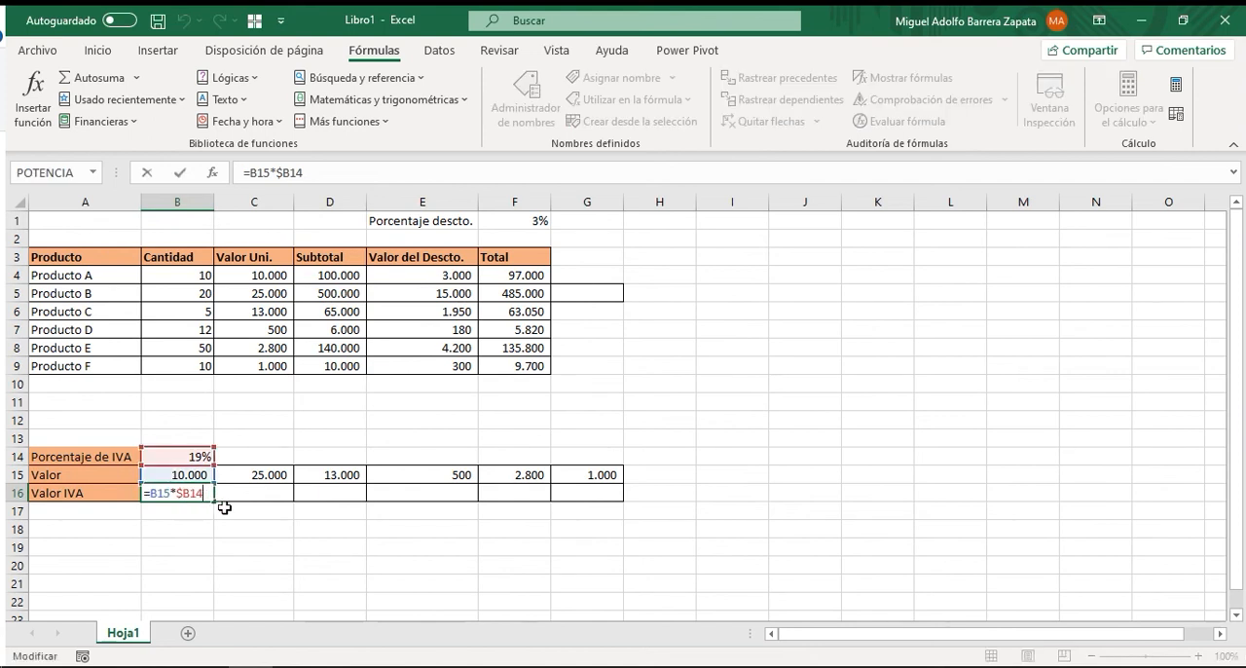
pyautogui.press('Escape')
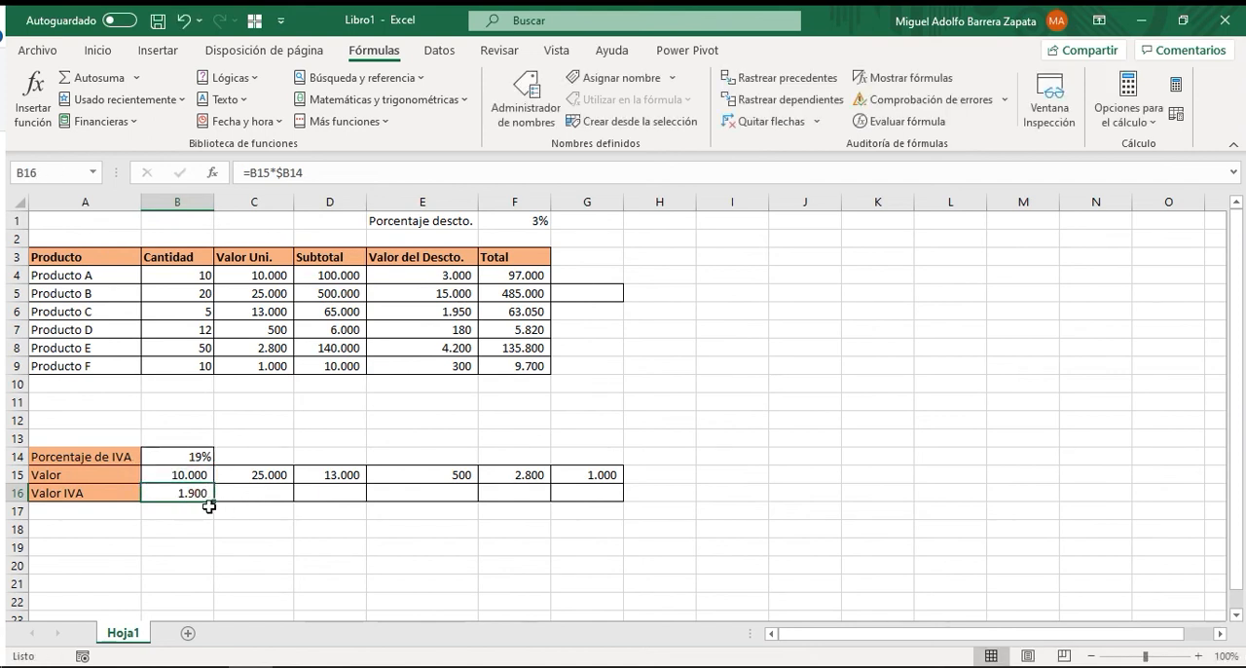
pyautogui.moveTo(213, 502); pyautogui.dragTo(587, 495)
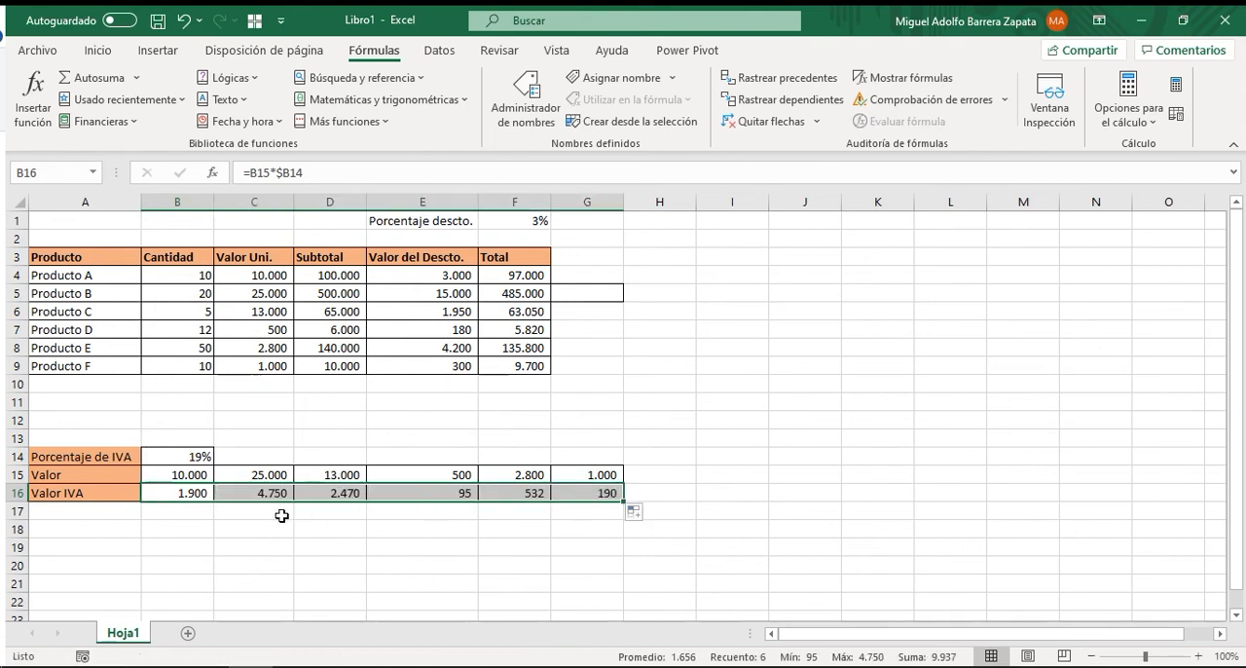
# Compare the Valor IVA formula in B16 with the copy in C16 and review the filled range C16:G16.
pyautogui.click(259, 493)
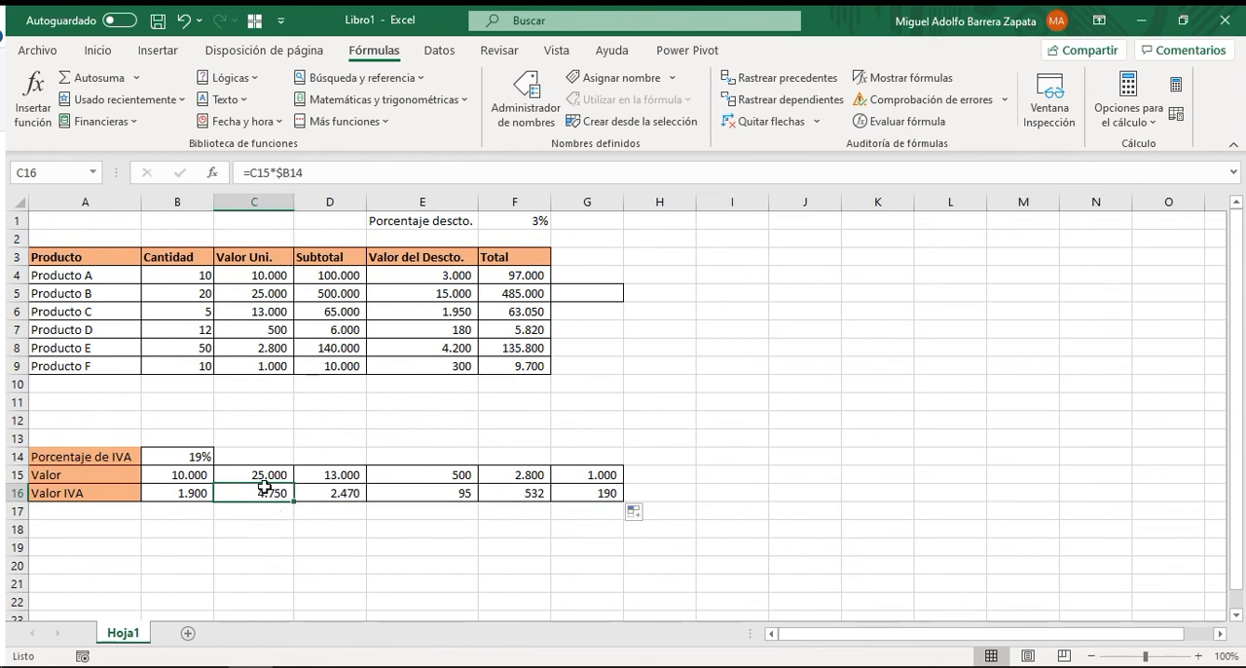
pyautogui.click(189, 490)
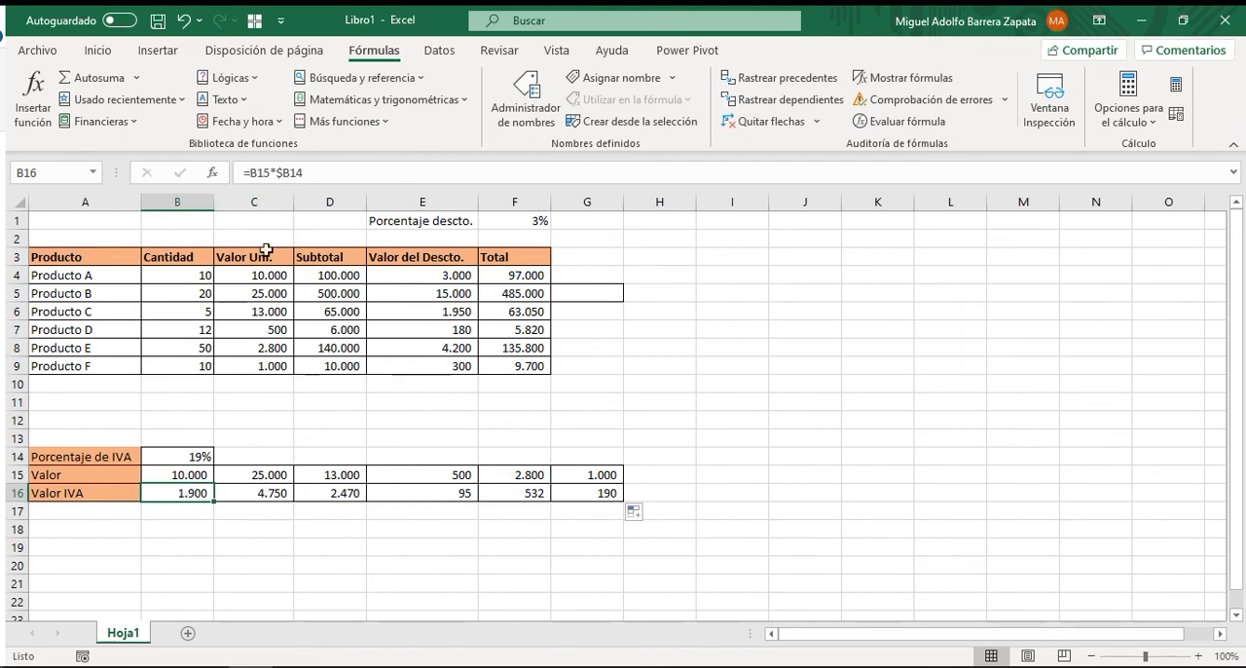
pyautogui.click(258, 492)
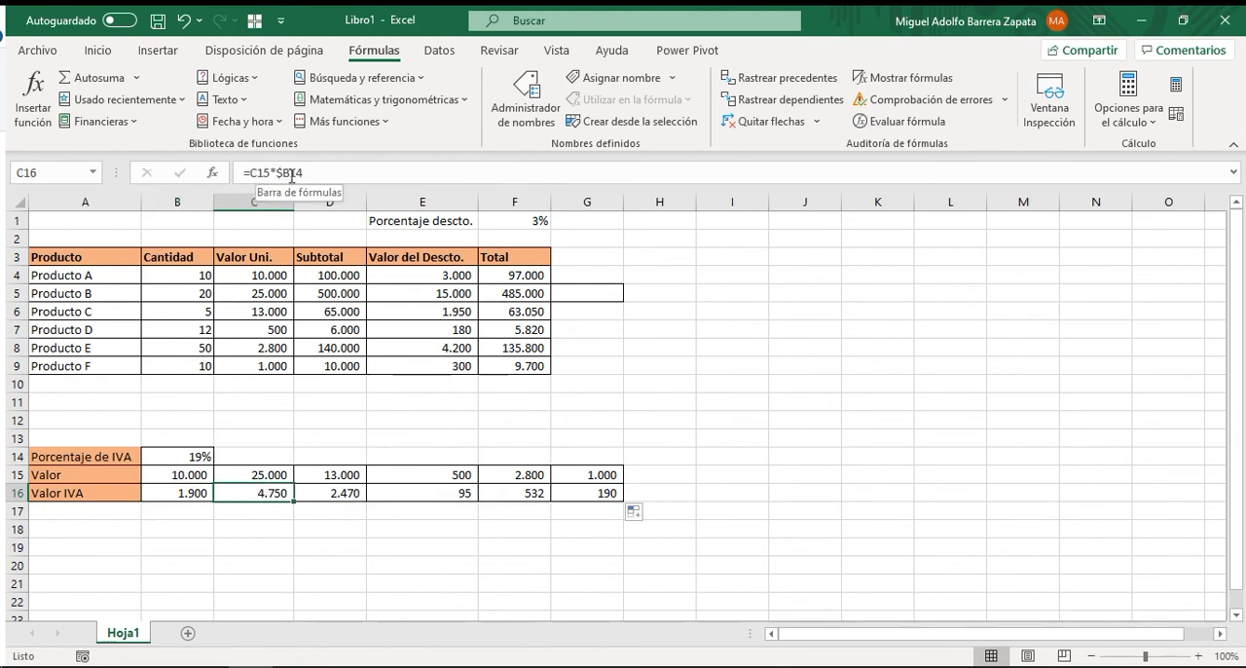
pyautogui.moveTo(268, 493); pyautogui.dragTo(569, 493)
pyautogui.click(269, 490)
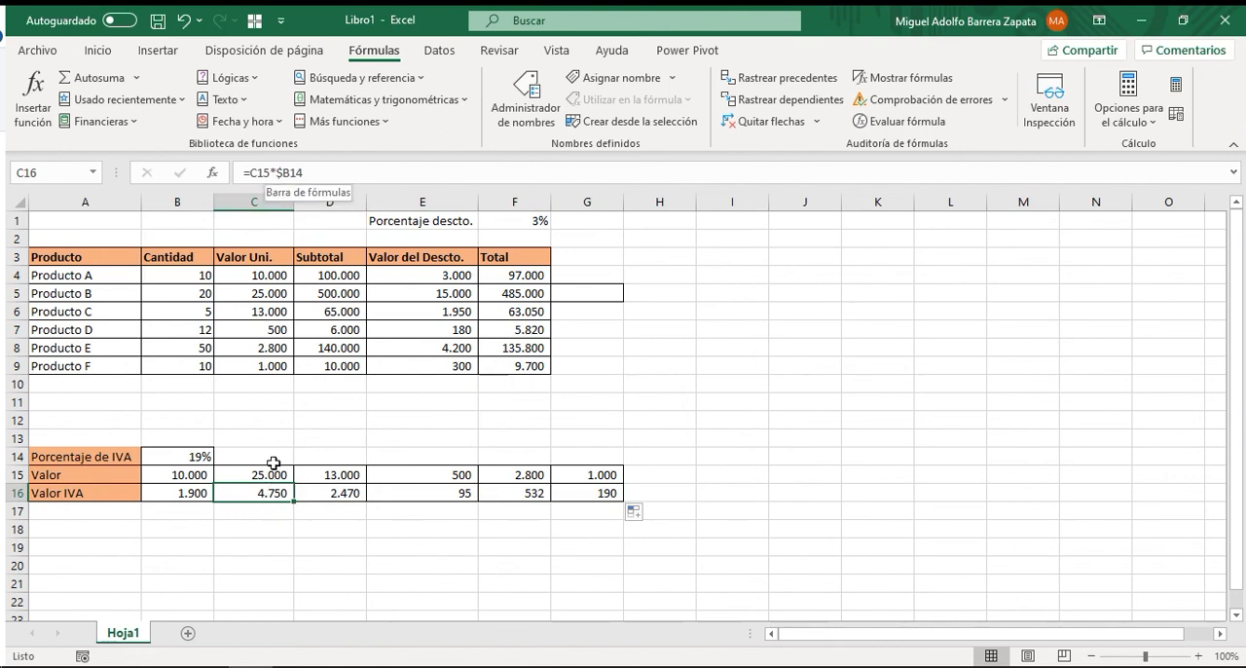
pyautogui.moveTo(266, 494); pyautogui.dragTo(585, 493)
pyautogui.click(256, 493)
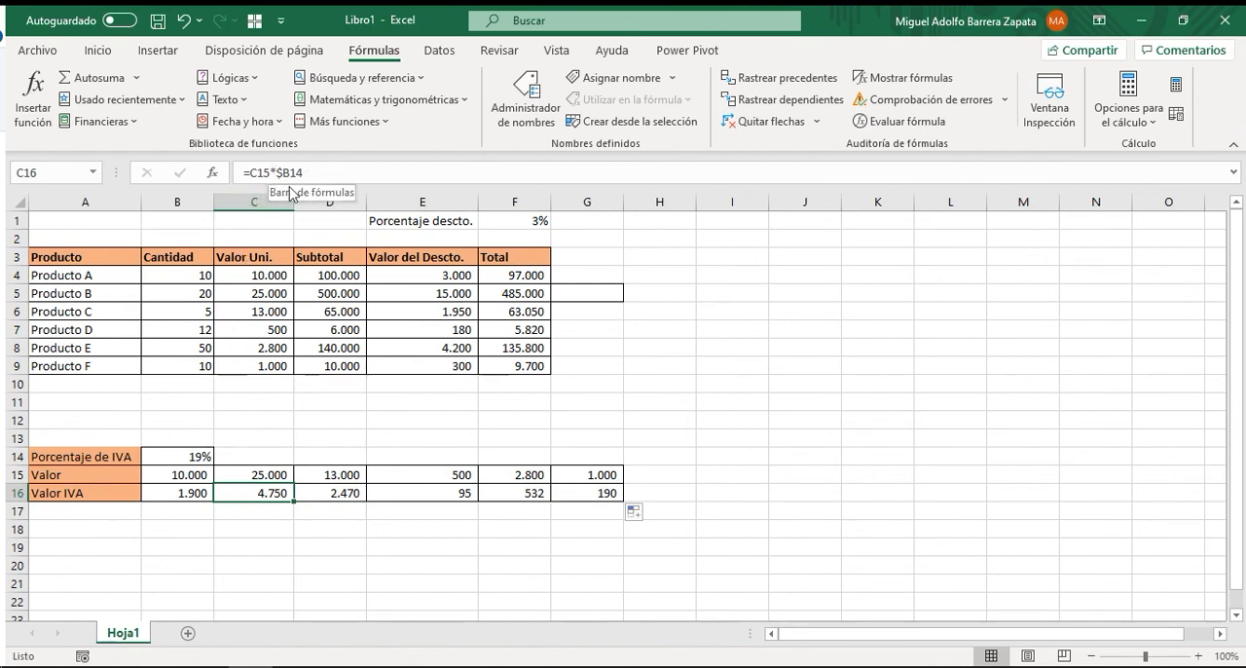
# Inspect the anchored column and the relative row of the $B14 reference in C16's formula, leaving it unedited.
pyautogui.click(278, 173)
pyautogui.write('$B14')
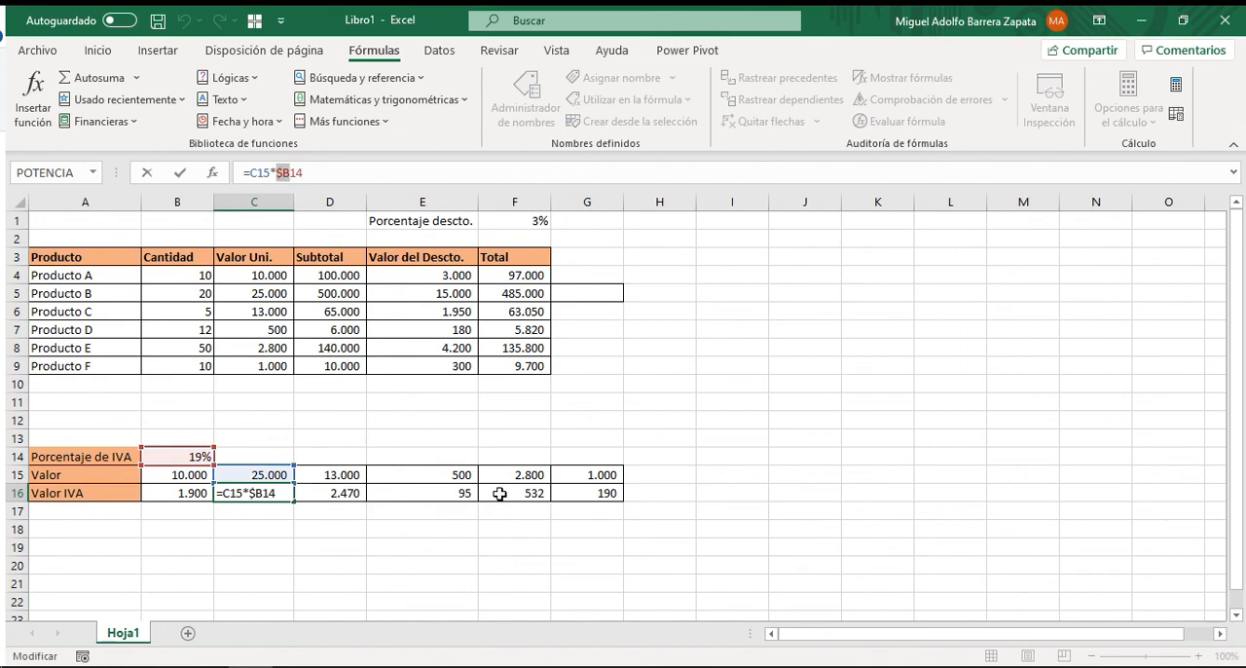
pyautogui.click(315, 168)
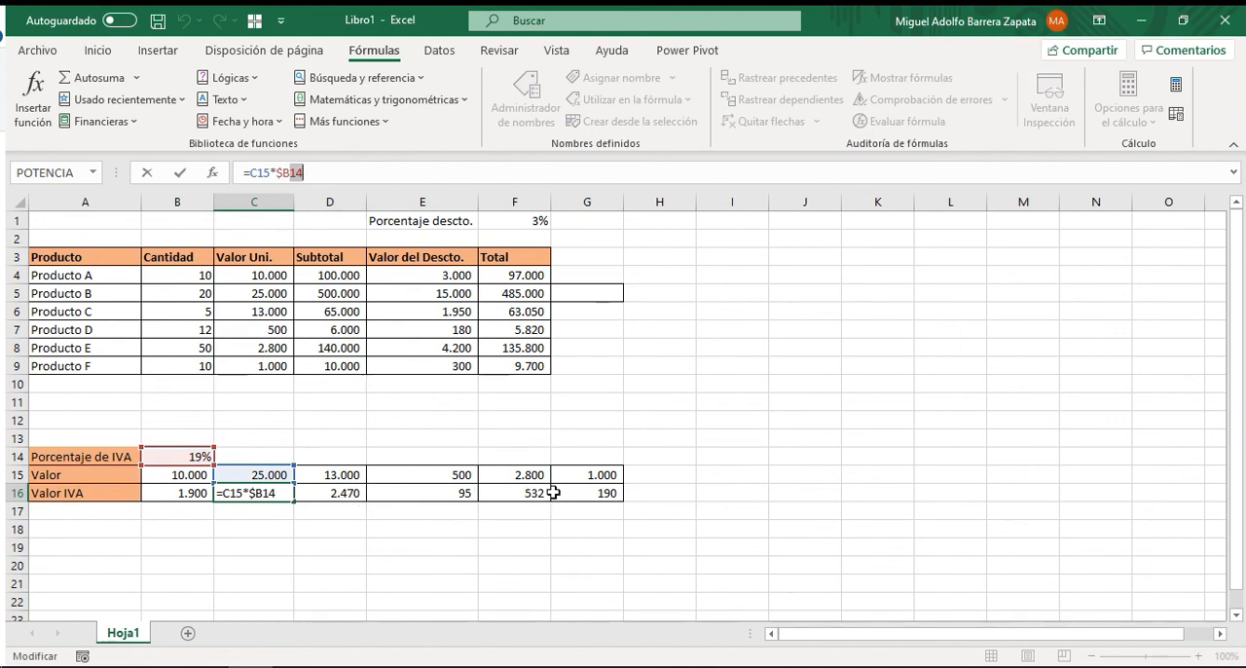
pyautogui.click(640, 366)
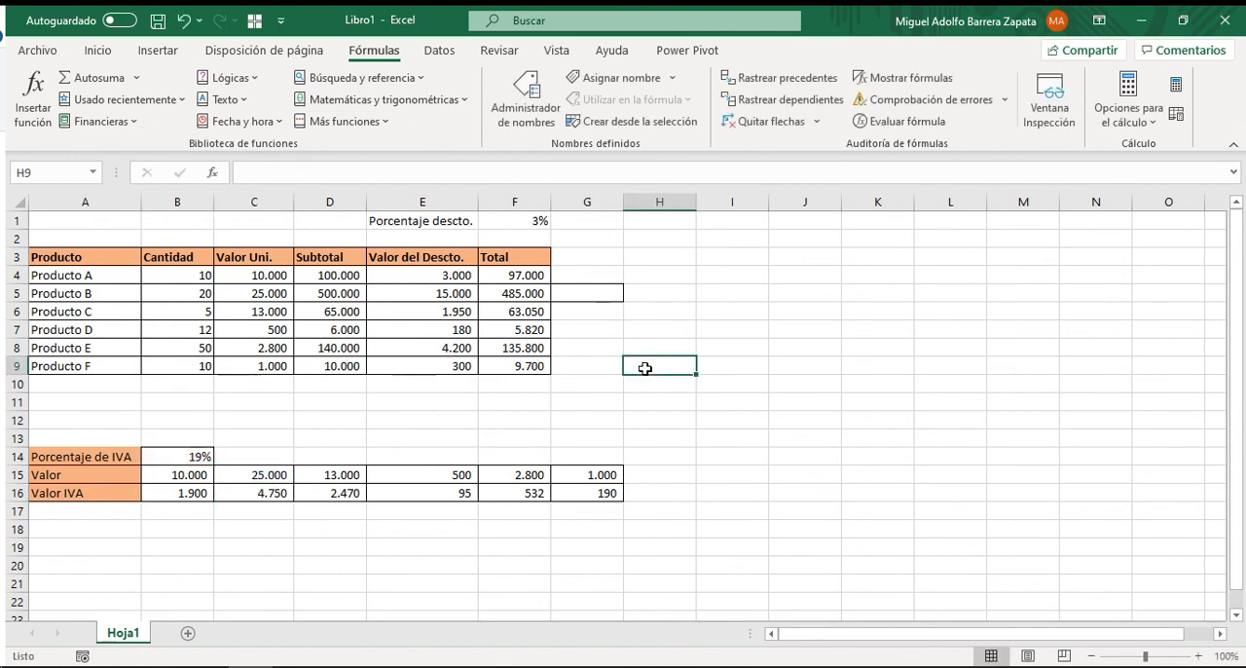